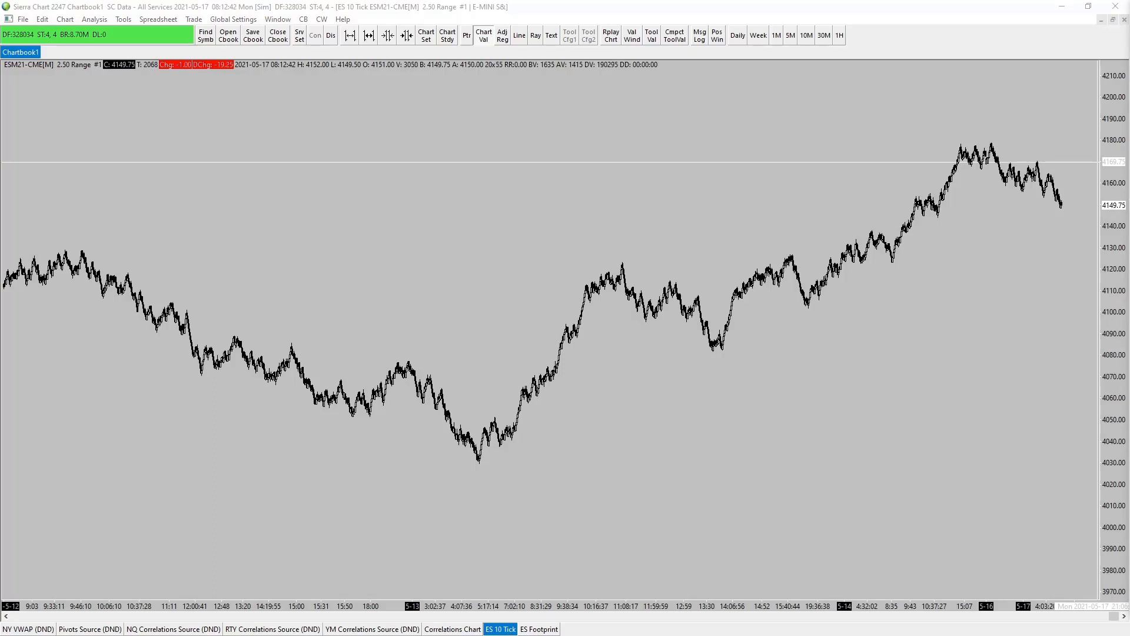
Restore the maximized chart so the charts show as tiled windows
scroll(621, 459, down, 5)
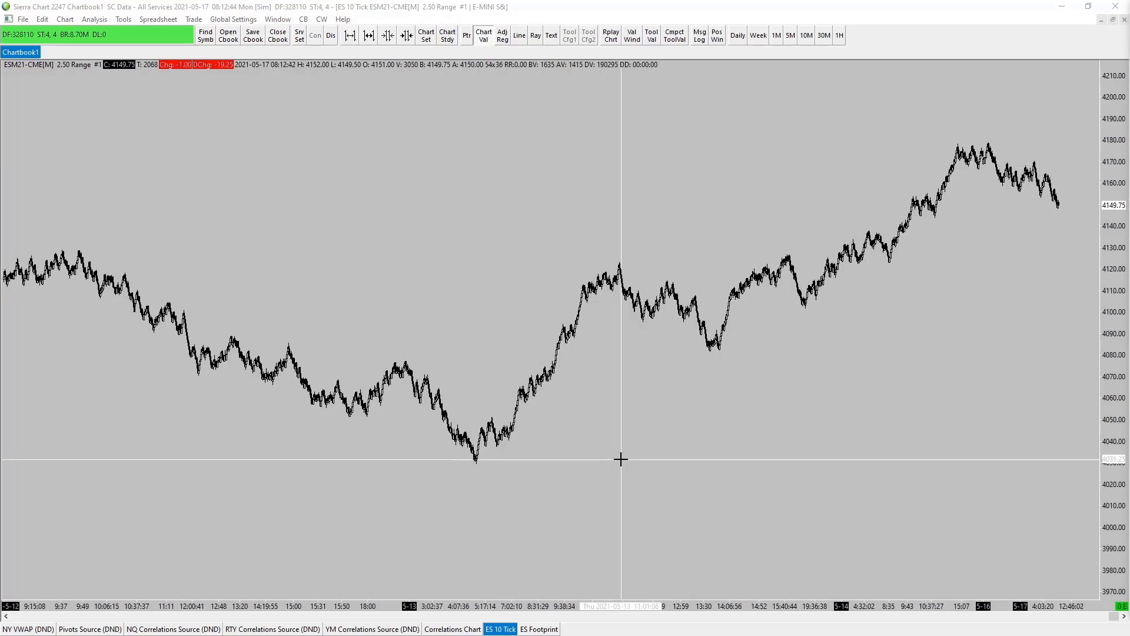
scroll(621, 459, down, 3)
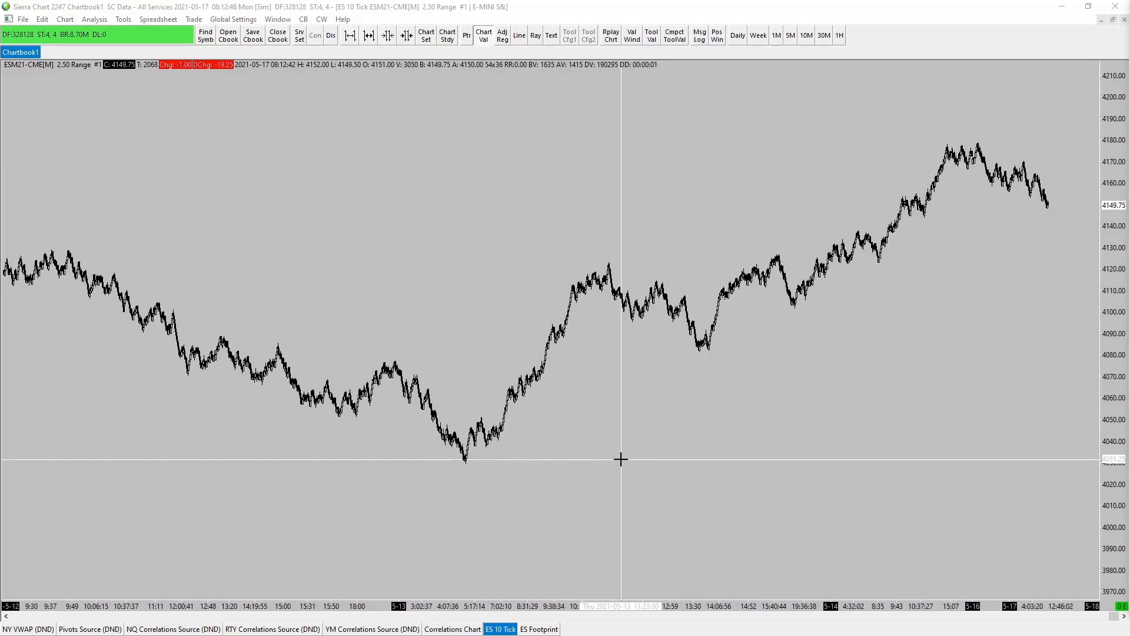
scroll(621, 459, down, 1)
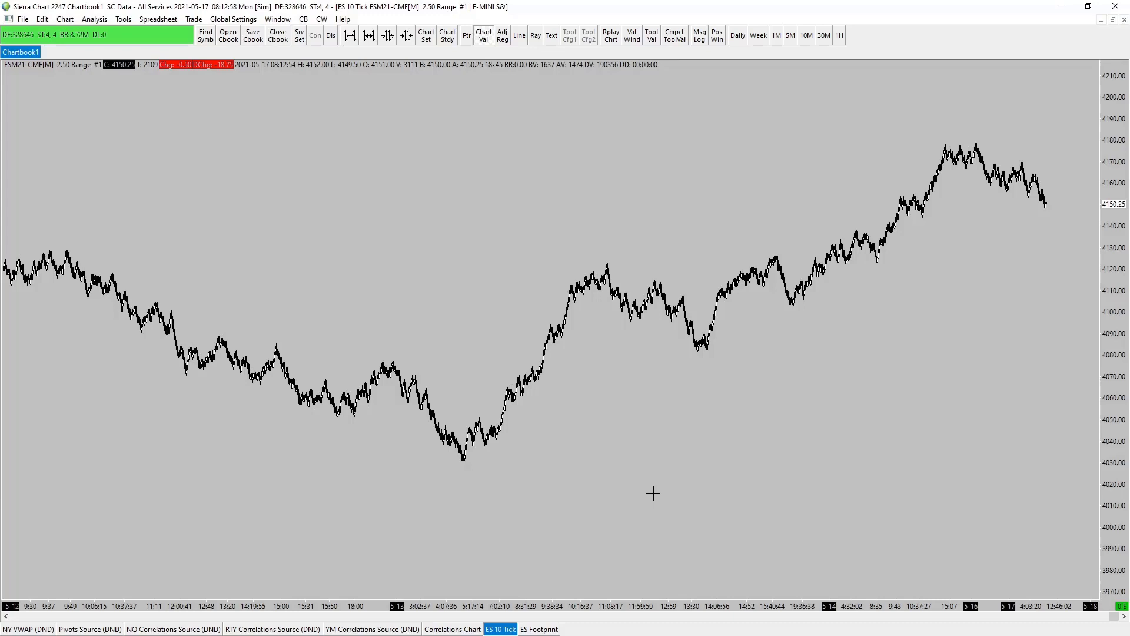
key(ctrl+F5)
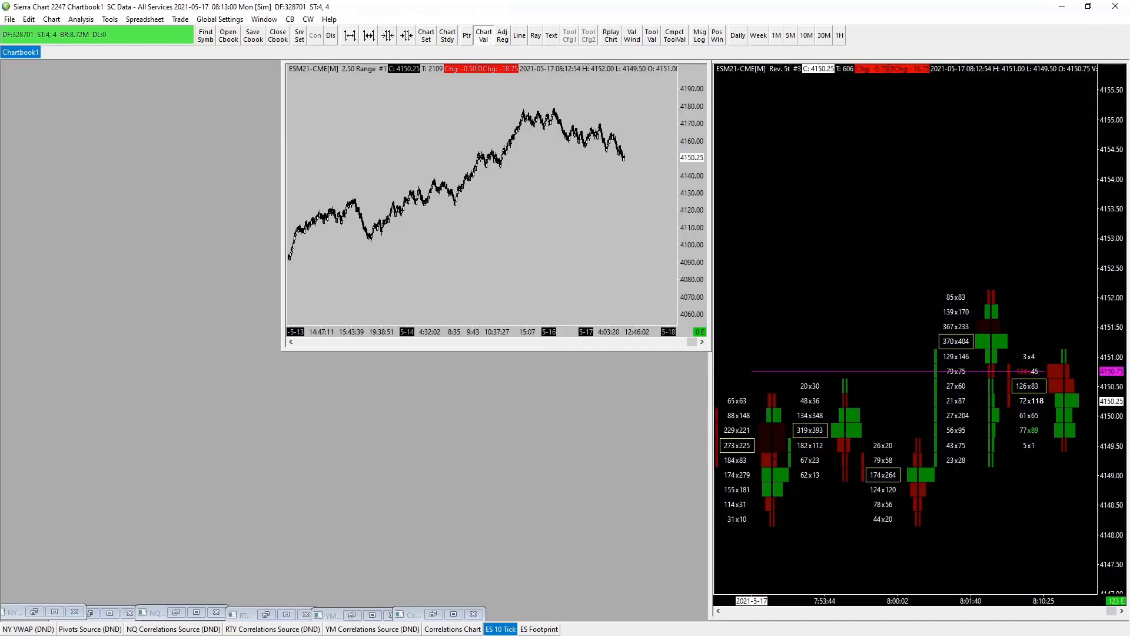
Make the 2.50 Range chart taller with wider bar spacing and an expanded price scale, then reopen the Correlations Chart
drag(641, 354, 639, 411)
drag(551, 392, 624, 325)
drag(691, 347, 638, 320)
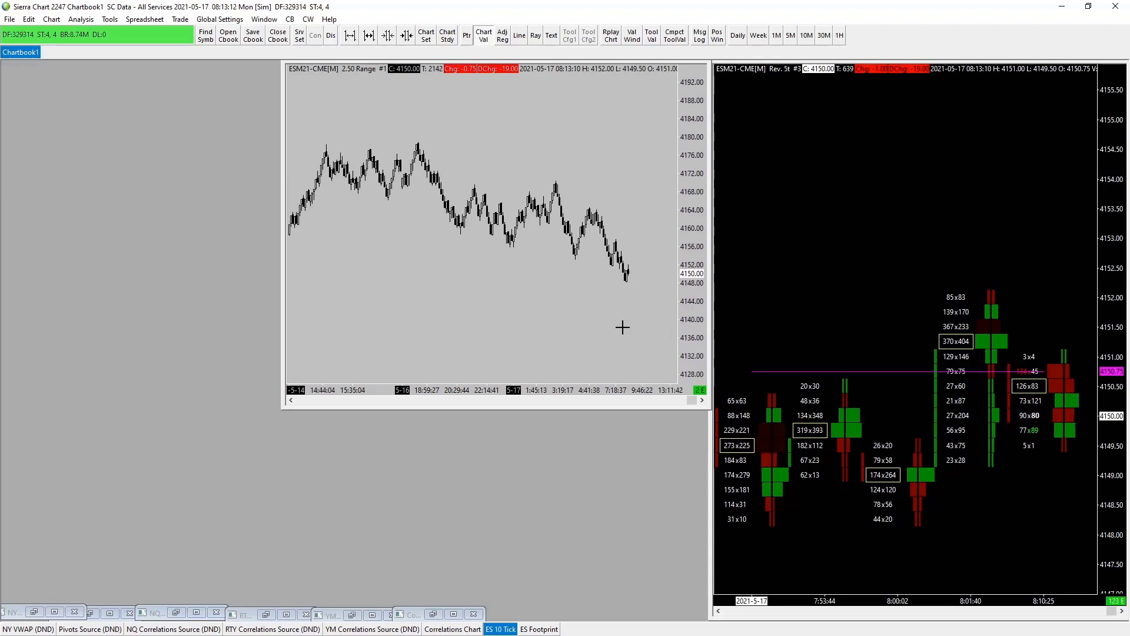
click(462, 629)
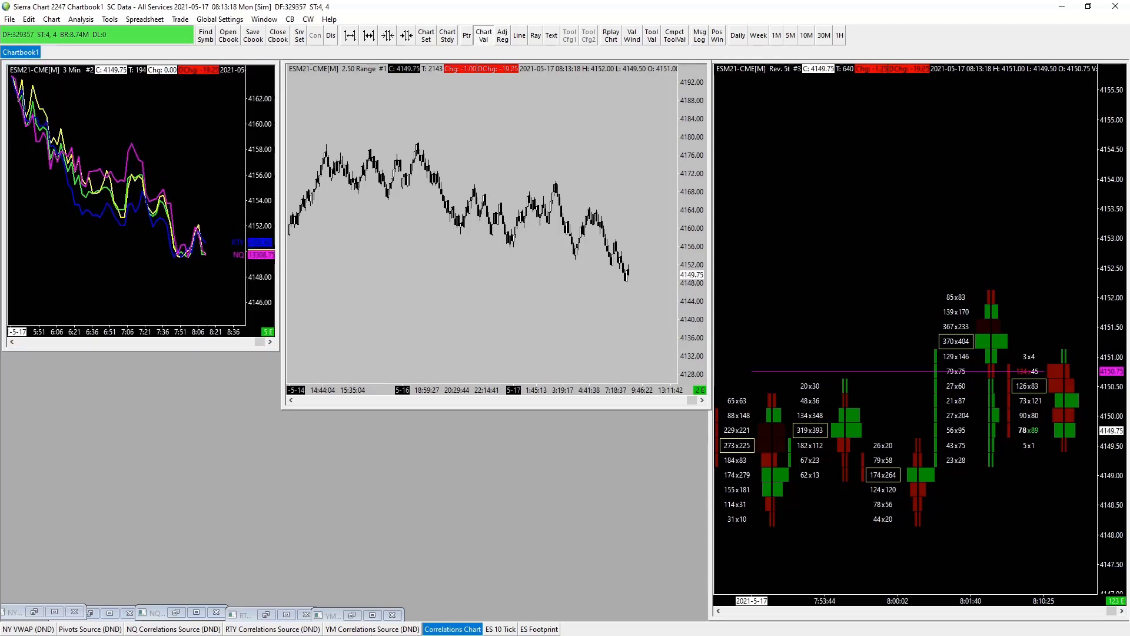
Duplicate the Correlations Chart, minimise the original, and maximise the copy in the chartbook
right_click(450, 630)
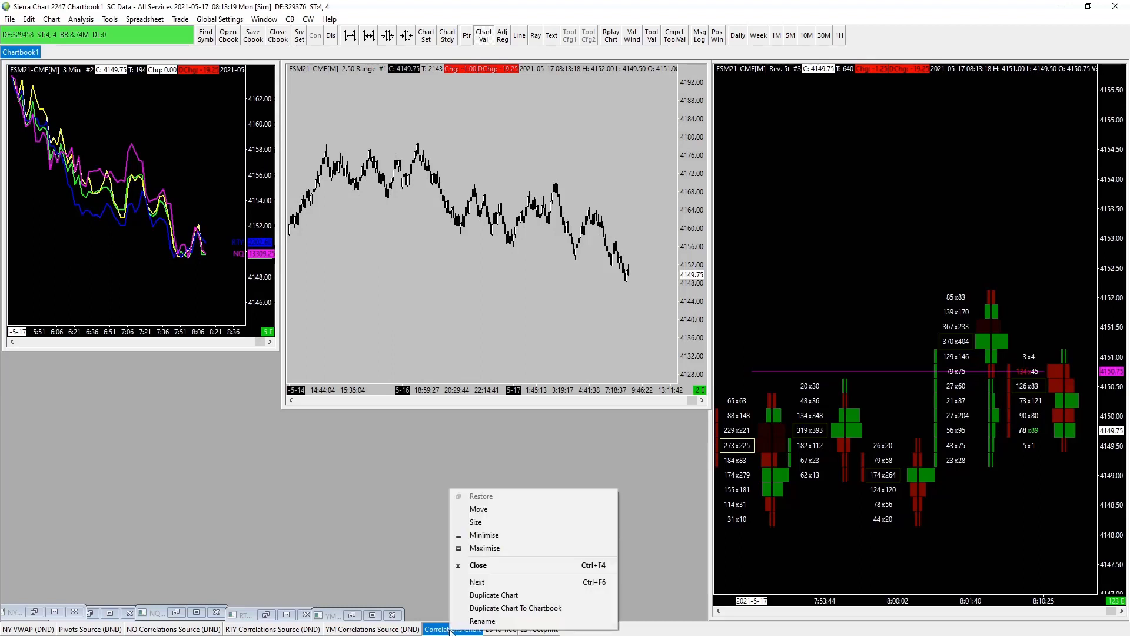
click(496, 594)
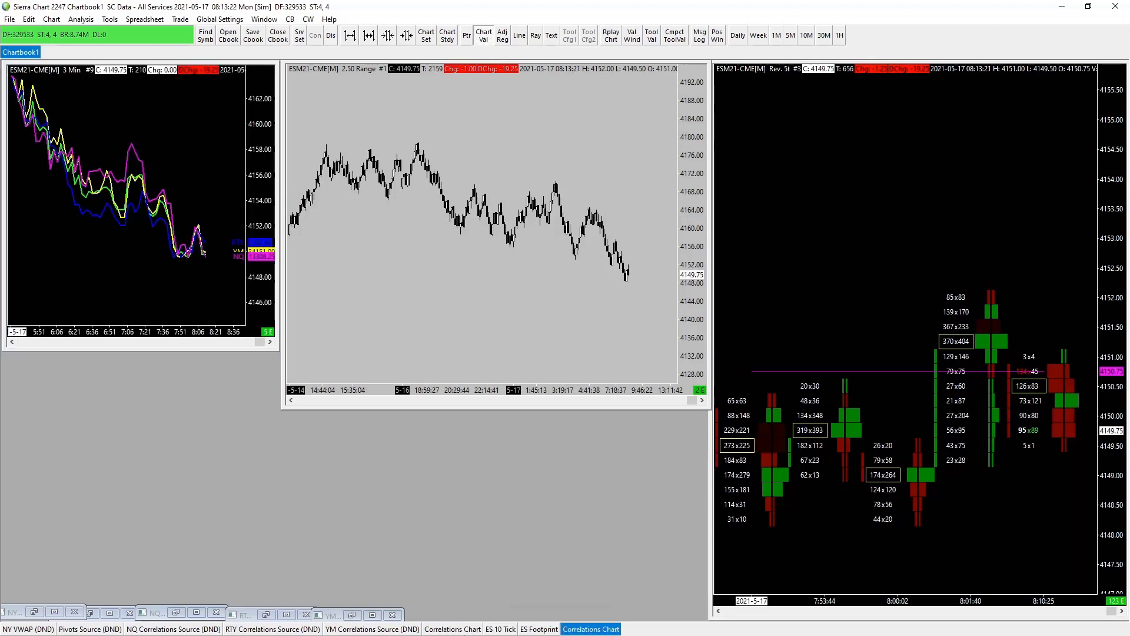
right_click(457, 629)
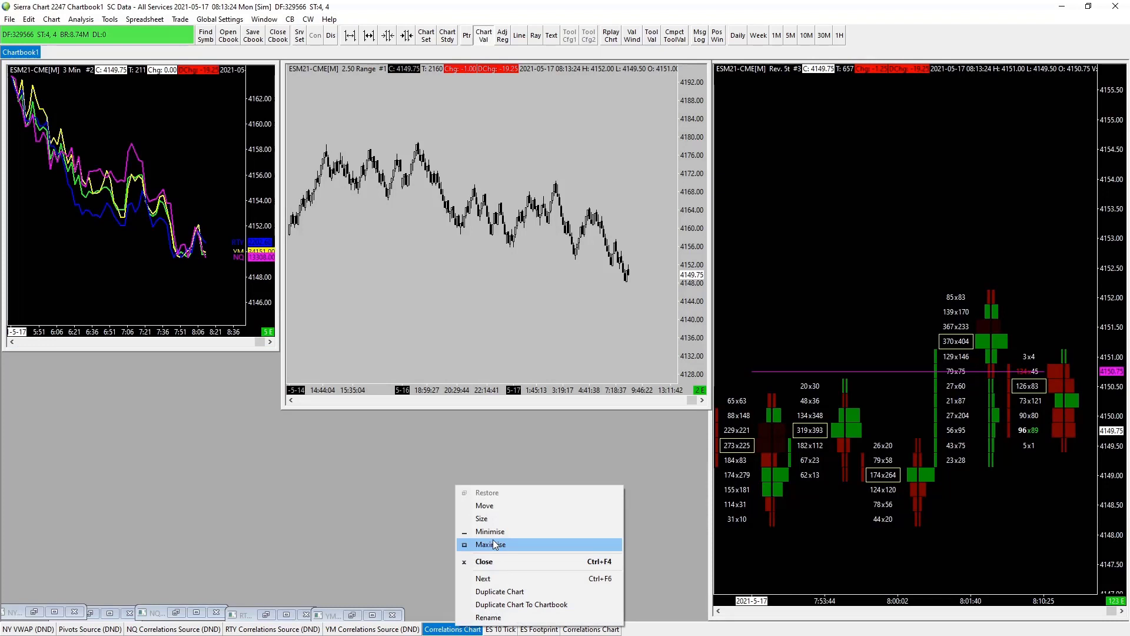
click(495, 532)
click(599, 631)
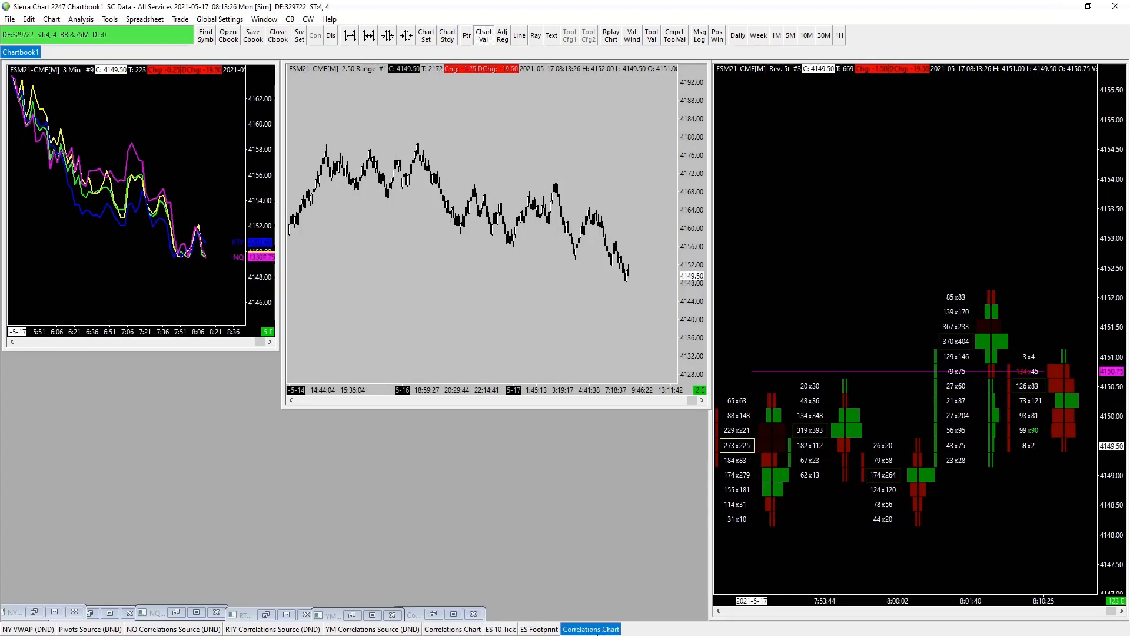
right_click(599, 631)
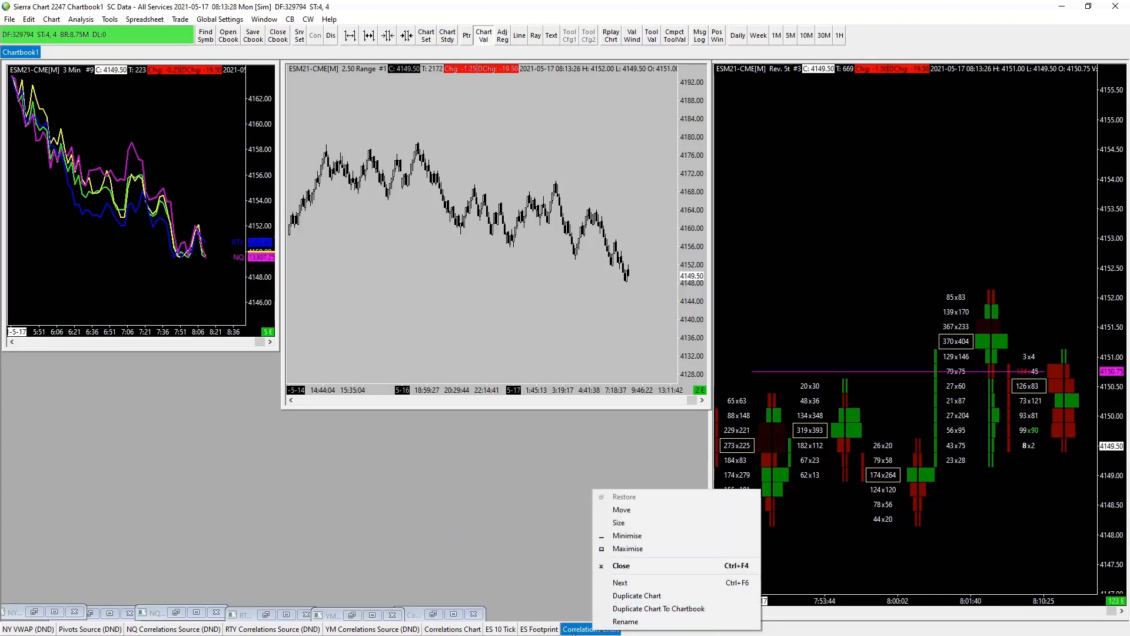
click(626, 549)
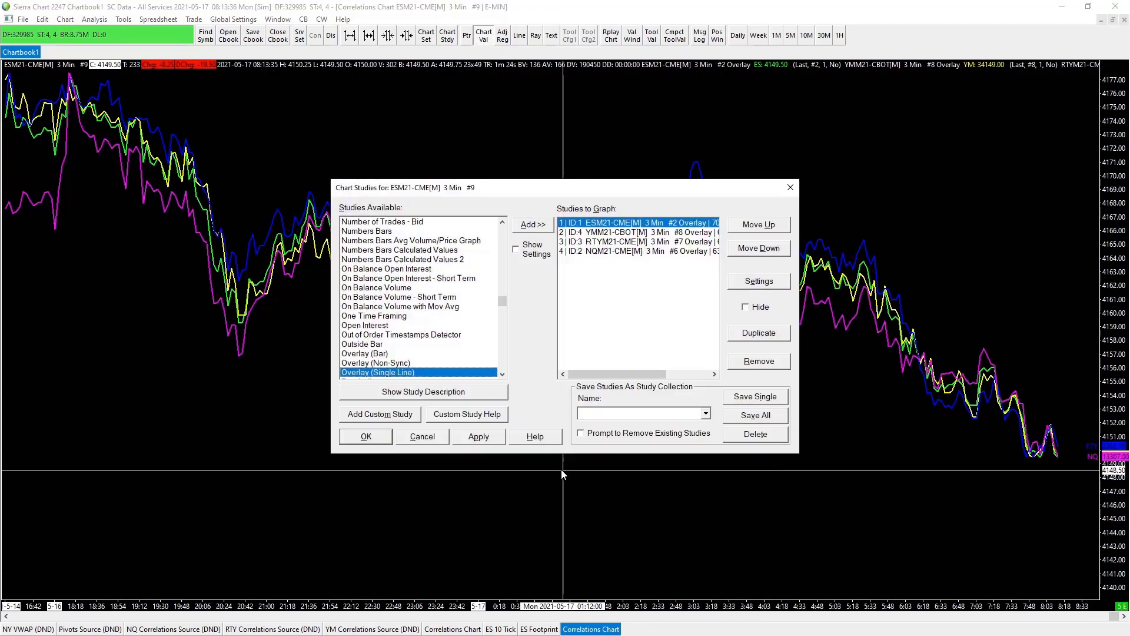
Remove all four overlay studies (ES, YM, RTY, NQ) from the copied chart
key(F6)
click(759, 362)
click(758, 362)
click(759, 363)
click(759, 364)
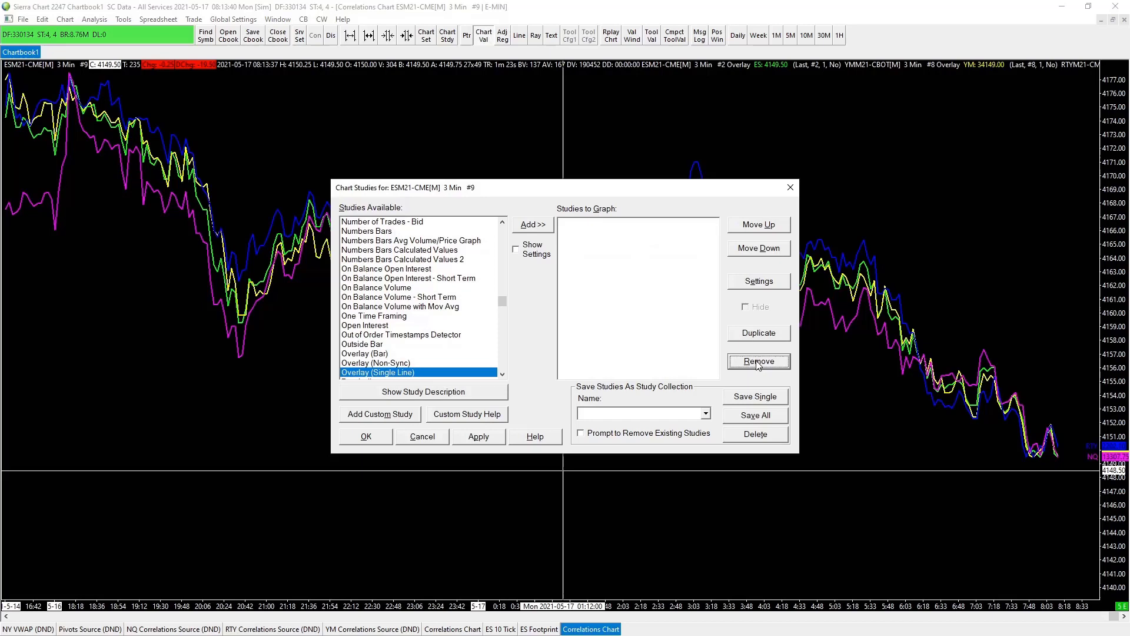
click(491, 441)
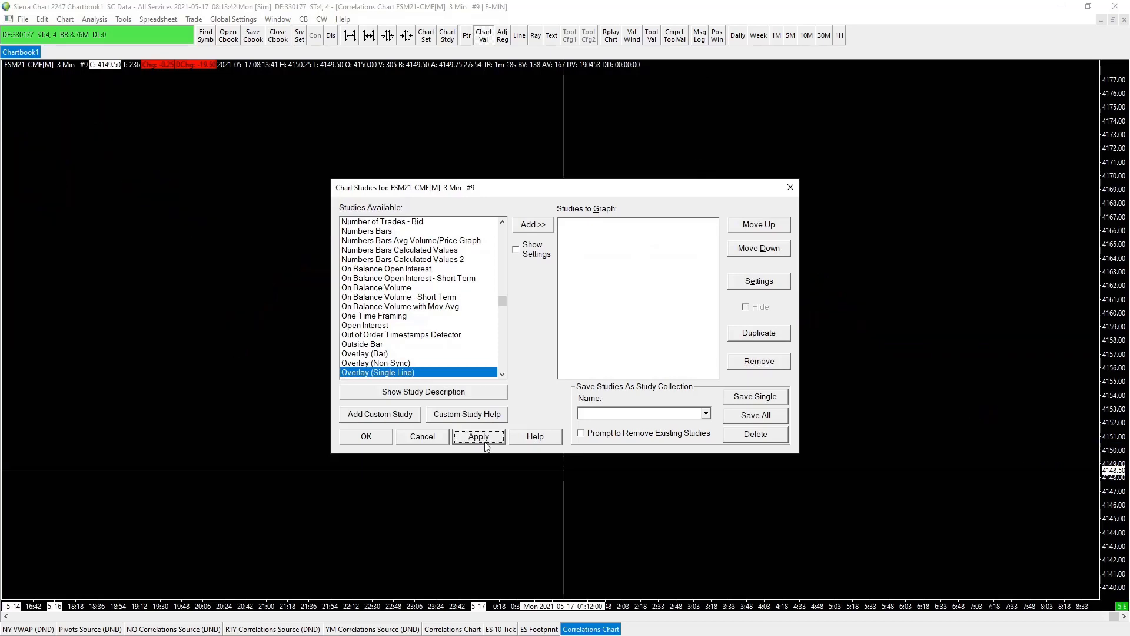
click(381, 436)
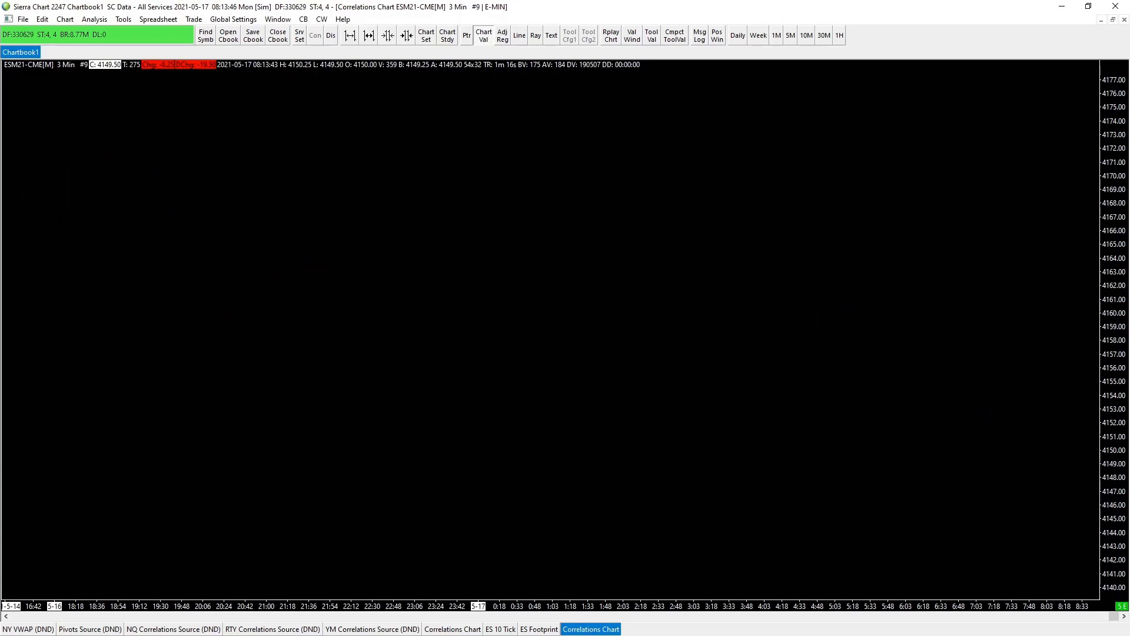
Set the chart's Title Bar Name to 'Inventory Heatmap' and apply it
key(F5)
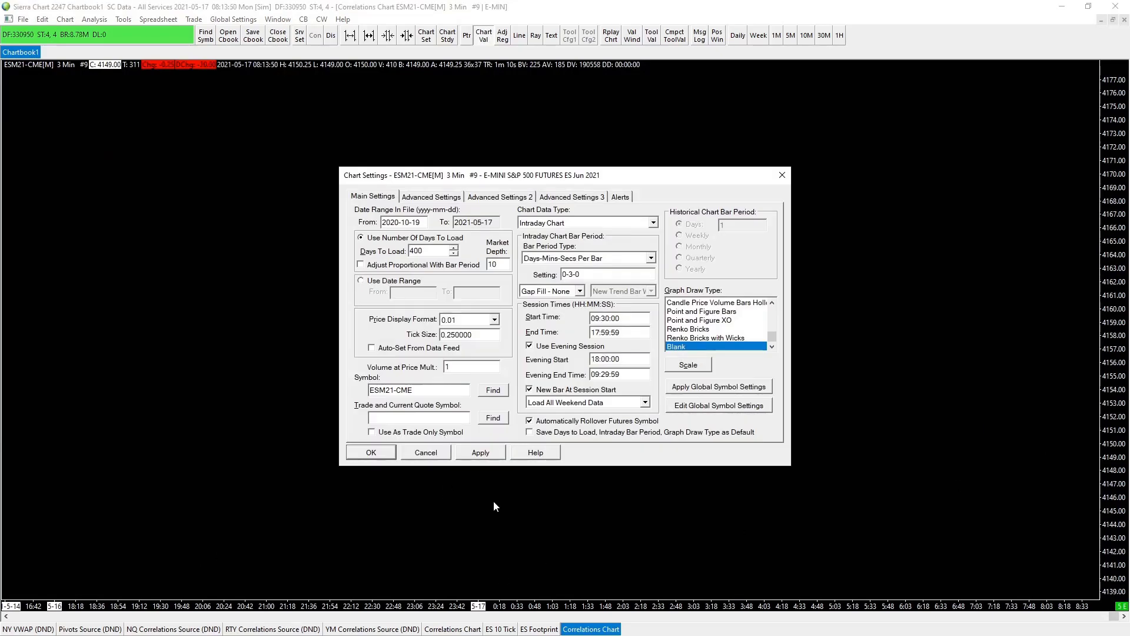
click(490, 202)
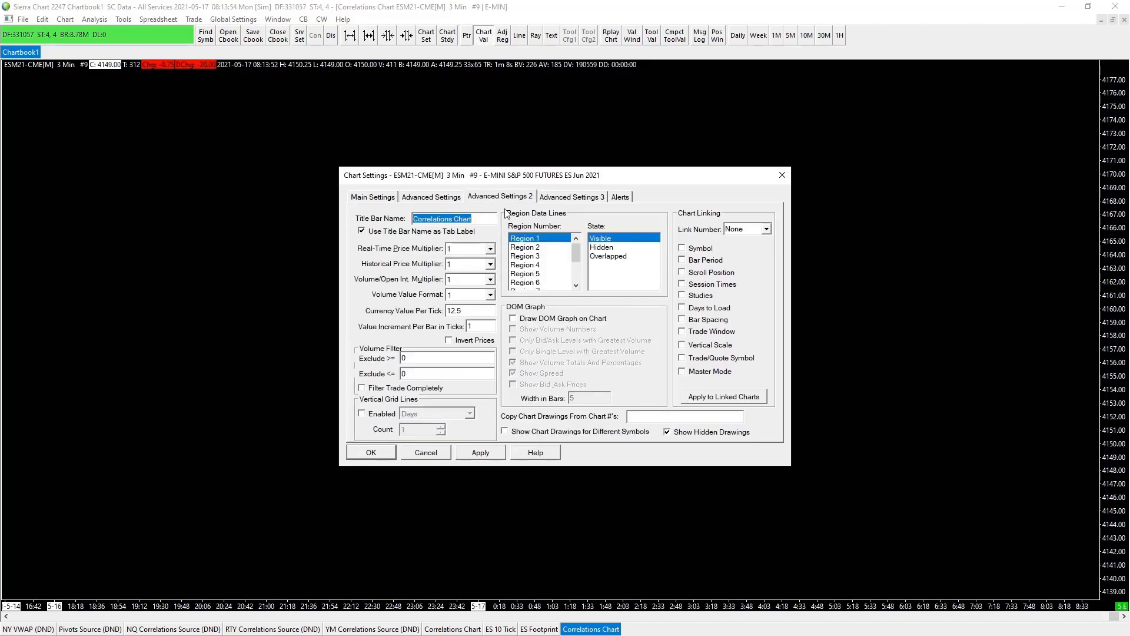
key(BackSpace)
text(Inventory He)
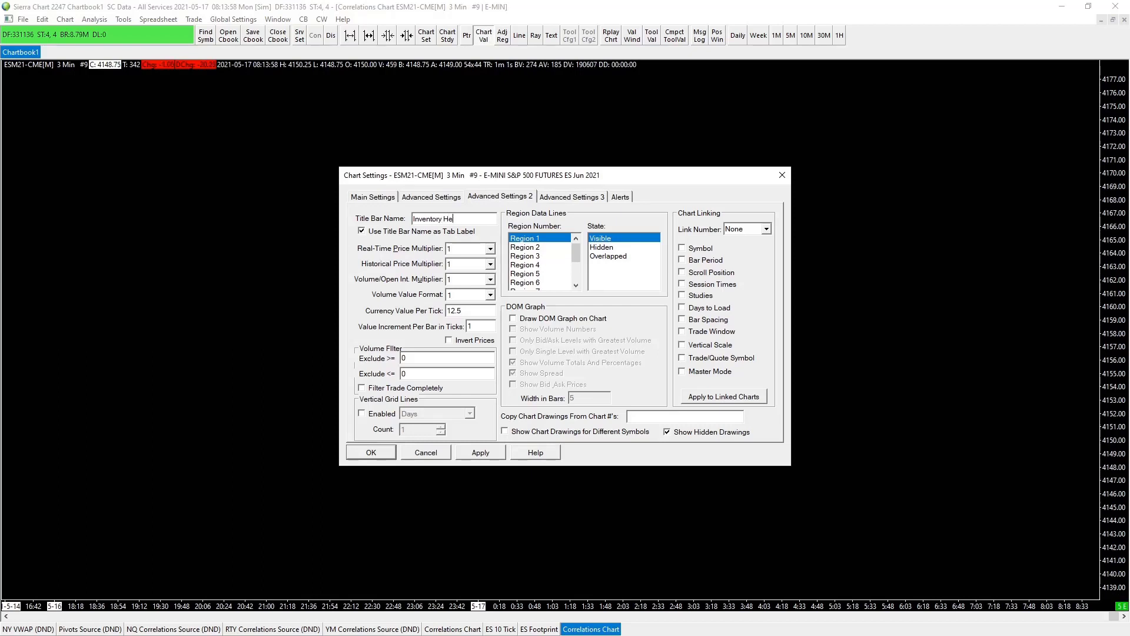
text(atmap)
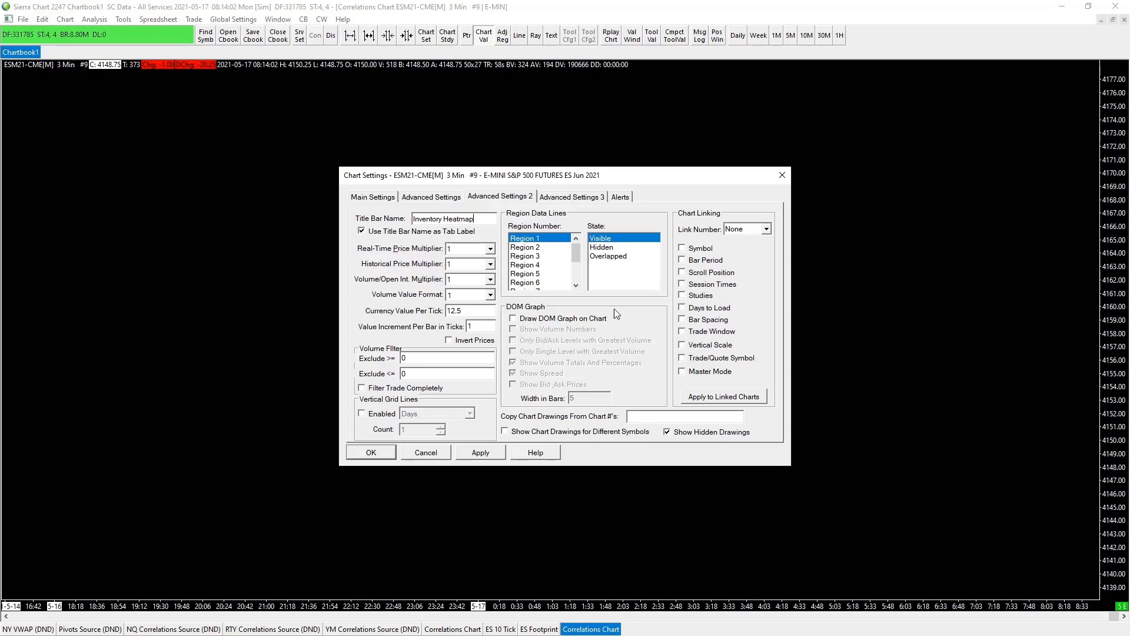
click(361, 196)
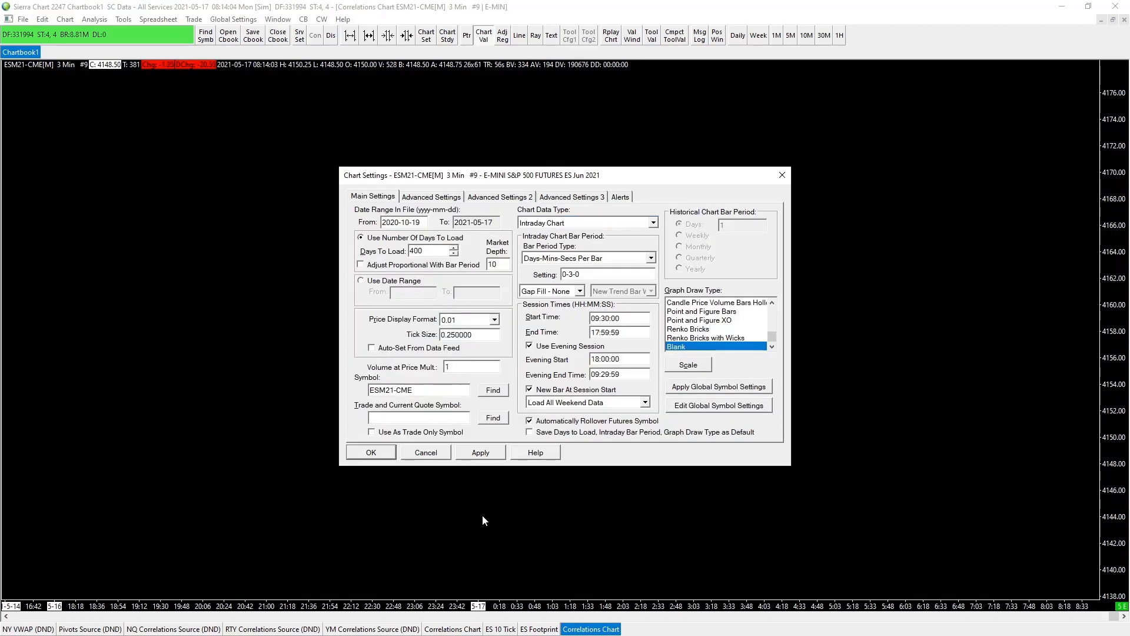
click(479, 458)
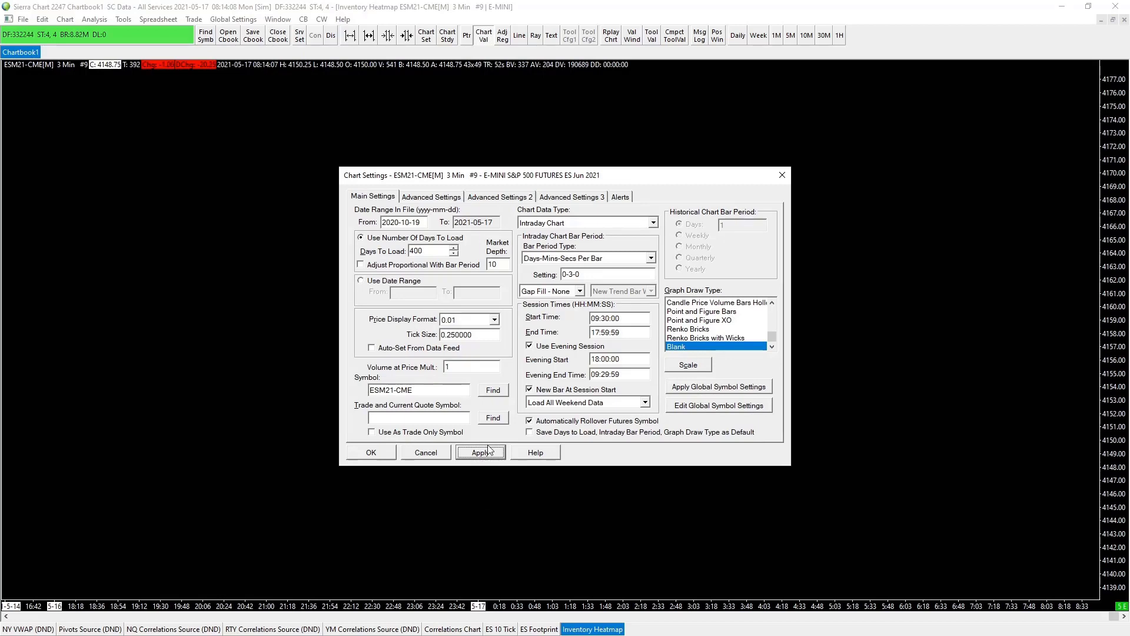
Change the bar period from 3 minutes to 1 minute (0-1-0) and apply
click(572, 274)
key(BackSpace)
text(1)
click(450, 197)
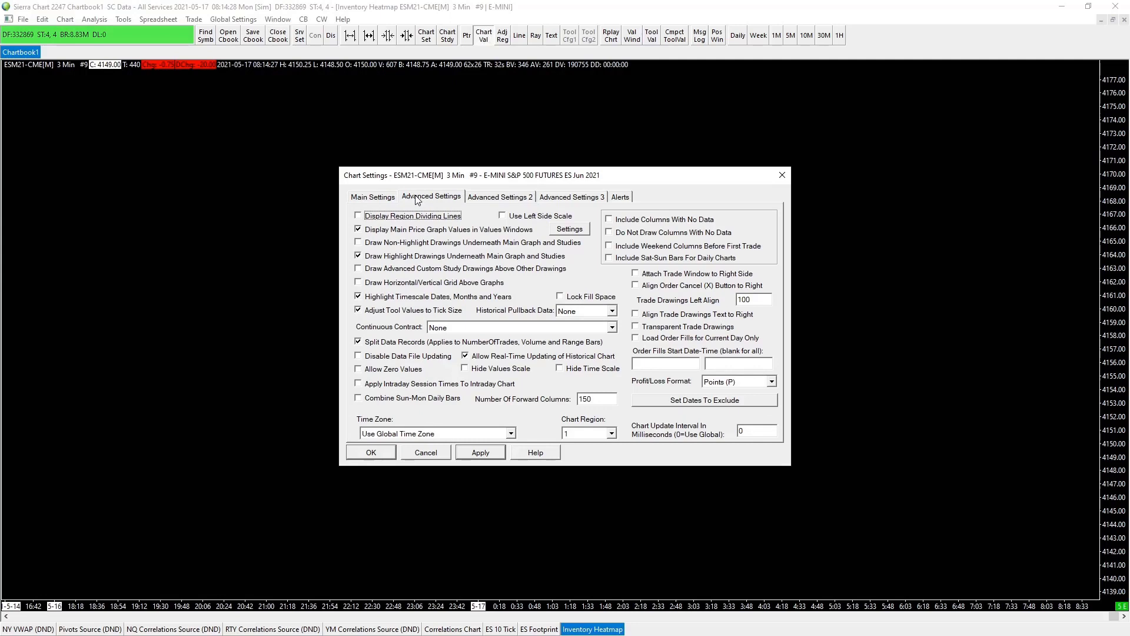
click(500, 198)
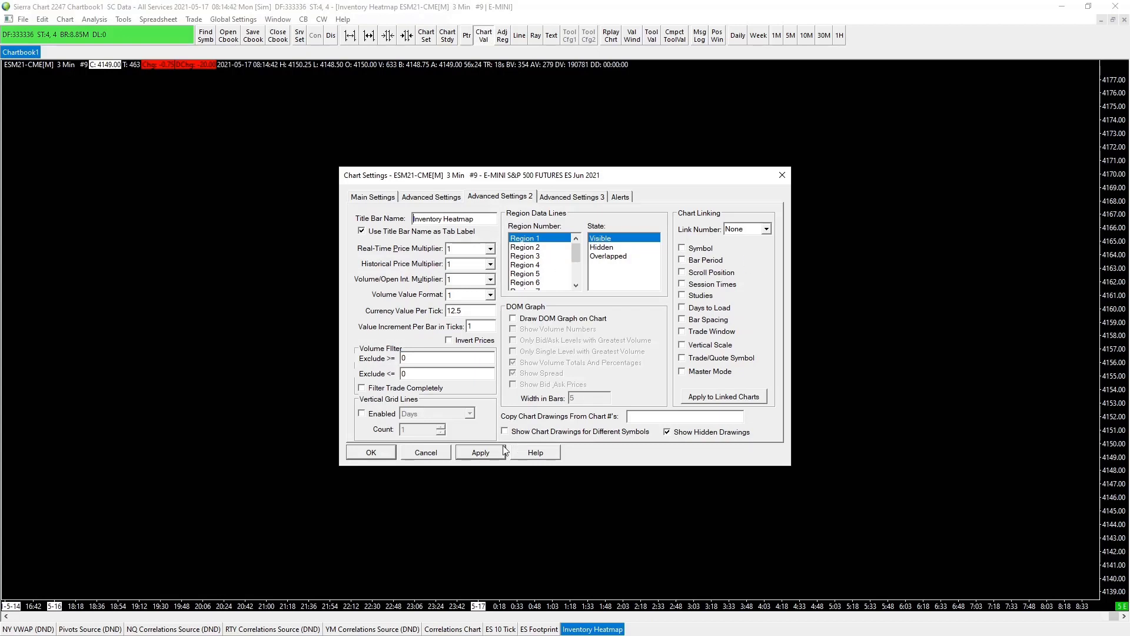
click(482, 457)
click(371, 454)
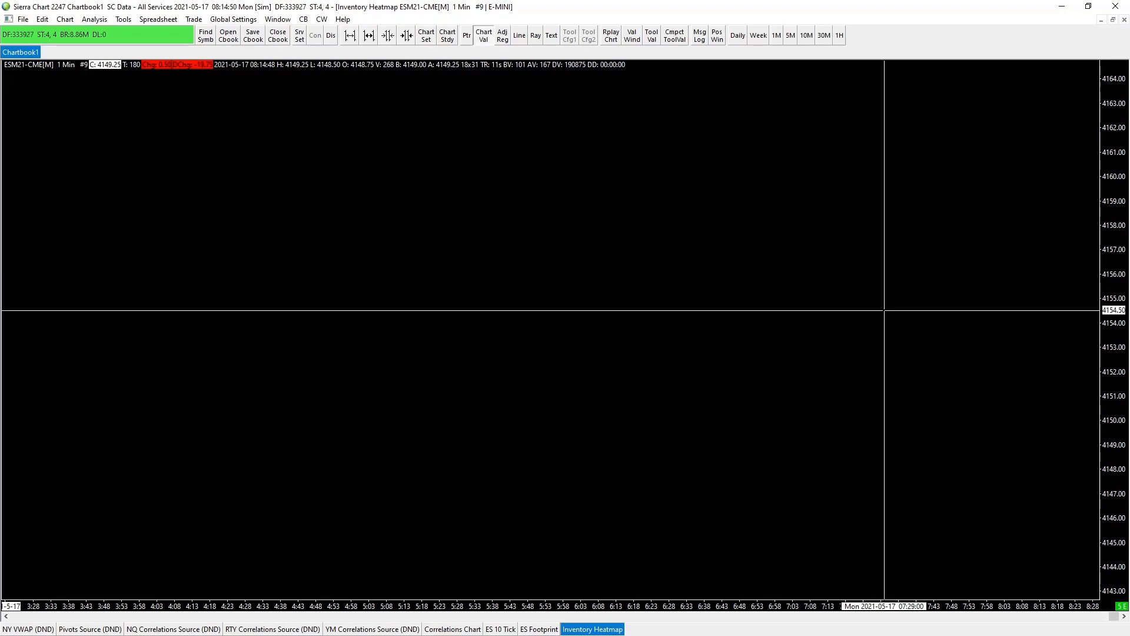
Add the Market Depth Historical Graph study and show its Settings and Inputs tab
key(F6)
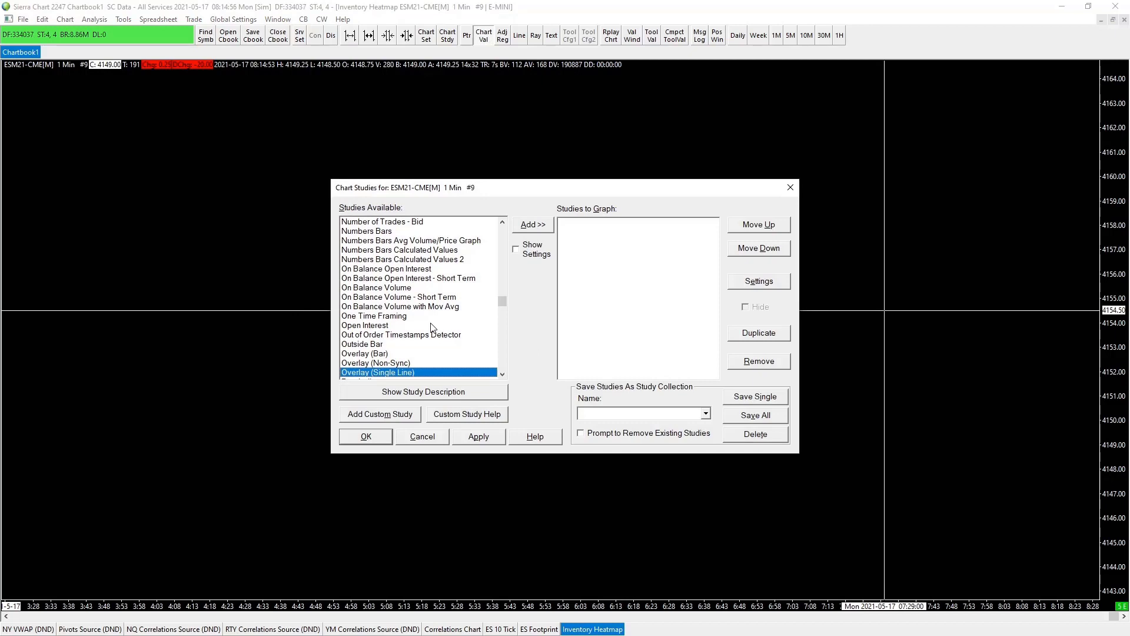
key(m)
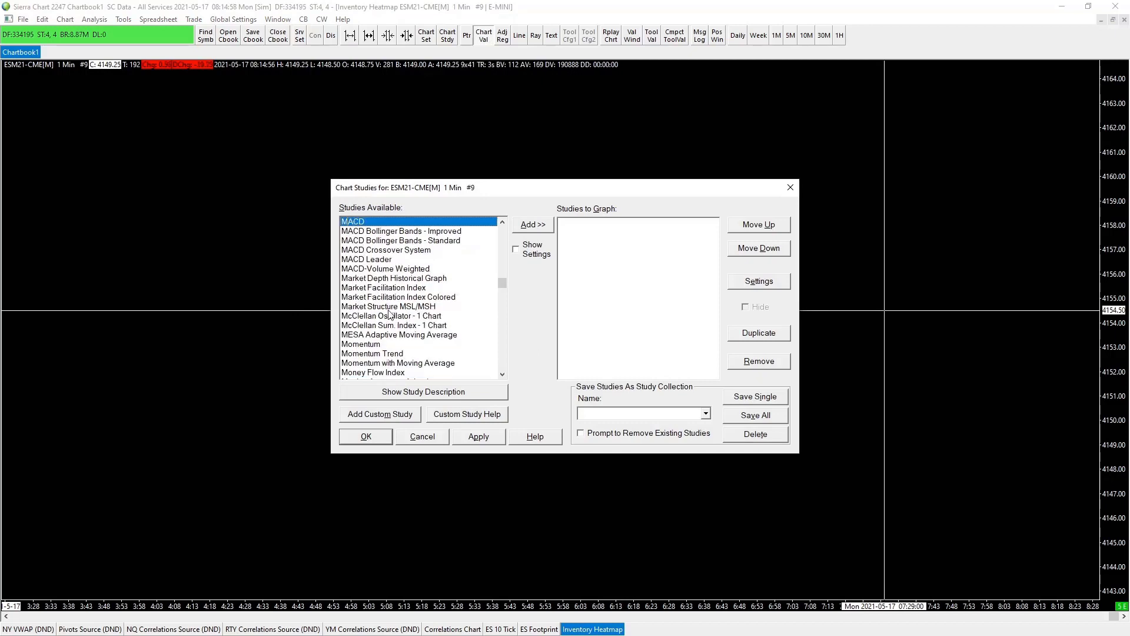
click(403, 279)
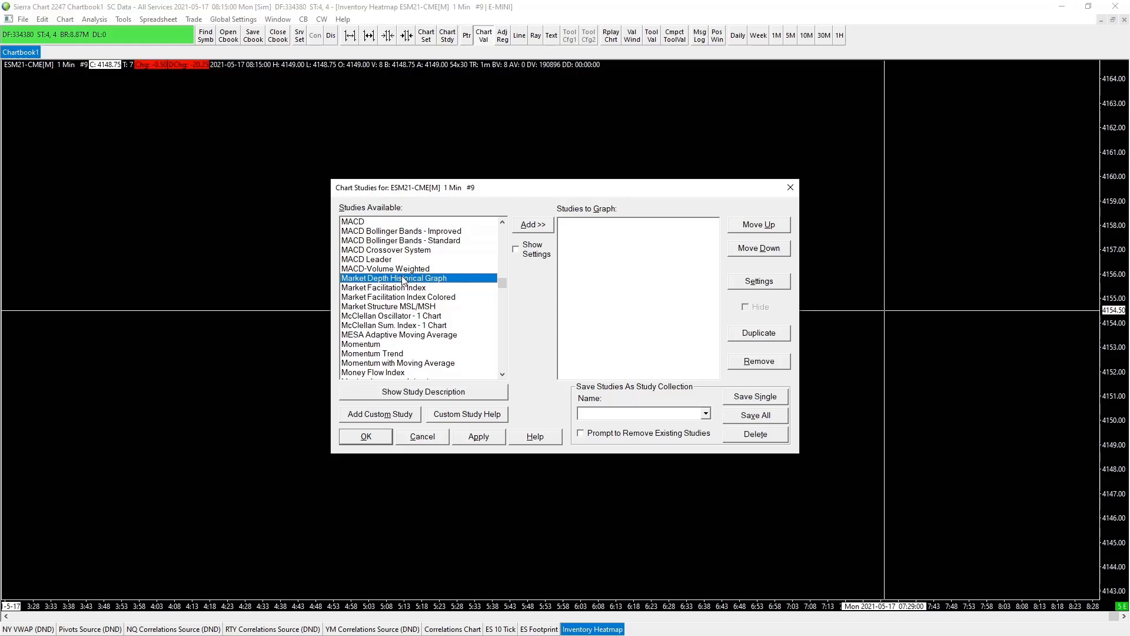
click(532, 227)
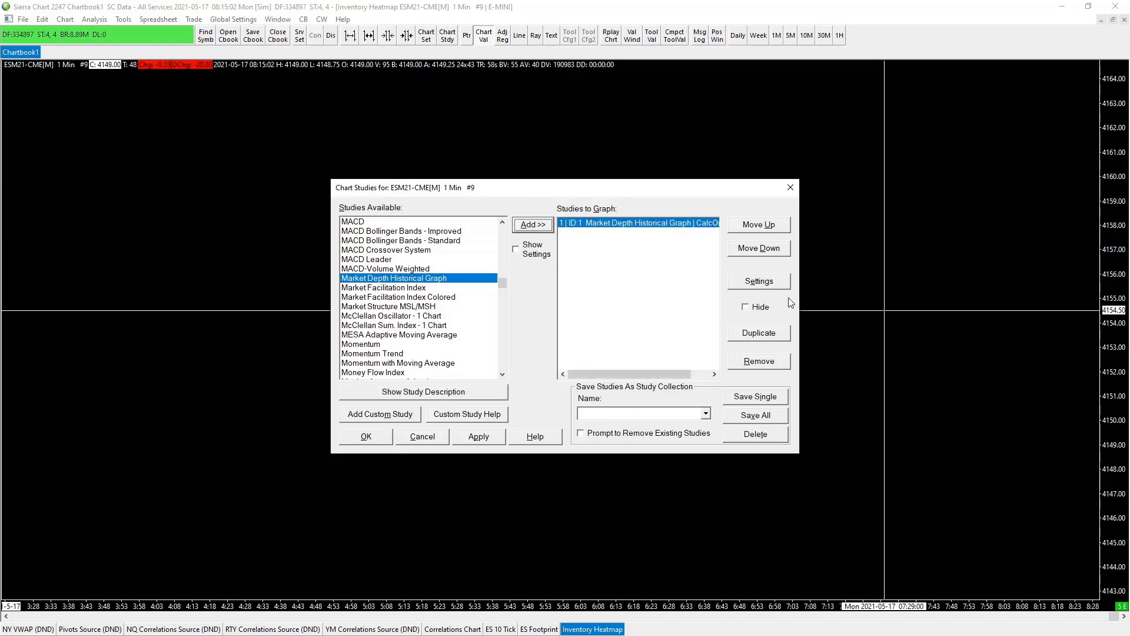
click(756, 282)
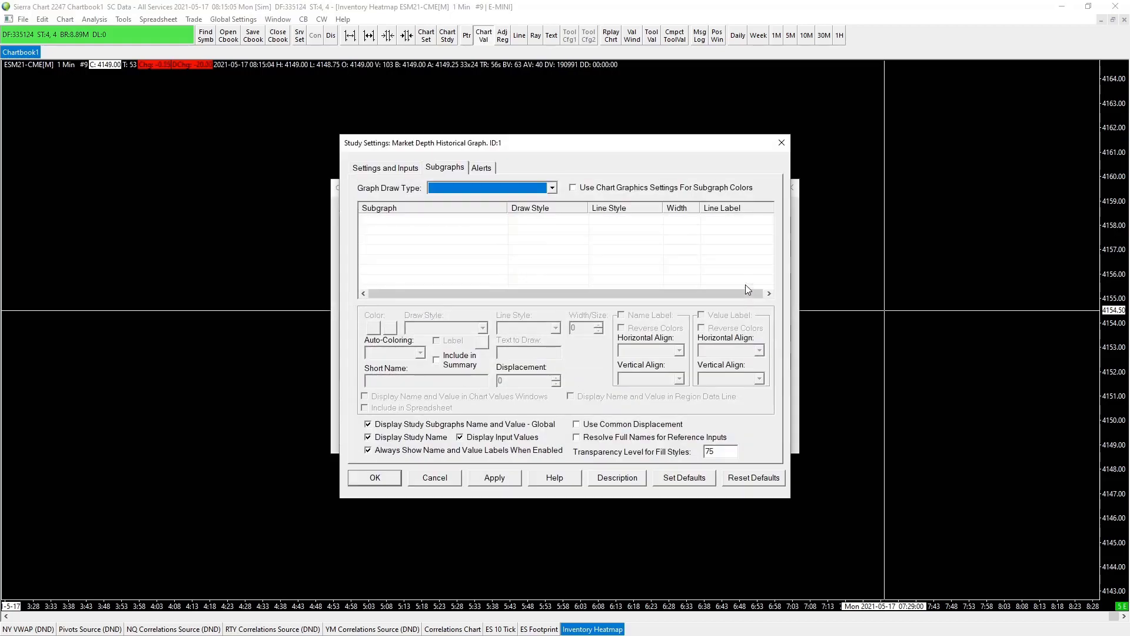
click(383, 170)
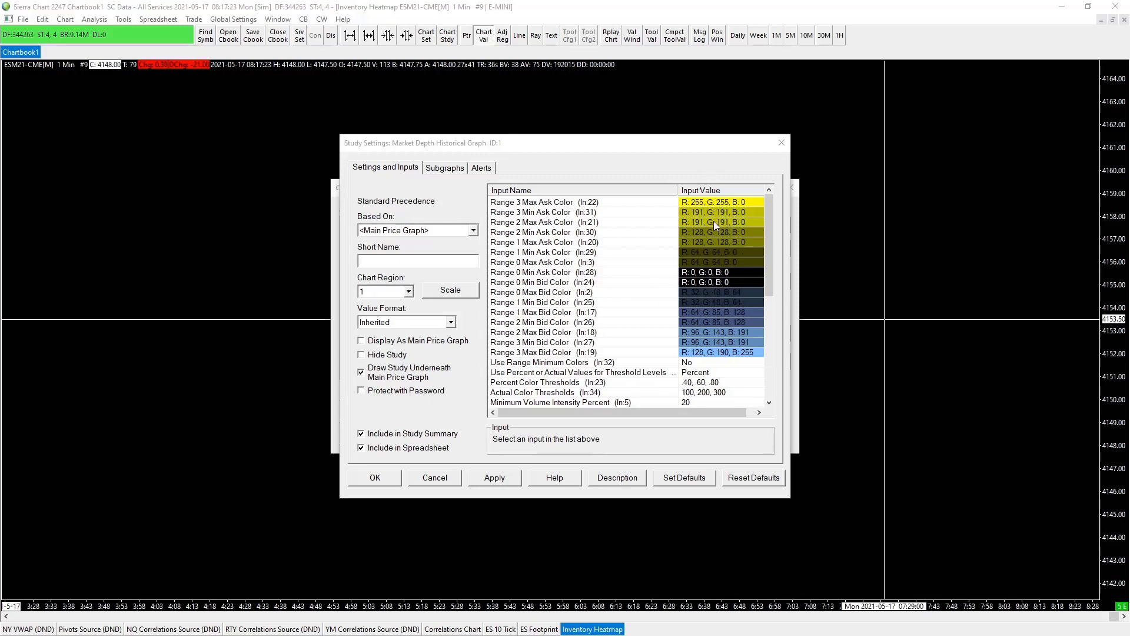
Set 'Use Percent or Actual Values for Threshold Levels' to Actual Value
scroll(705, 228, down, 1)
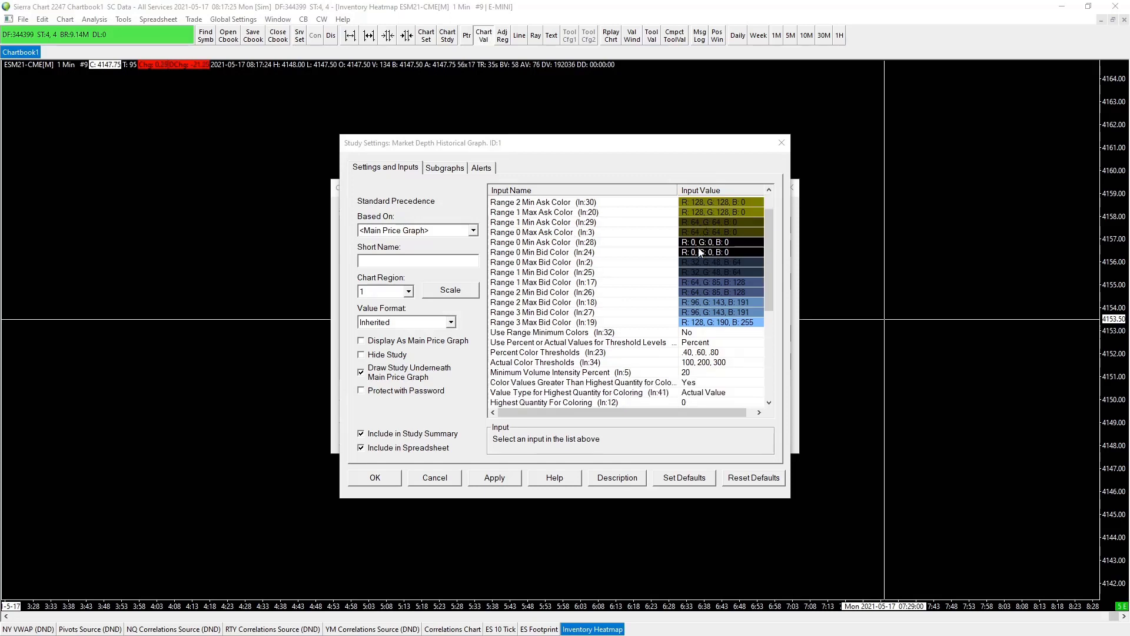
scroll(709, 302, up, 1)
drag(664, 147, 645, 120)
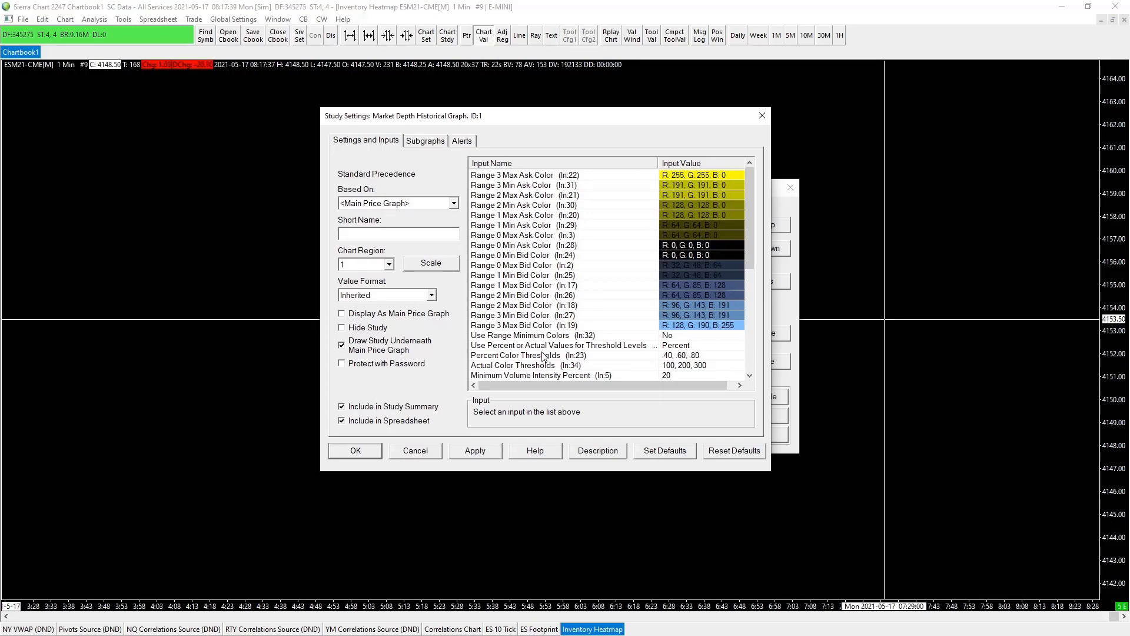
click(689, 346)
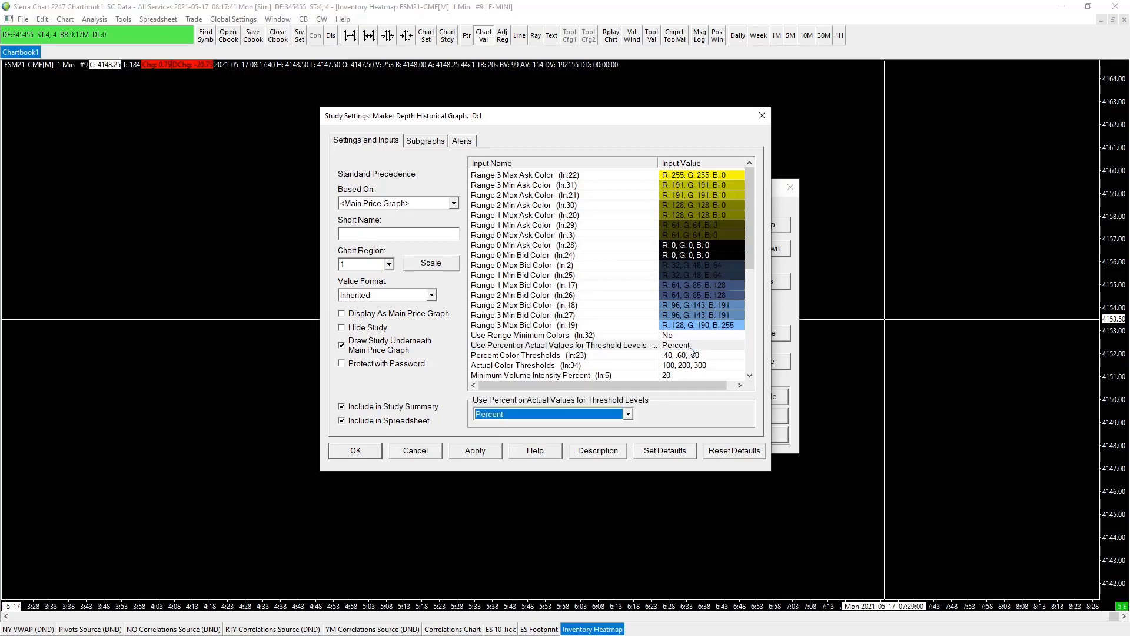
click(627, 414)
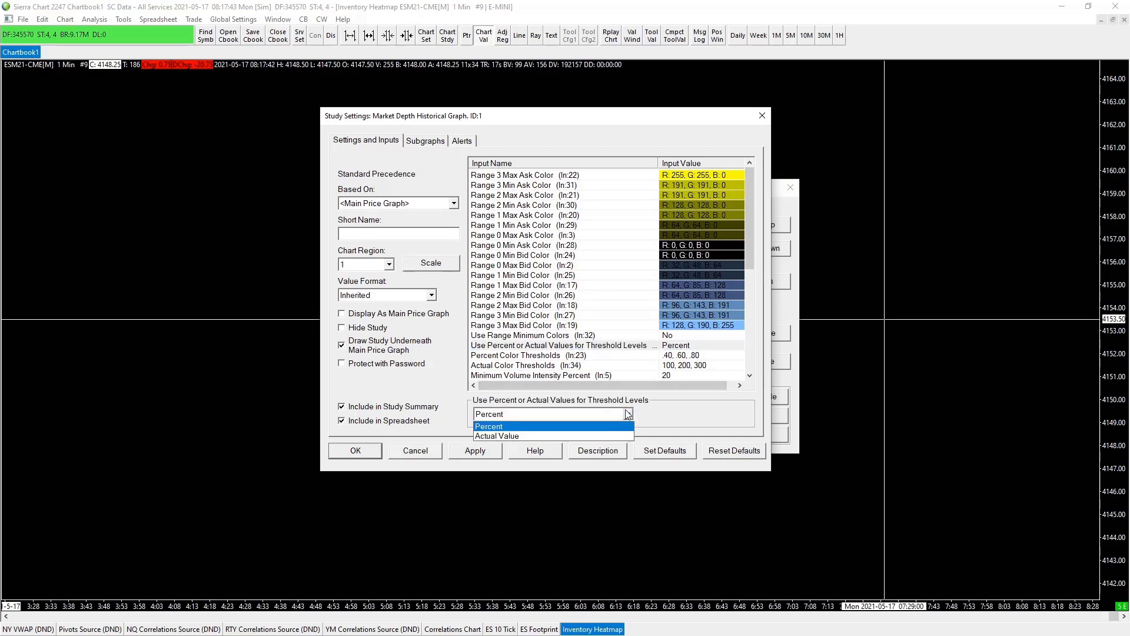
click(497, 436)
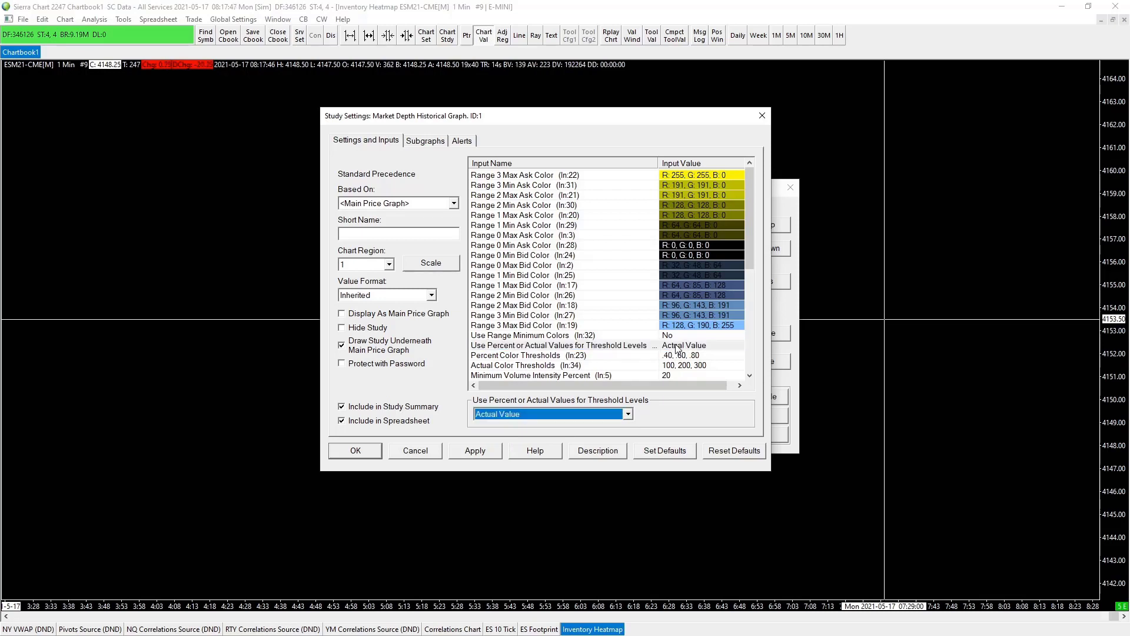
scroll(695, 349, down, 3)
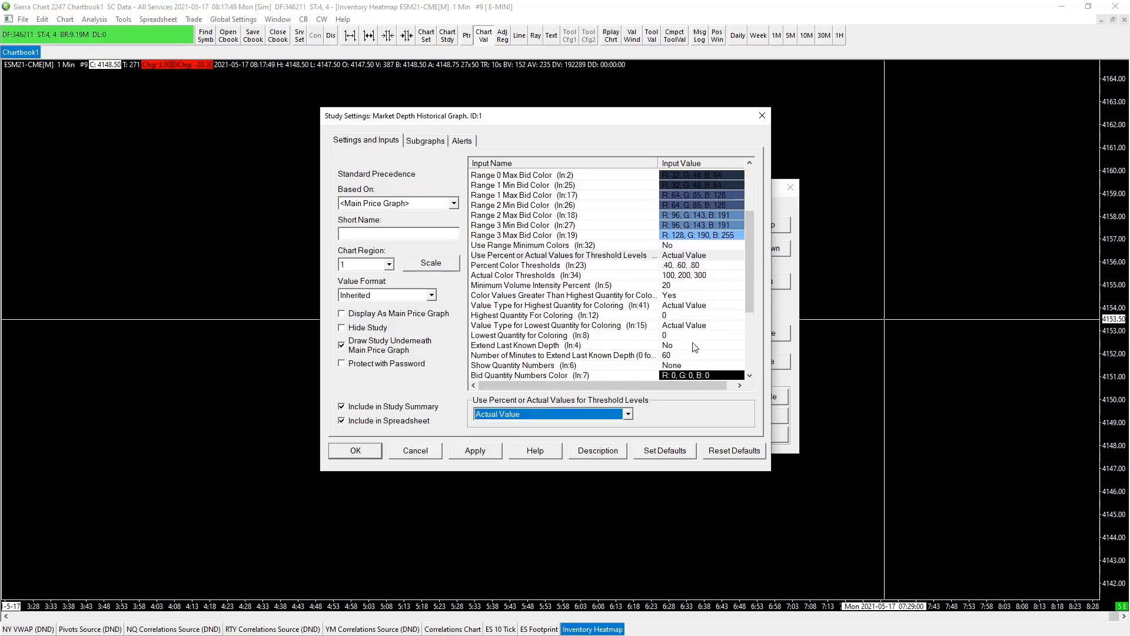
scroll(694, 348, down, 2)
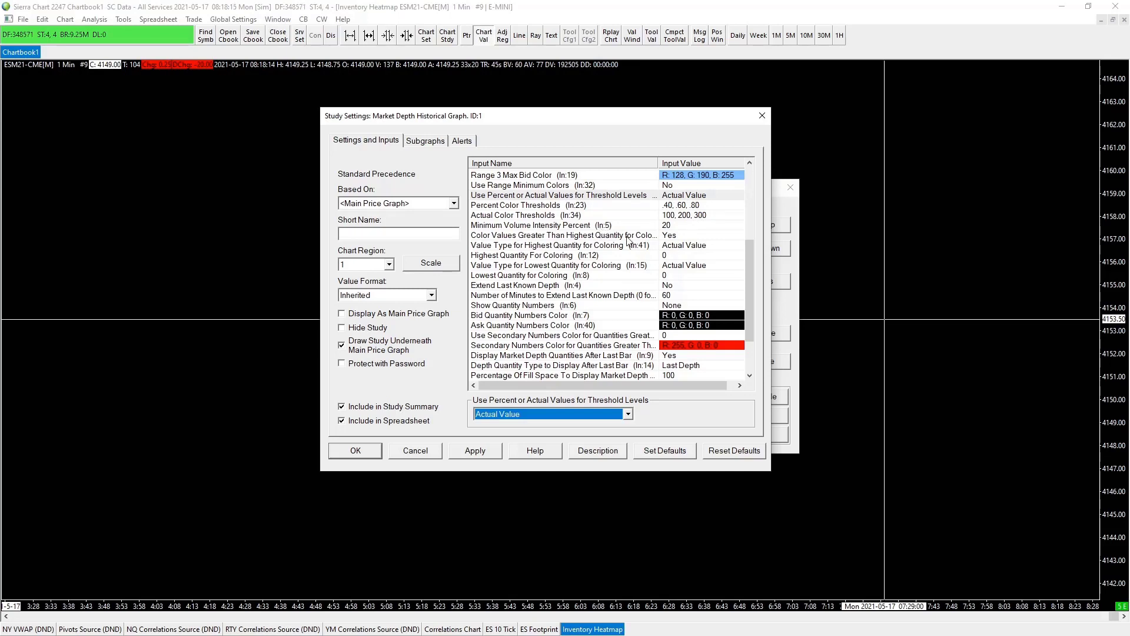
Set Minimum Volume Intensity Percent to 75 and keep Highest Quantity For Coloring at 0
click(676, 227)
text(75)
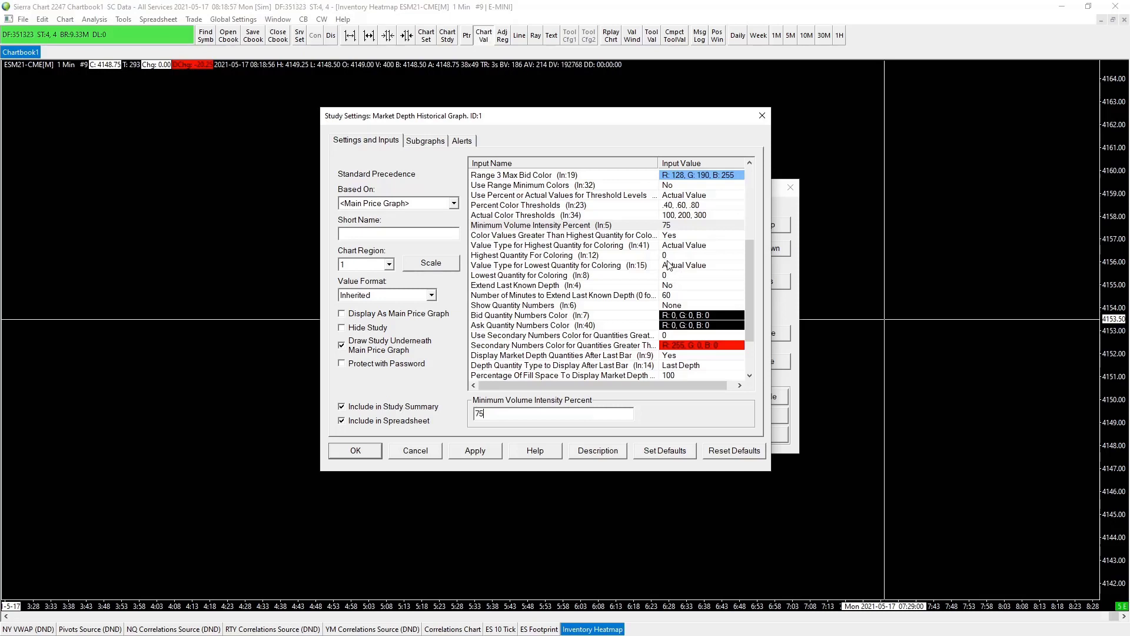
click(677, 255)
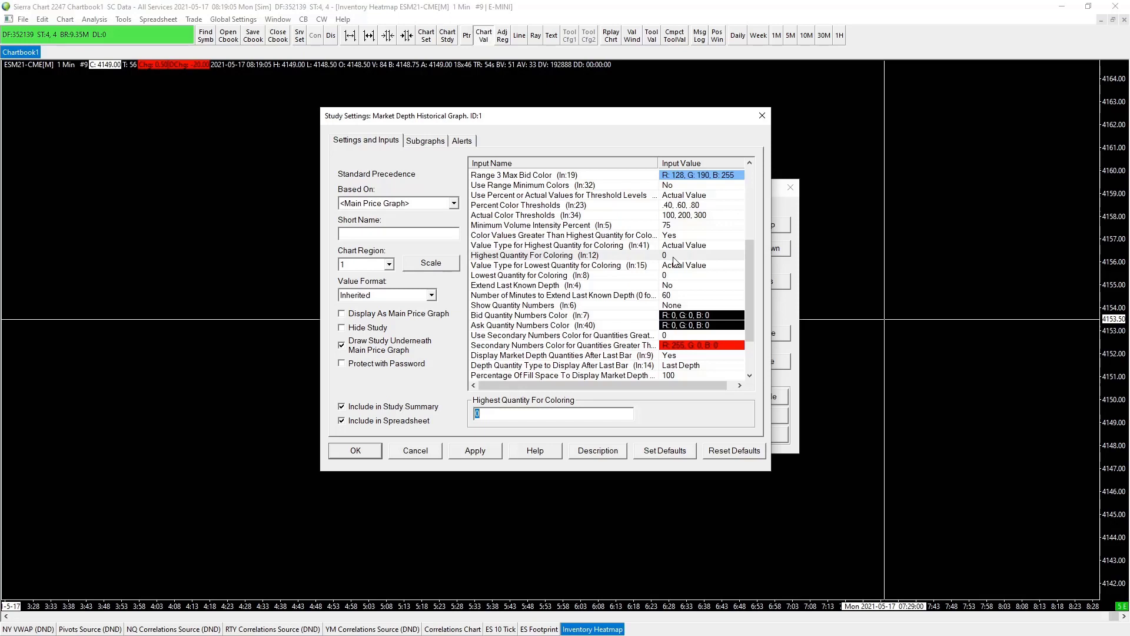
text(365)
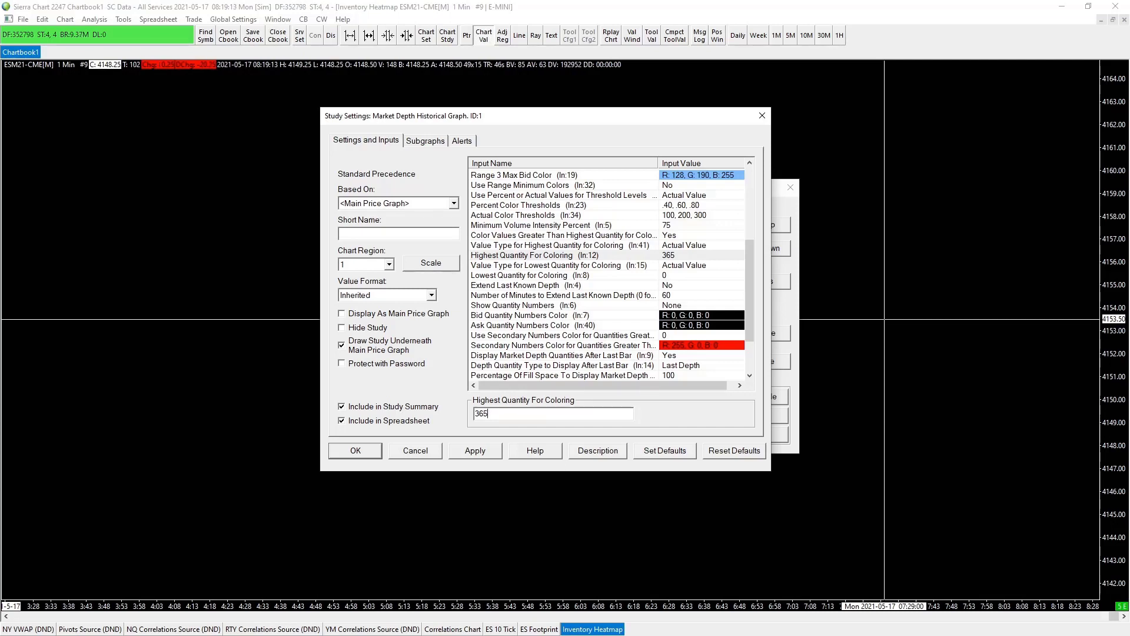
key(BackSpace)
key(BackSpace)
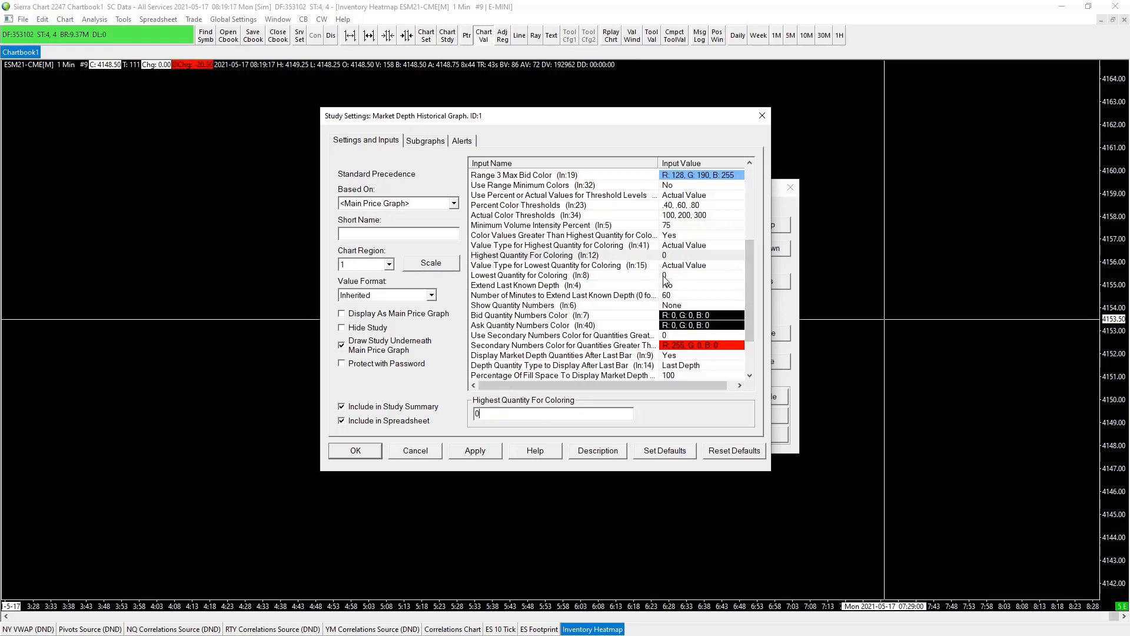
Enter 265 for Lowest Quantity for Coloring
click(687, 279)
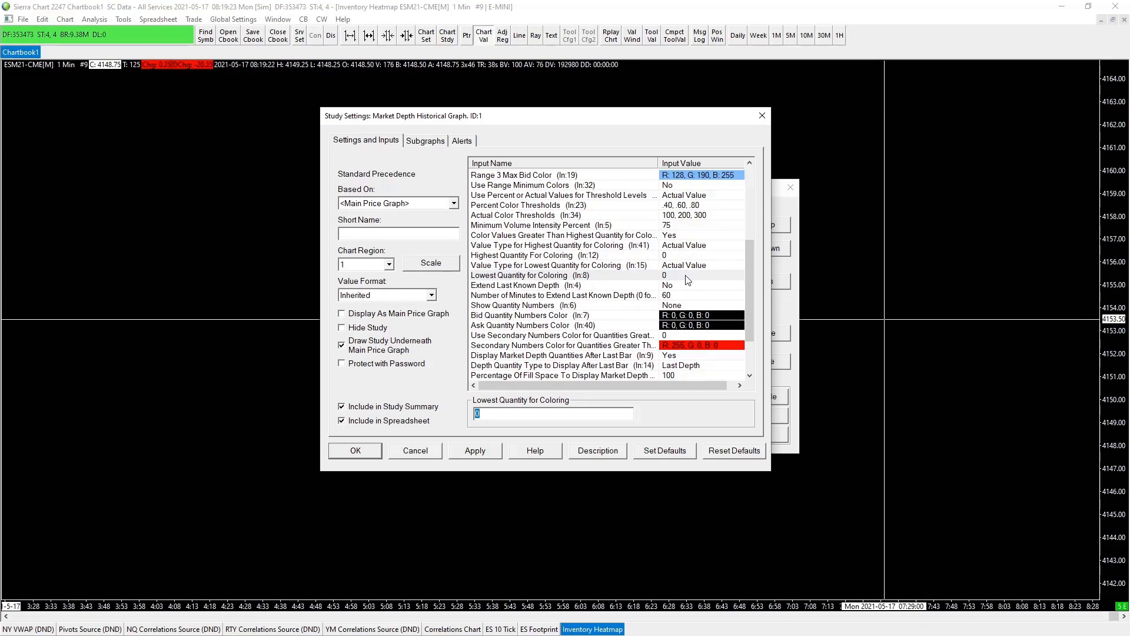
text(365)
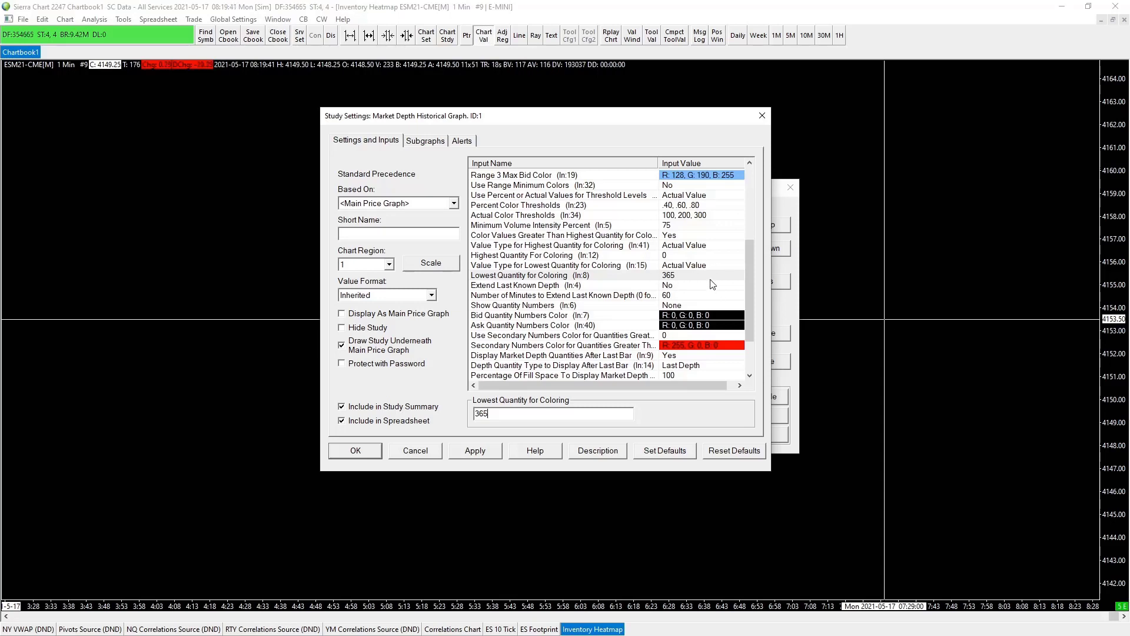
text(2)
key(BackSpace)
key(BackSpace)
key(BackSpace)
key(BackSpace)
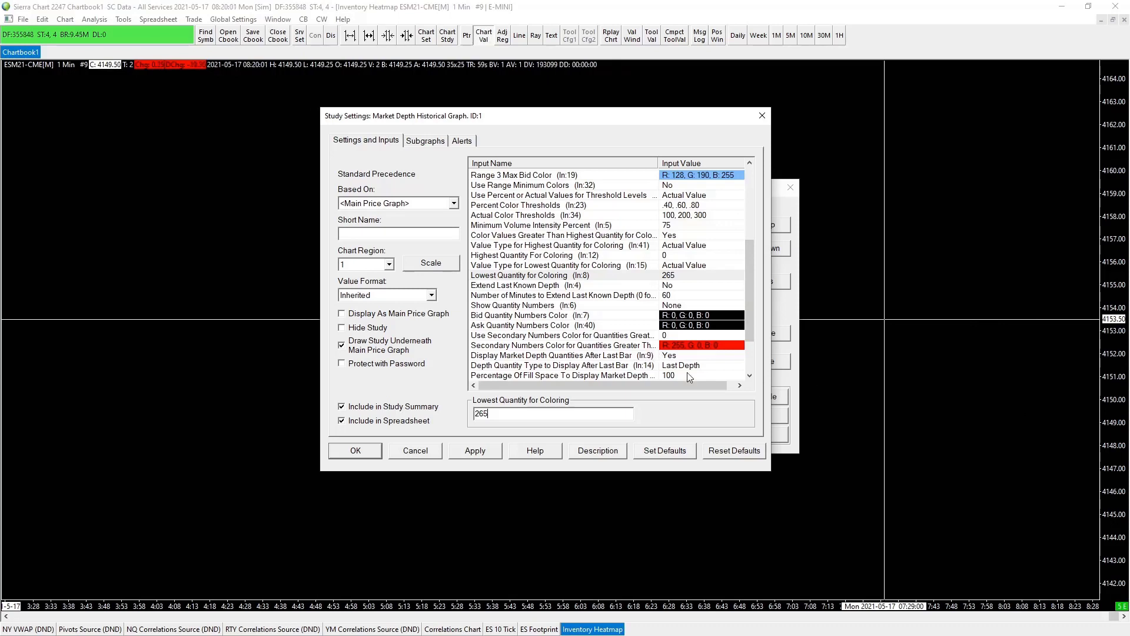
scroll(690, 376, down, 2)
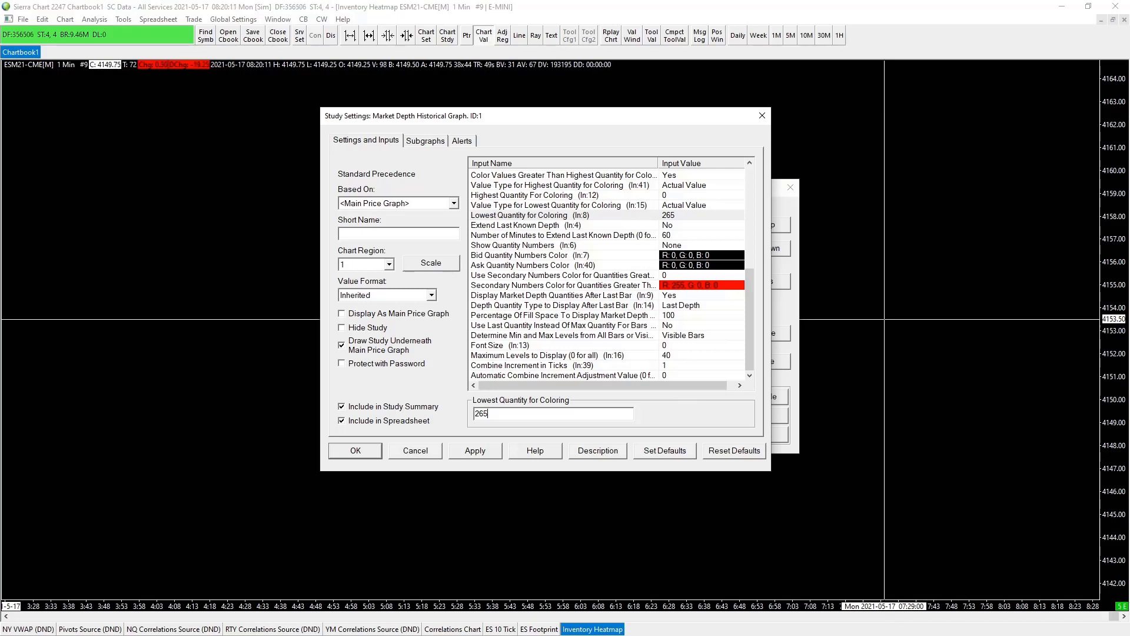
Set Maximum Levels to Display to 0 for unlimited depth levels
click(686, 355)
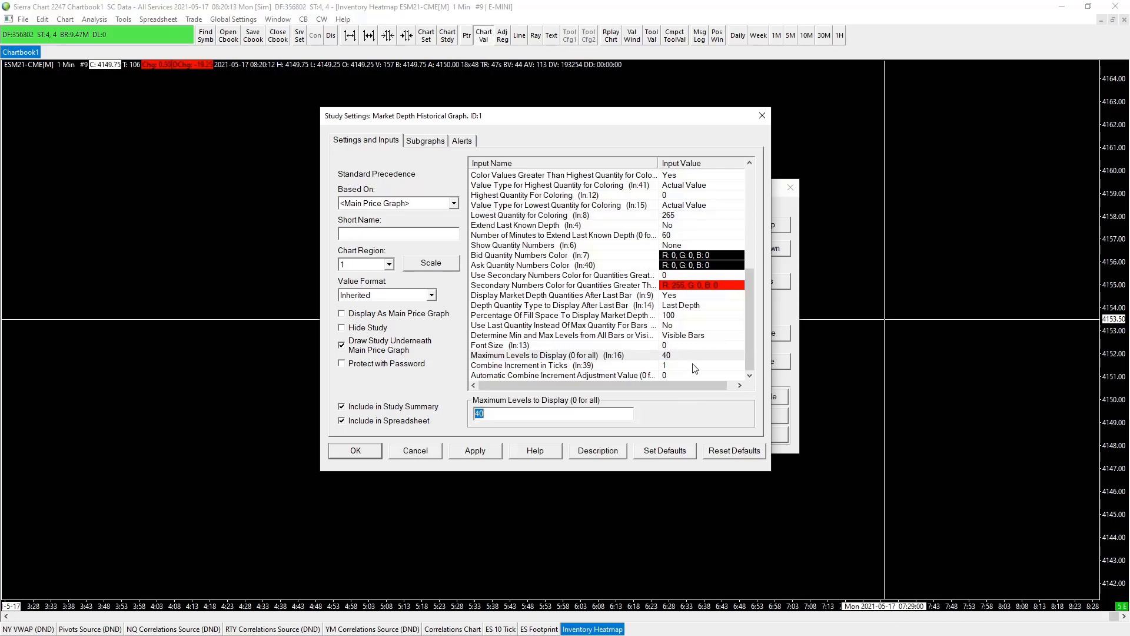
text(0)
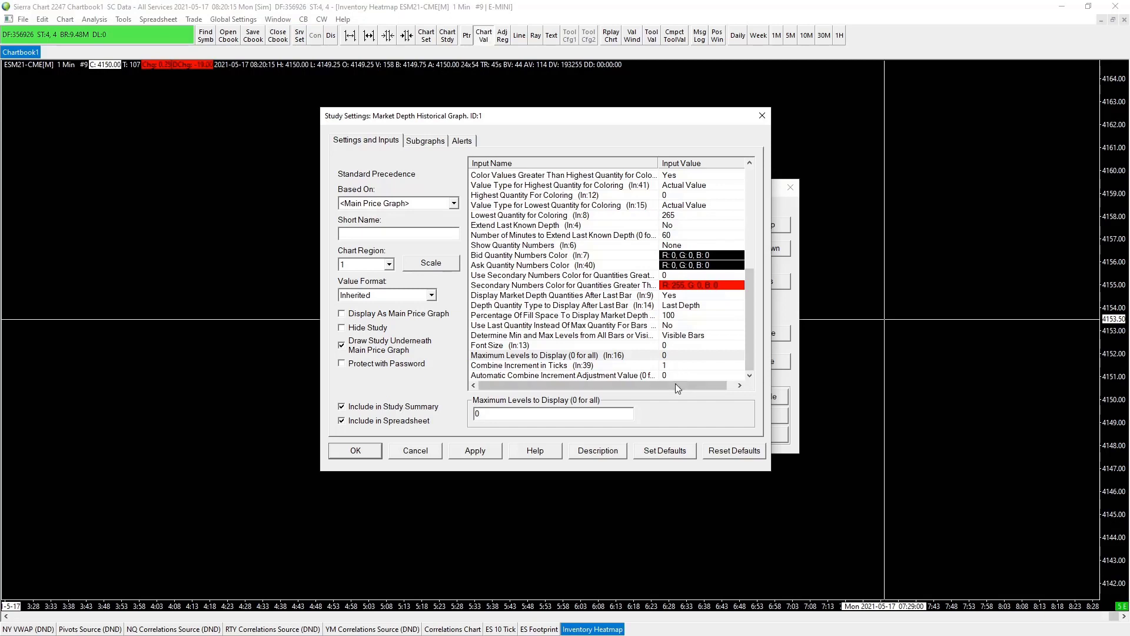
scroll(698, 304, up, 1)
scroll(698, 304, up, 1)
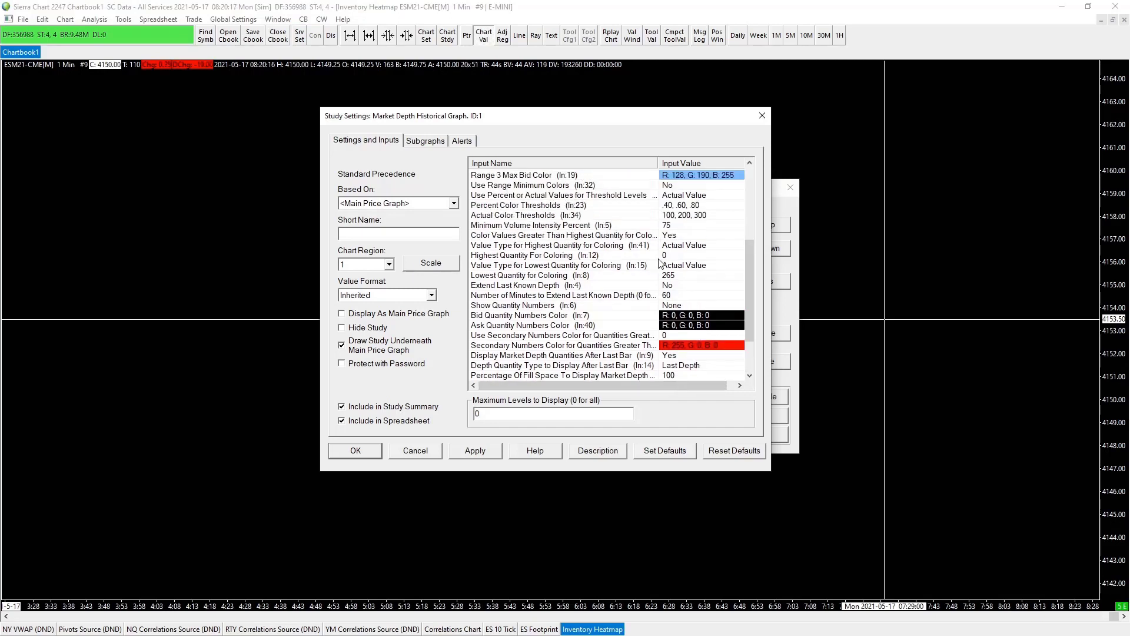
click(688, 276)
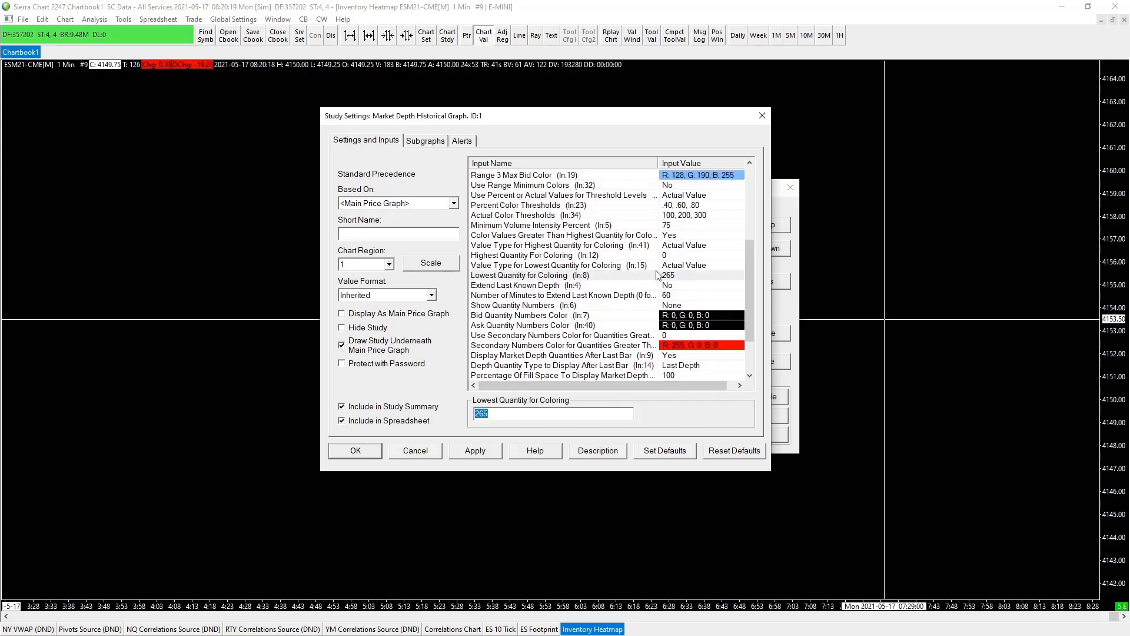
scroll(662, 277, up, 2)
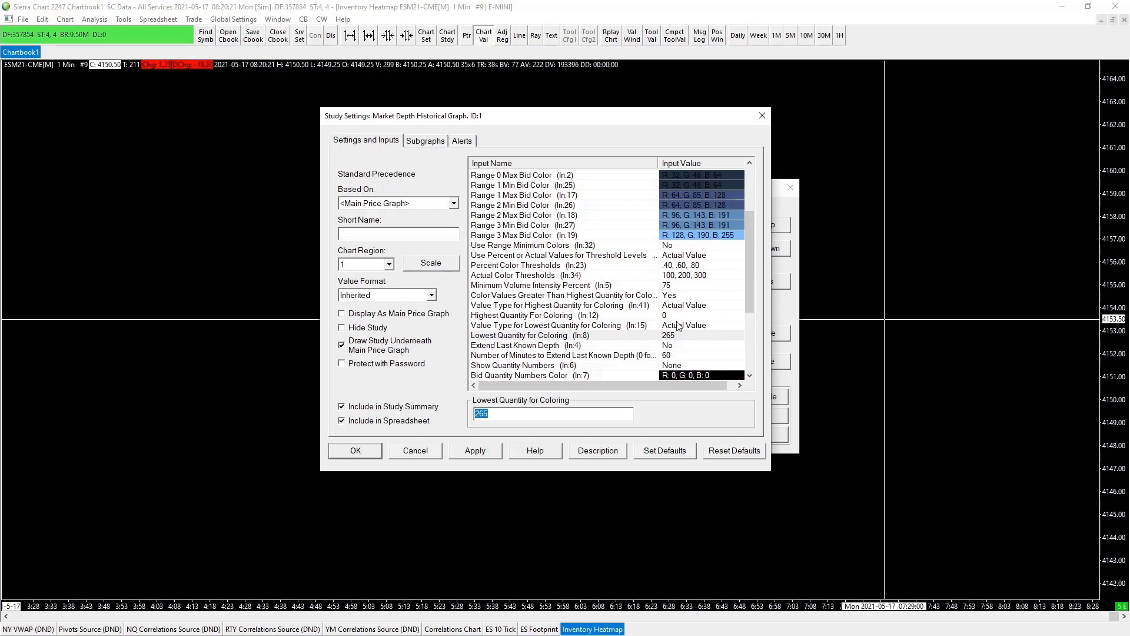
scroll(651, 303, down, 1)
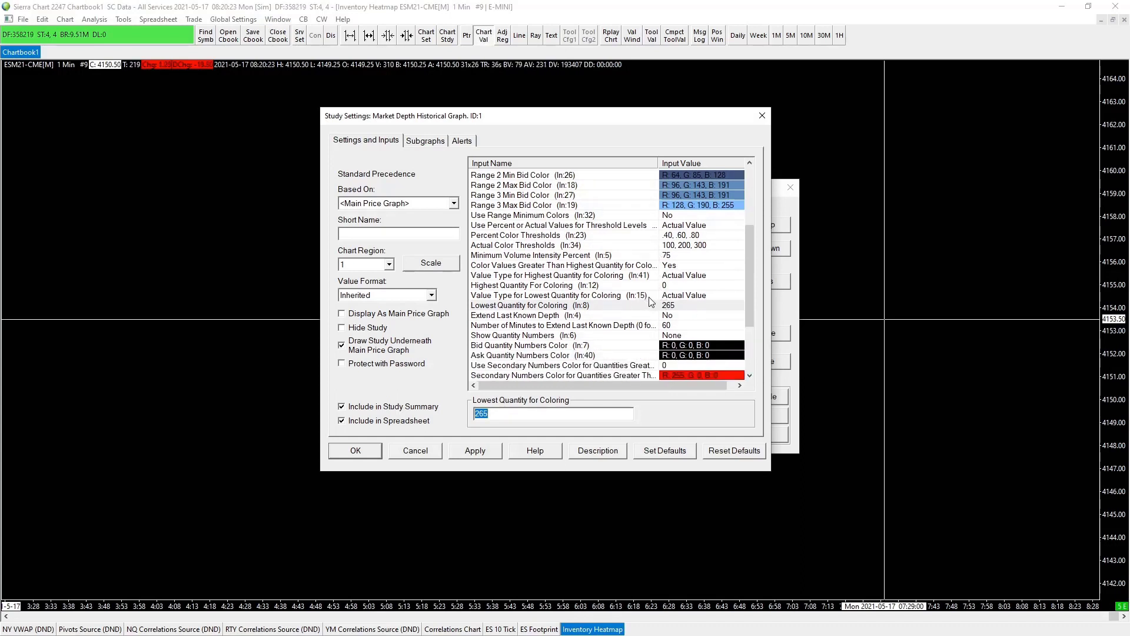
Apply and close the heatmap study settings, then apply the Chart Studies list
click(413, 142)
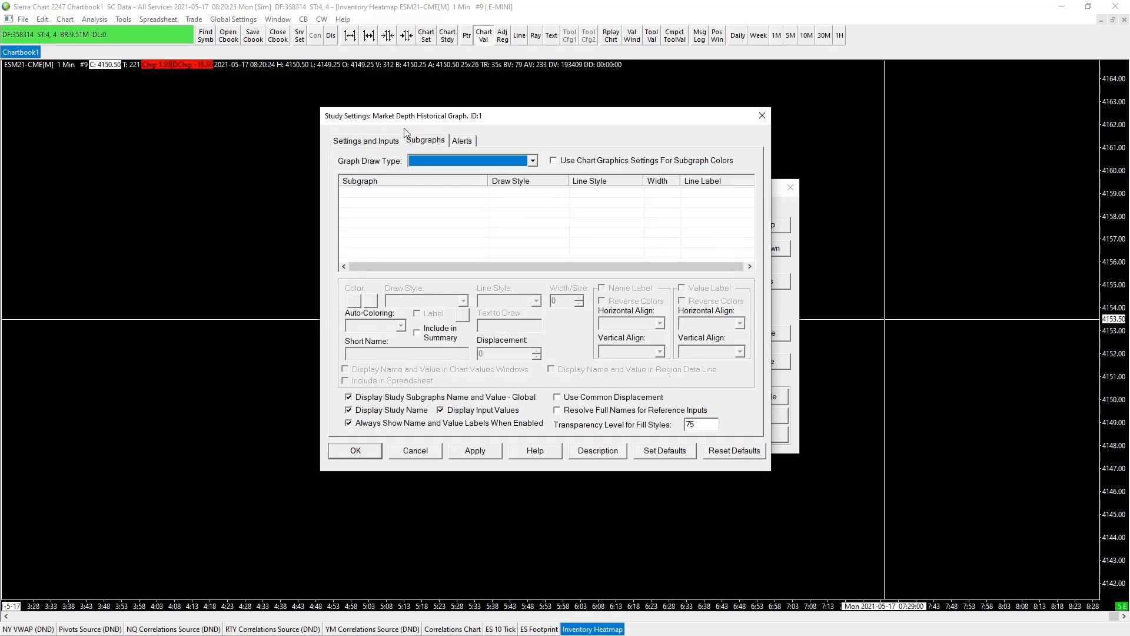
click(367, 140)
click(475, 451)
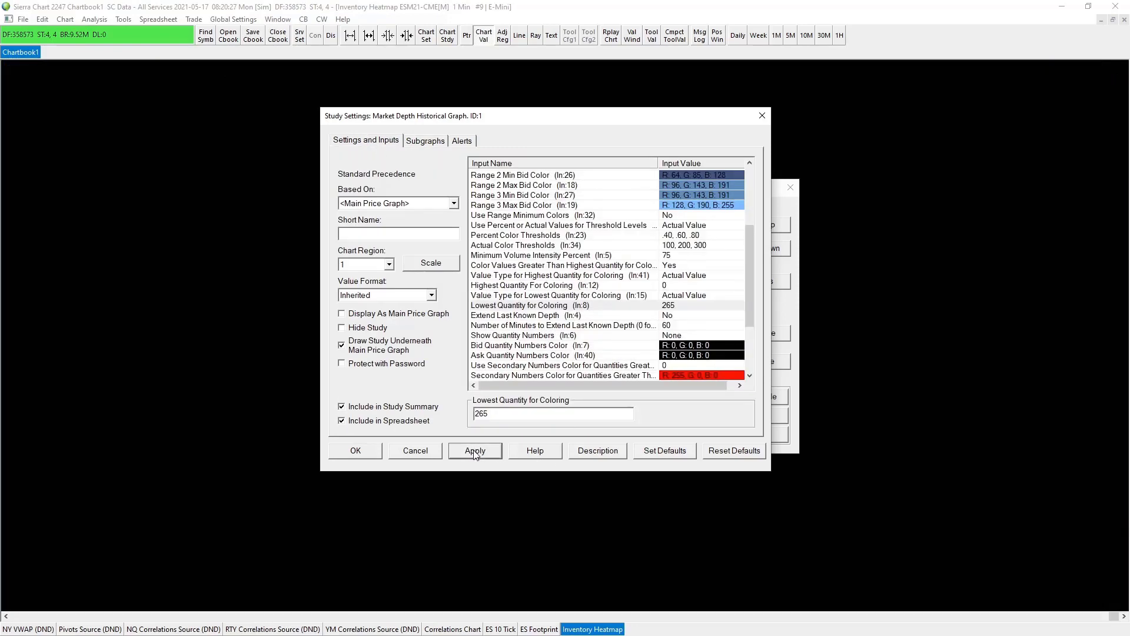
click(355, 451)
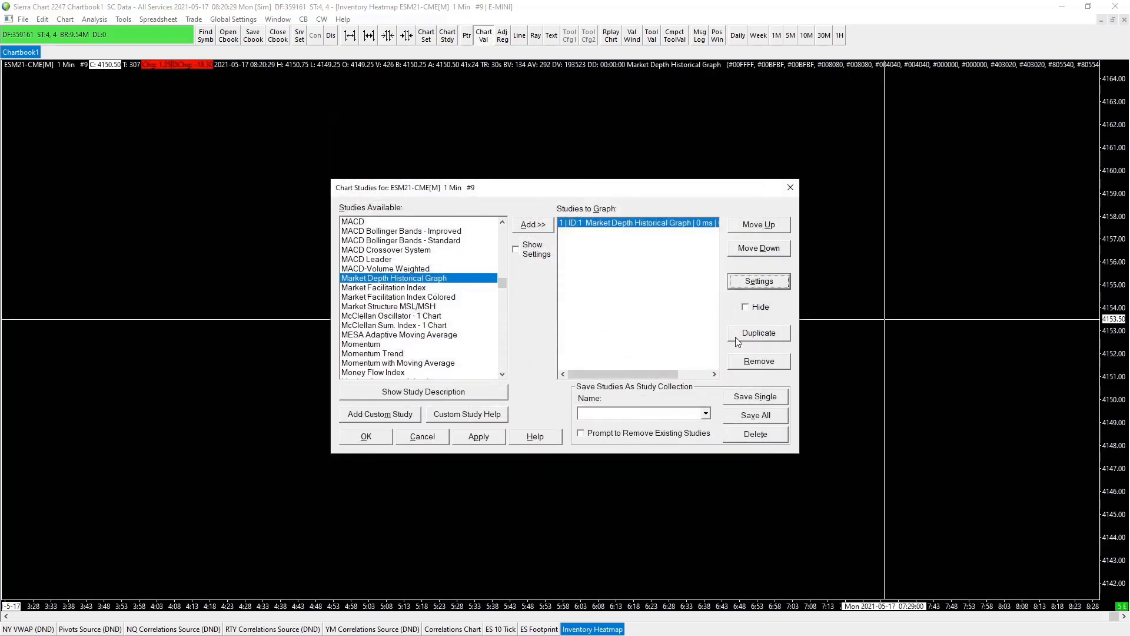
click(474, 436)
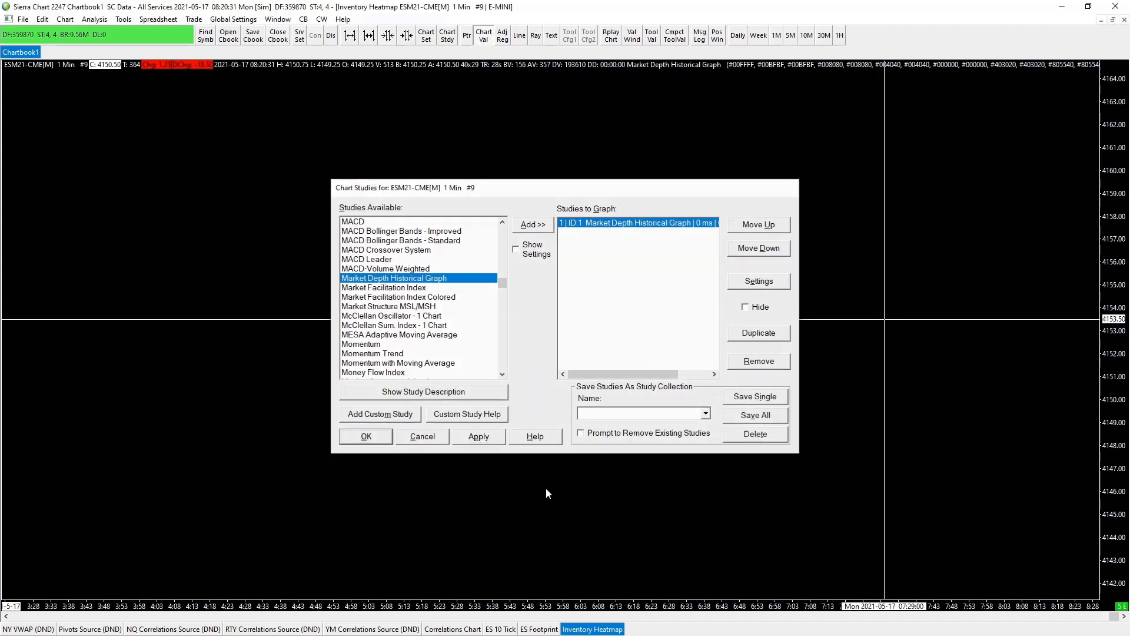
Rescale the price axis to roughly 4134–4150 around the depth band, then reopen the studies list
key(Escape)
drag(1114, 400, 1112, 315)
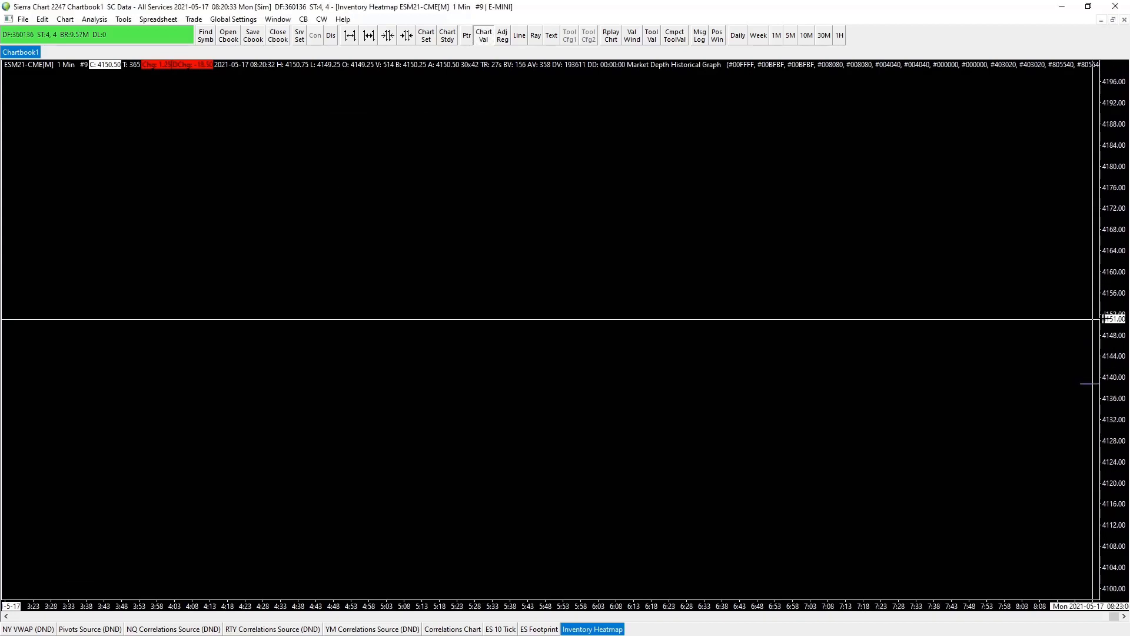
drag(1111, 444, 1112, 388)
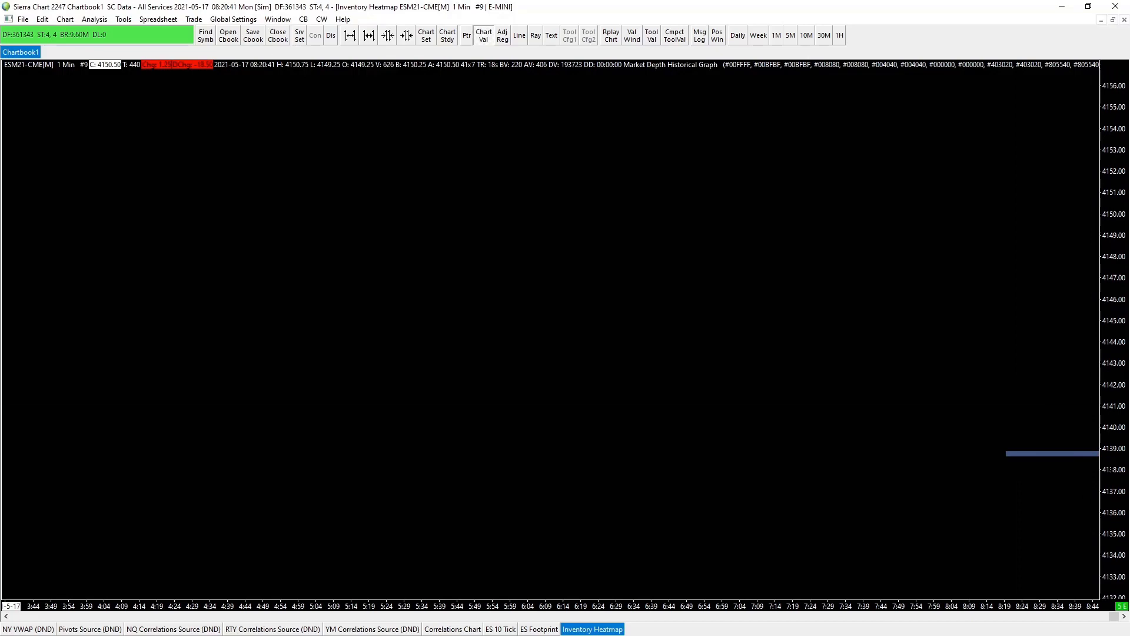
drag(1113, 433, 1113, 374)
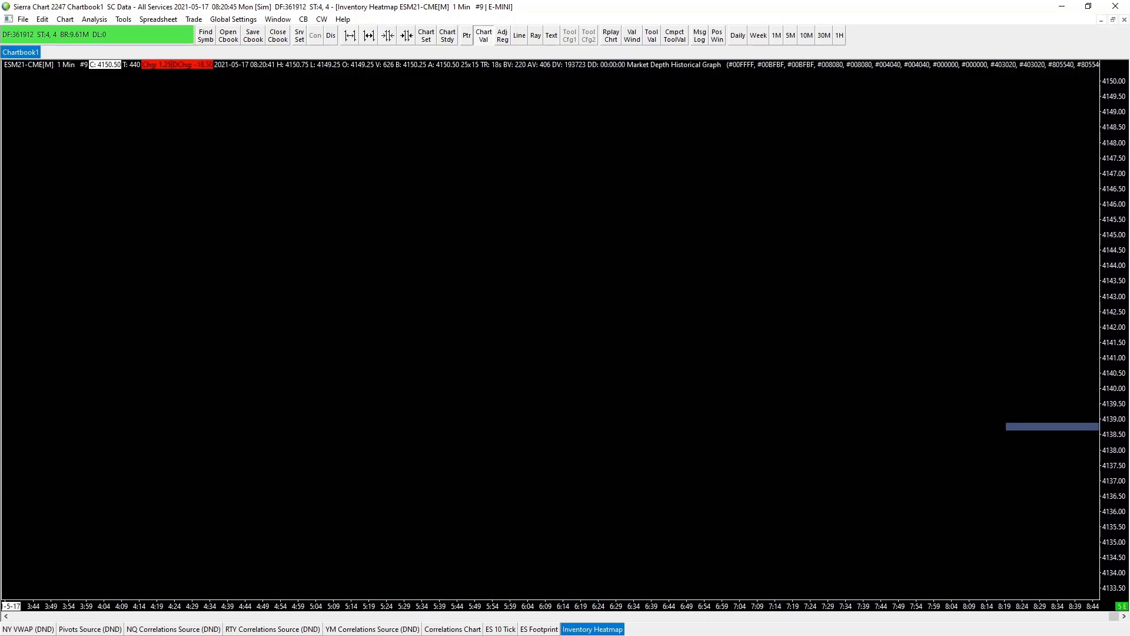
key(F6)
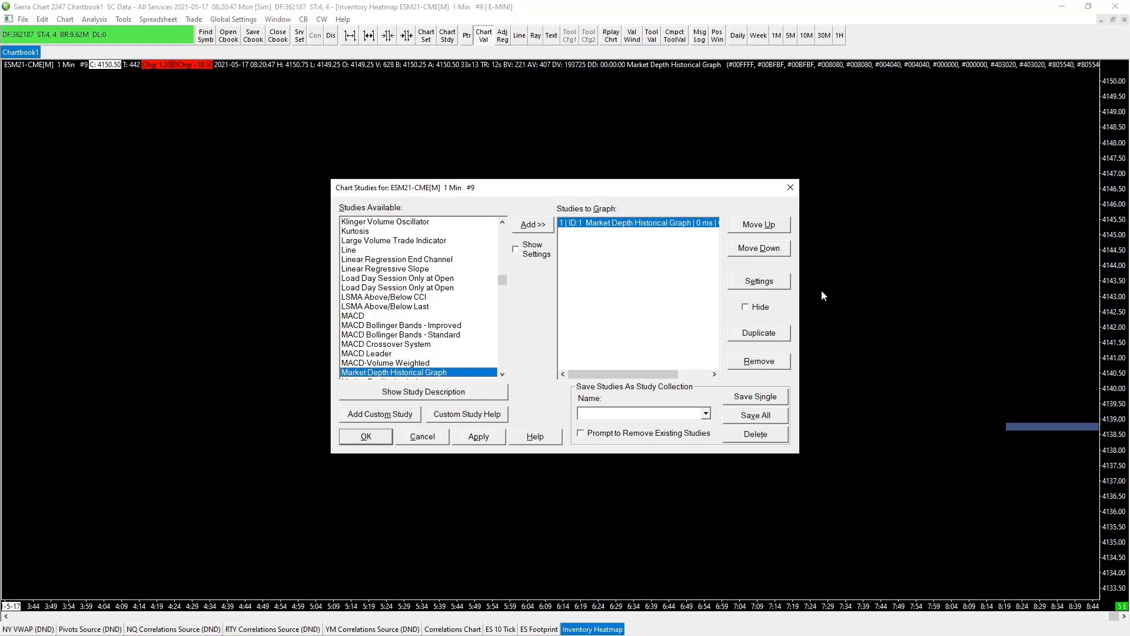
Set Show Quantity Numbers to 'In Bars and After Last Bar' and apply it
click(758, 281)
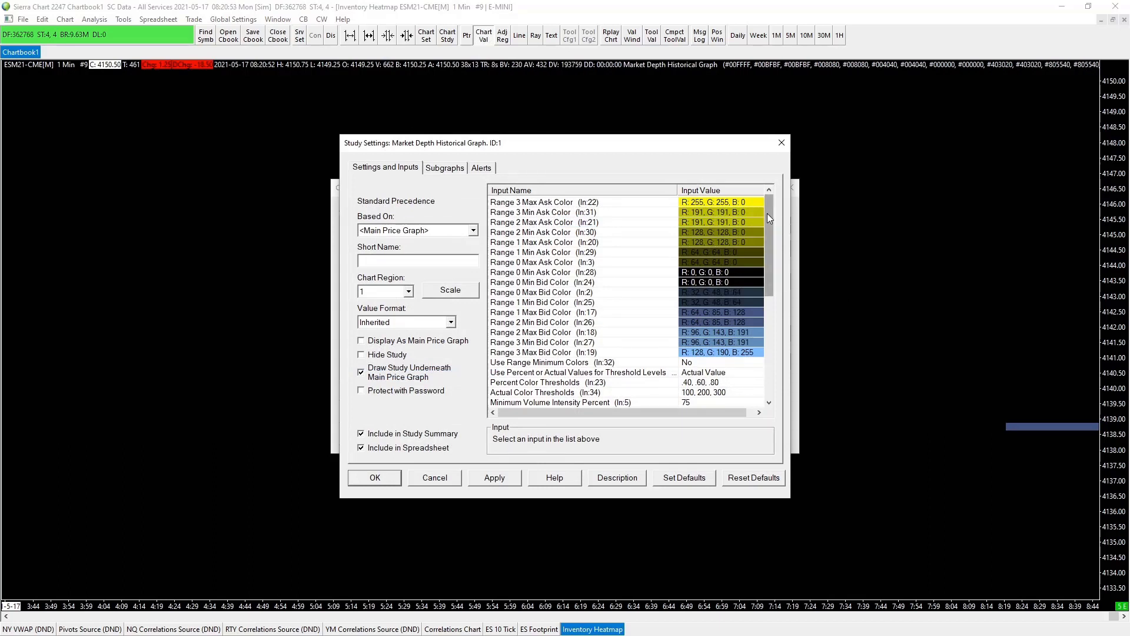
drag(768, 213, 771, 252)
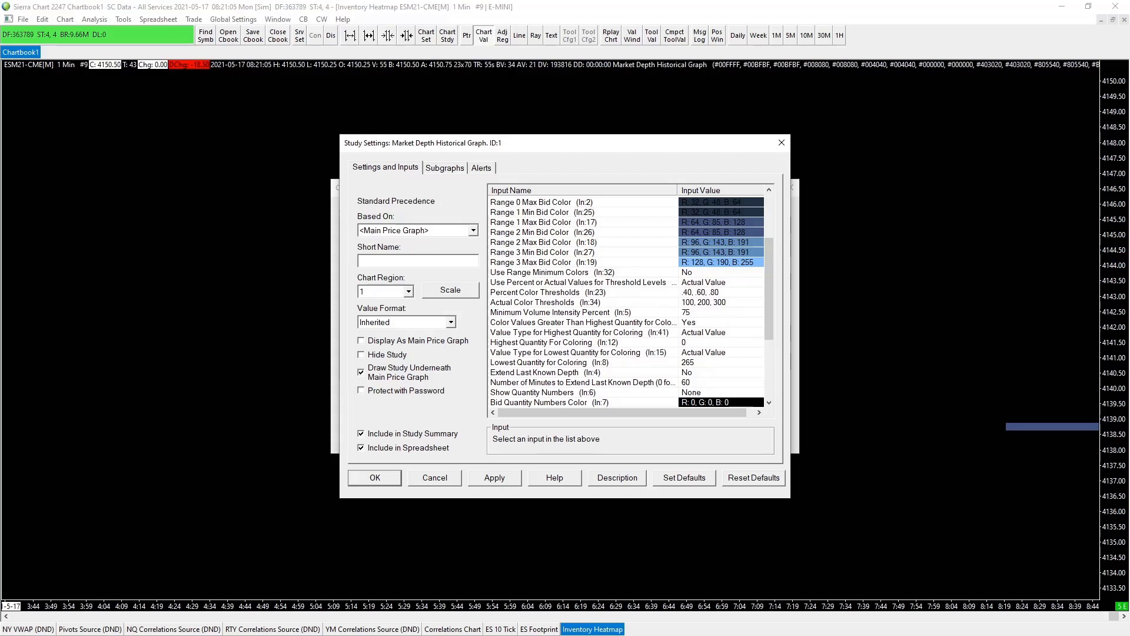
scroll(757, 336, down, 4)
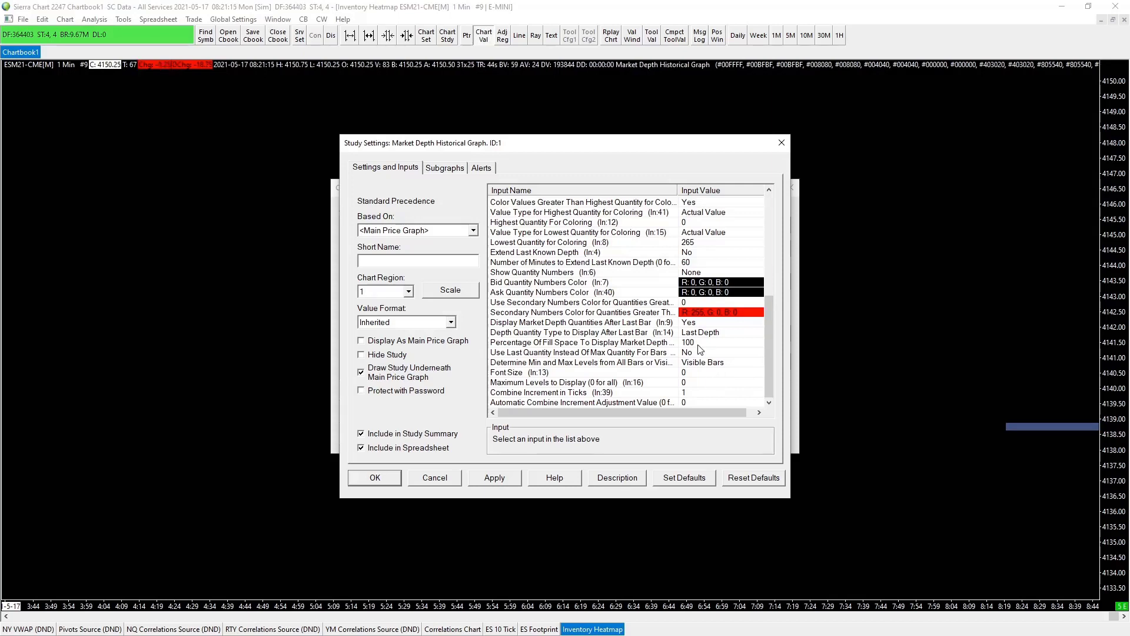
click(701, 275)
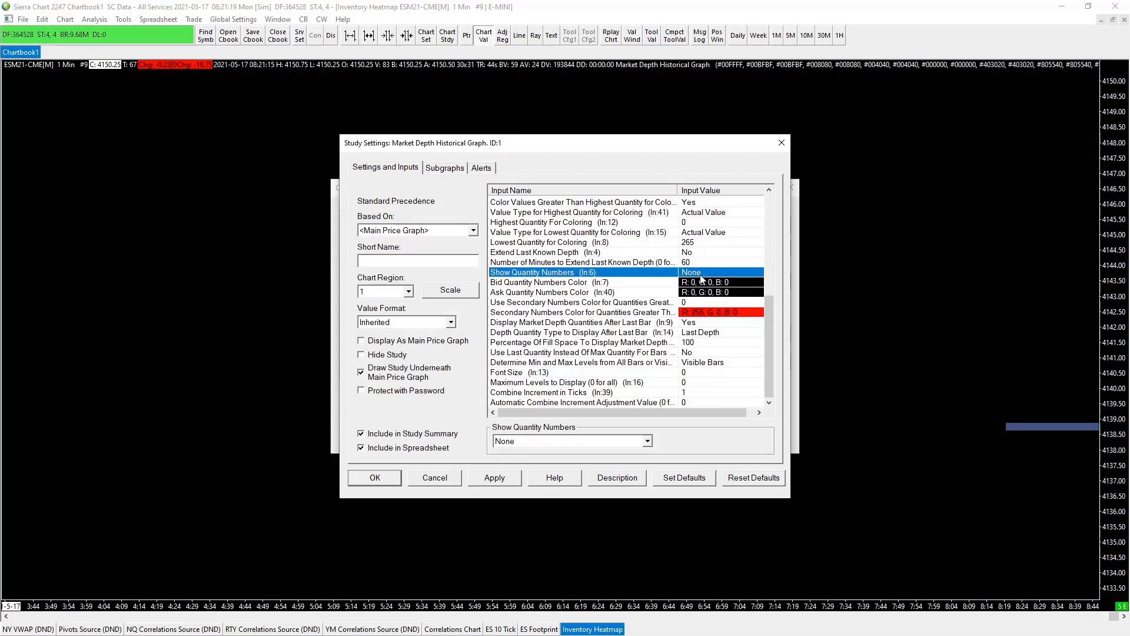
click(648, 441)
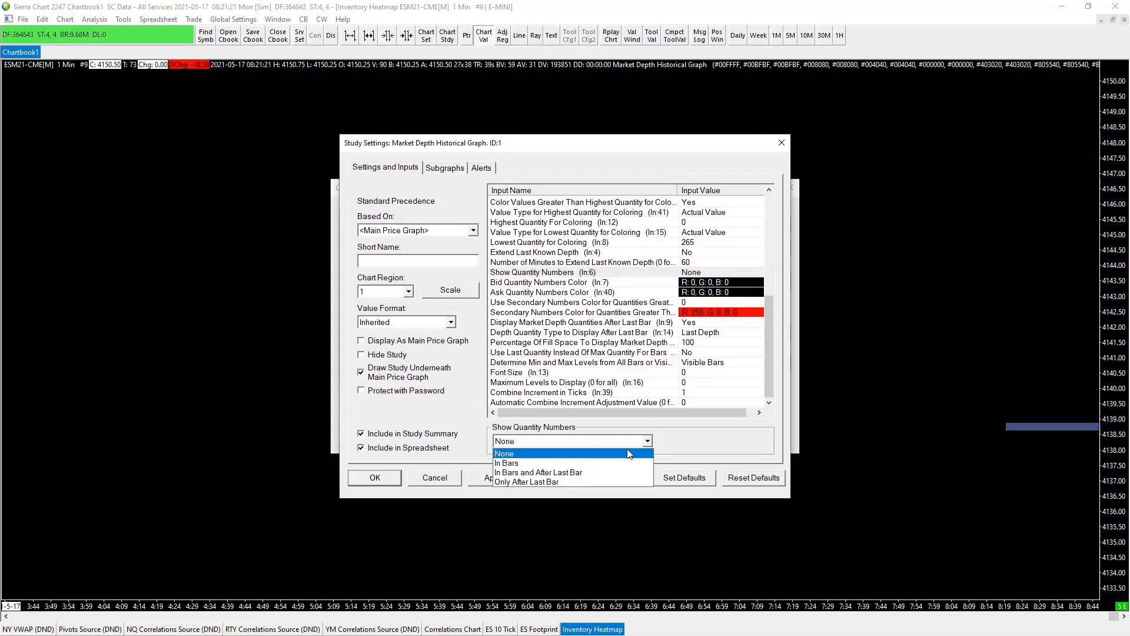
click(583, 475)
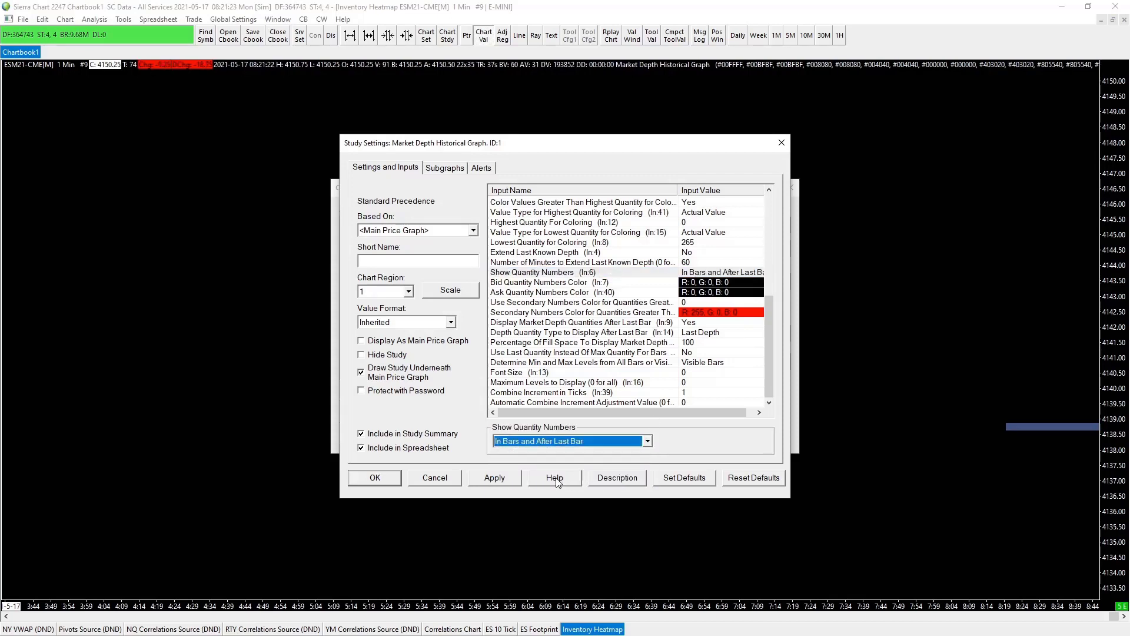
click(493, 479)
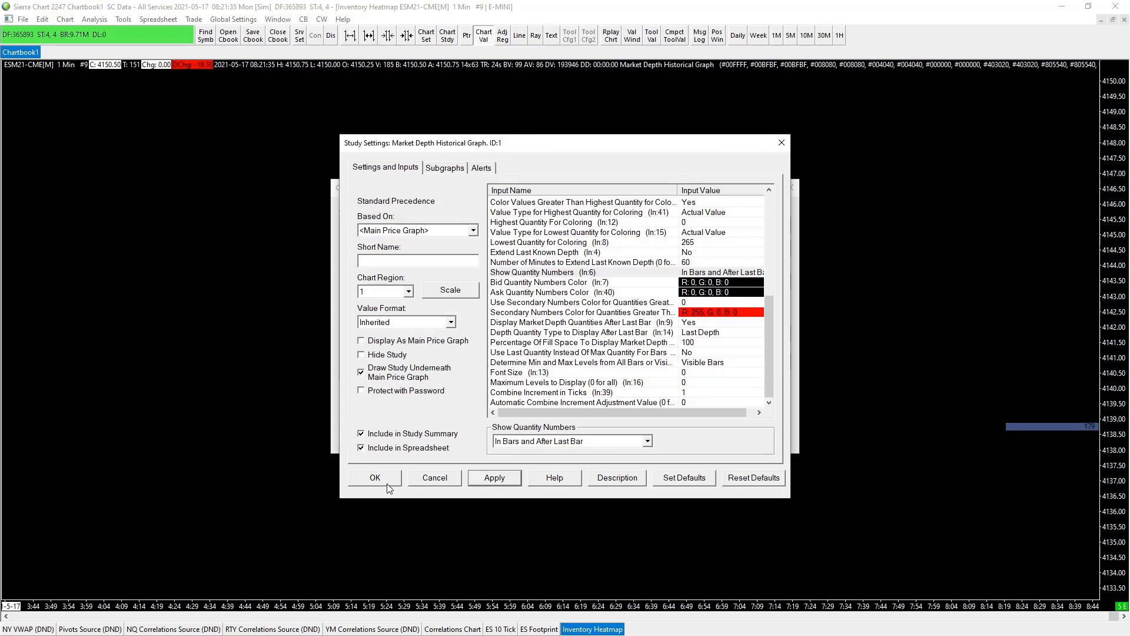
click(378, 477)
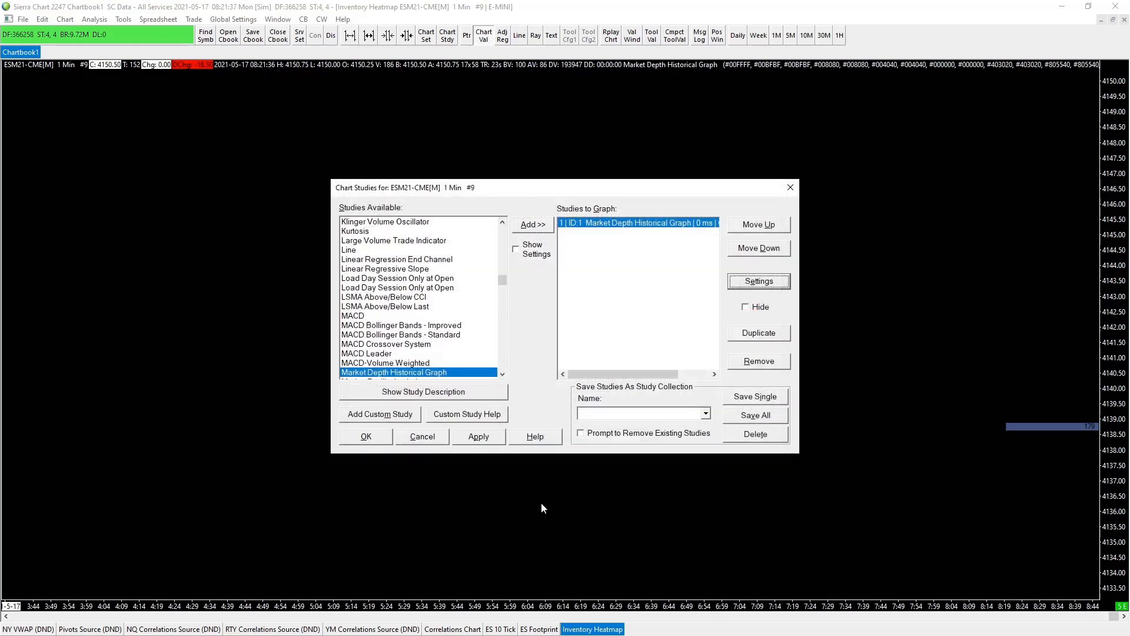
click(368, 437)
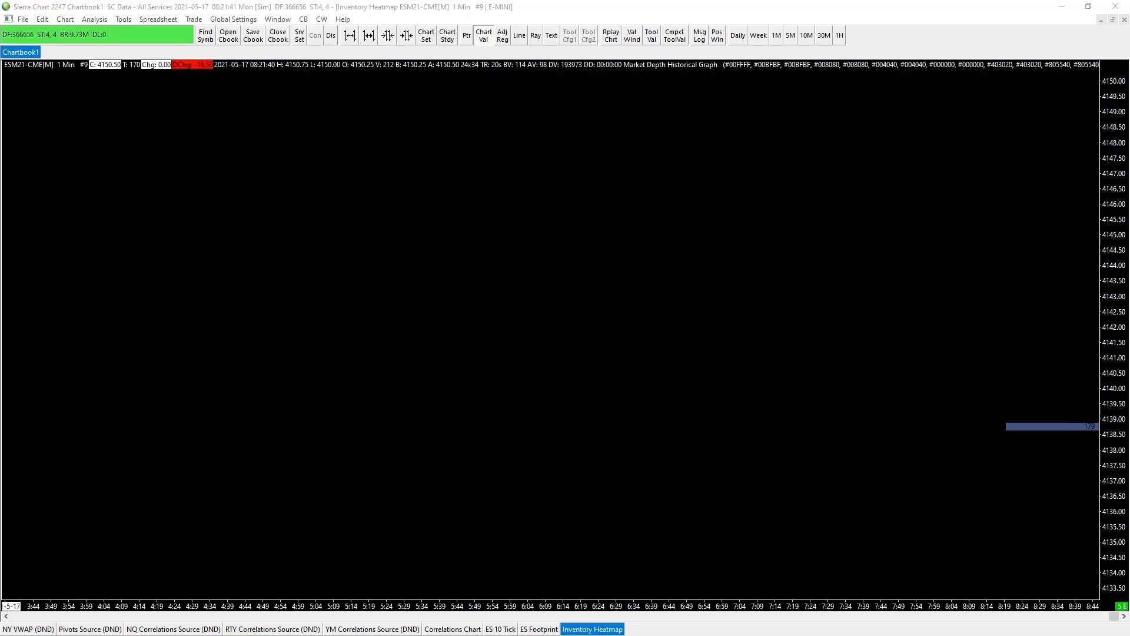
mouse_move(1085, 411)
mouse_down()
mouse_move(1099, 442)
mouse_move(1087, 408)
mouse_up()
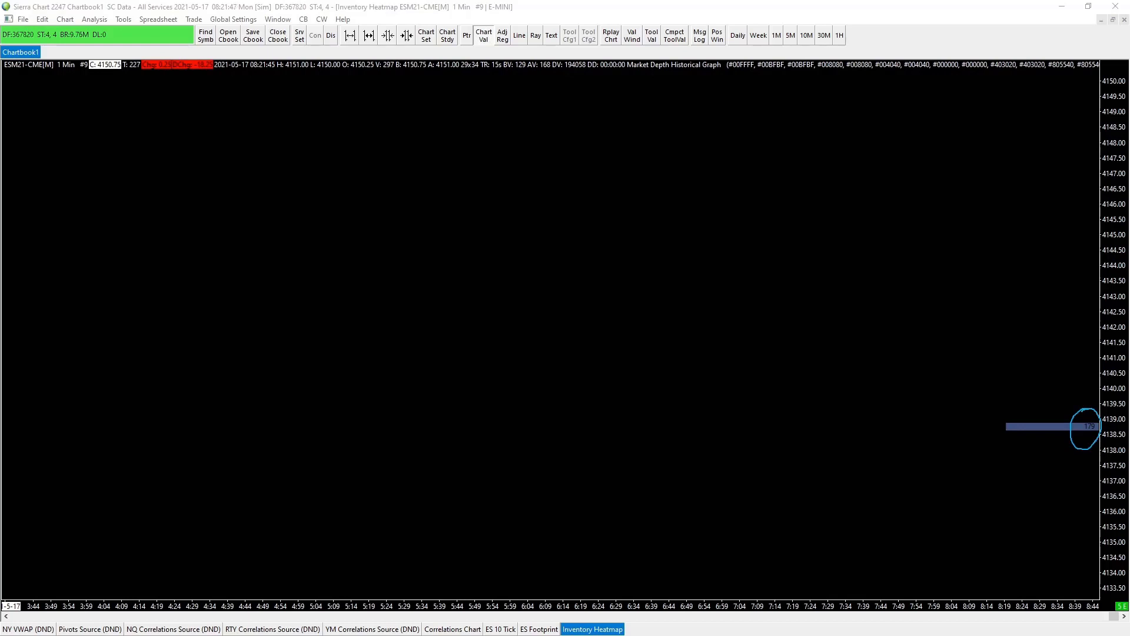
key(Escape)
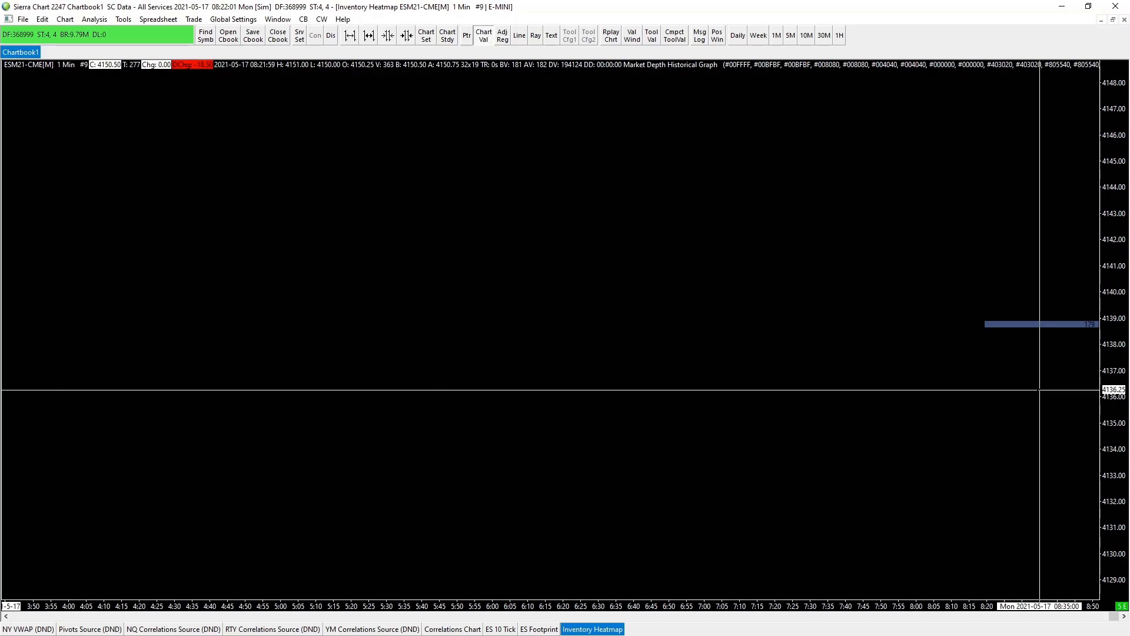
Change the heatmap's Lowest Quantity for Coloring to 189, apply, and close the study windows
key(F6)
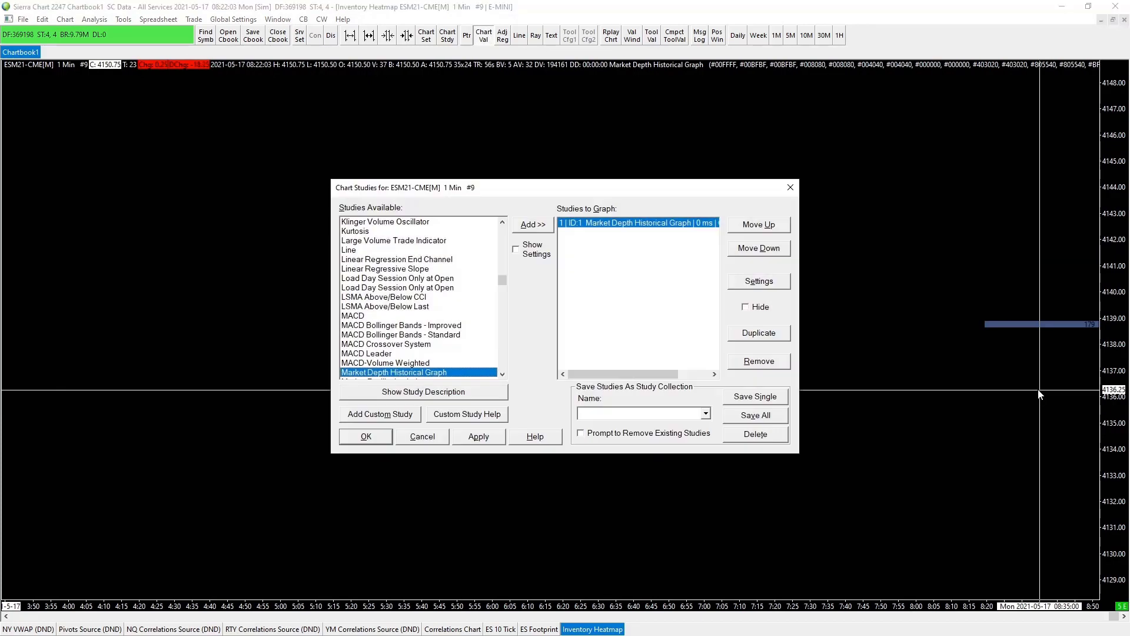
click(761, 285)
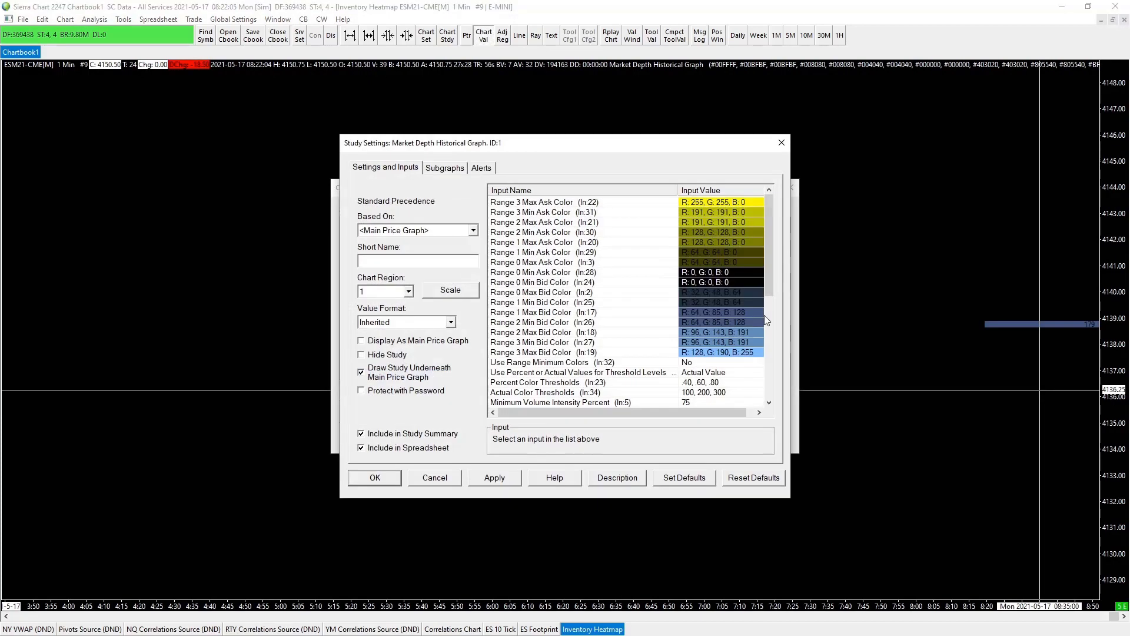
scroll(708, 370, down, 3)
click(706, 364)
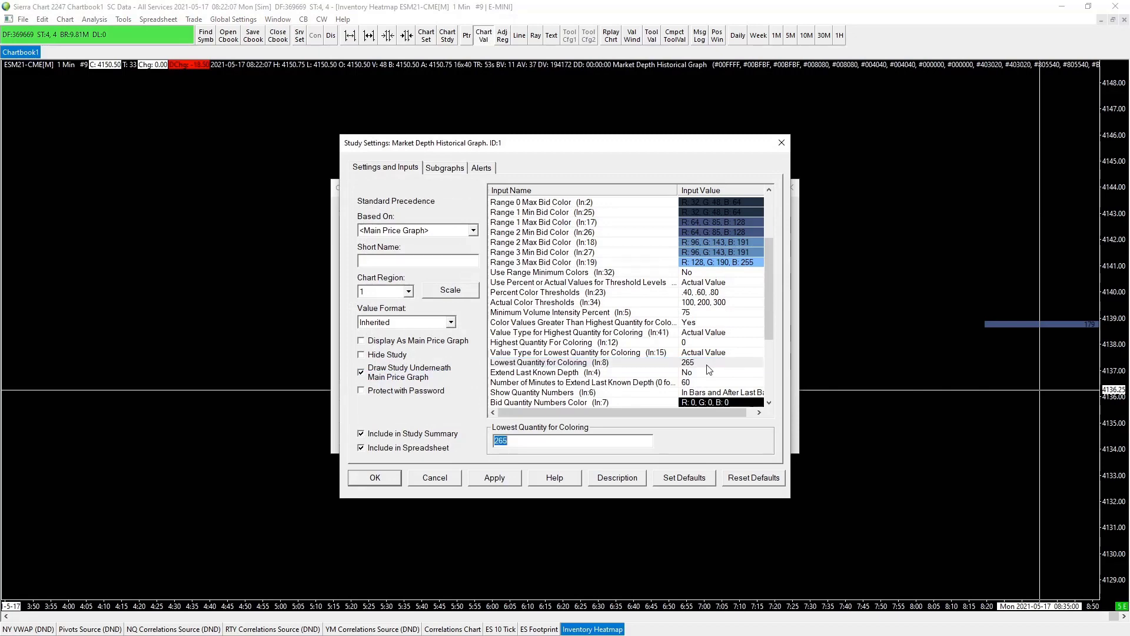
text(189)
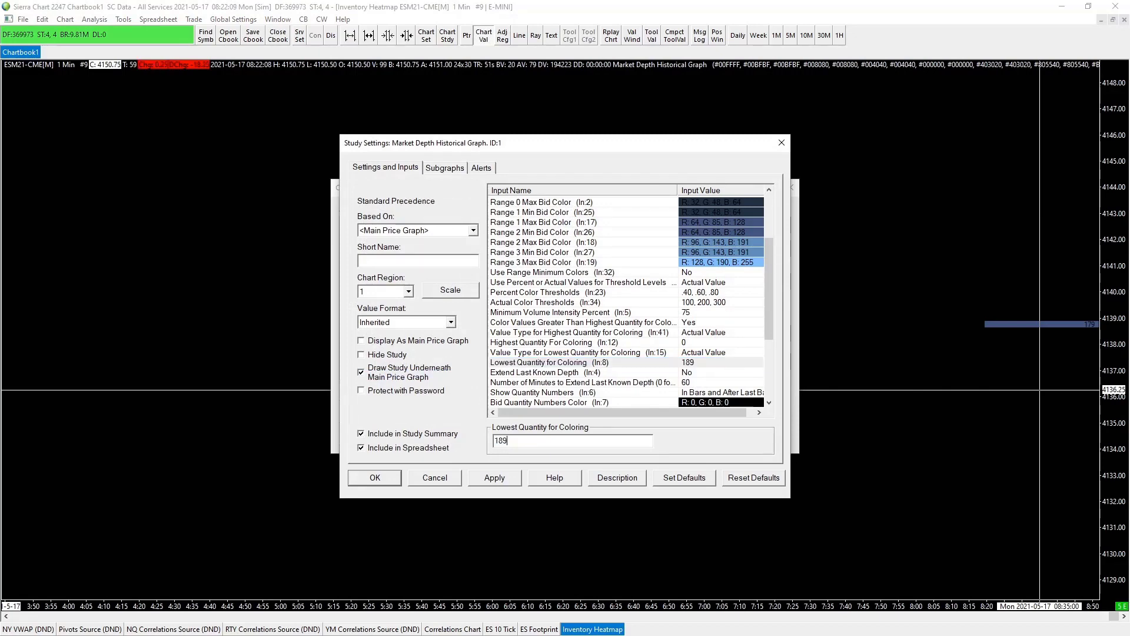
click(497, 477)
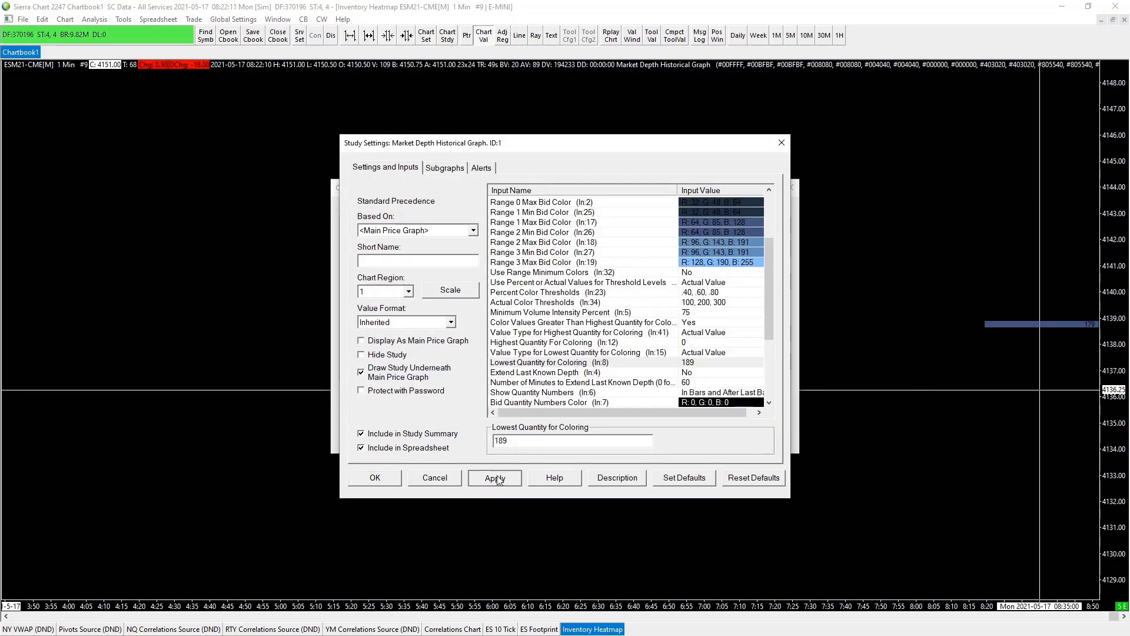
click(390, 479)
click(471, 438)
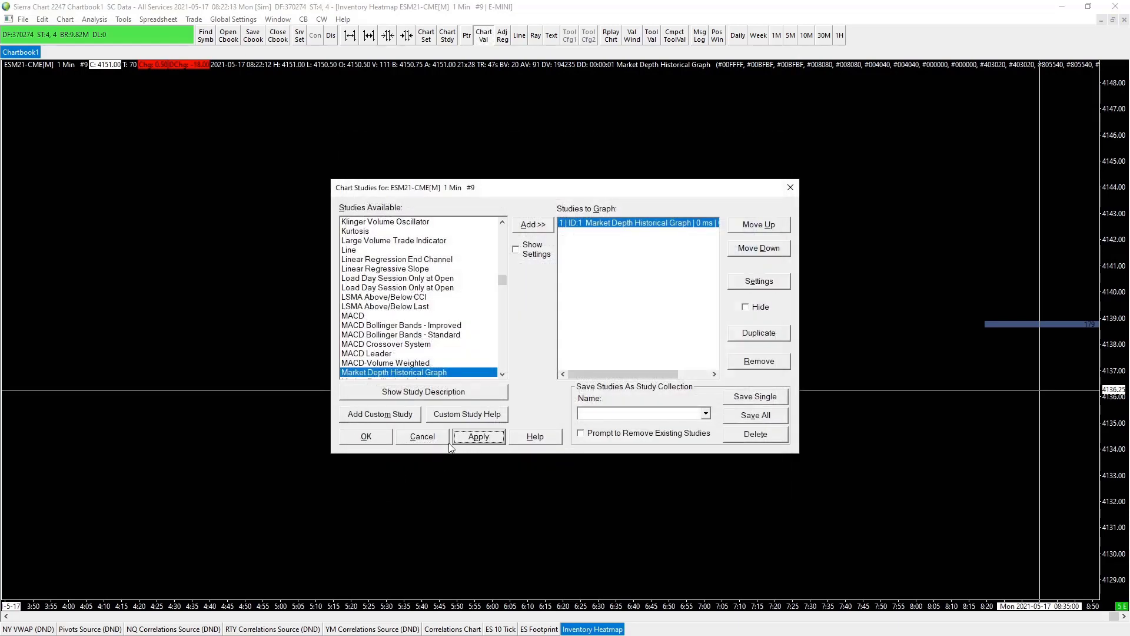
click(372, 438)
click(365, 436)
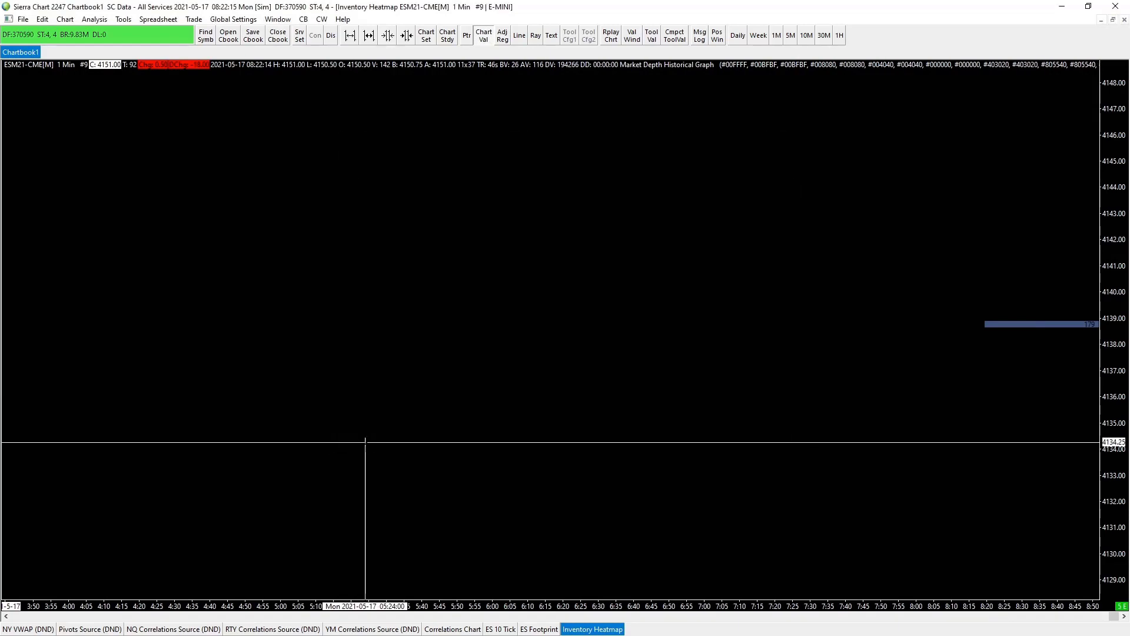
Stretch the right price scale downward so the heatmap shows half-point levels near 4139
drag(1106, 405, 1106, 441)
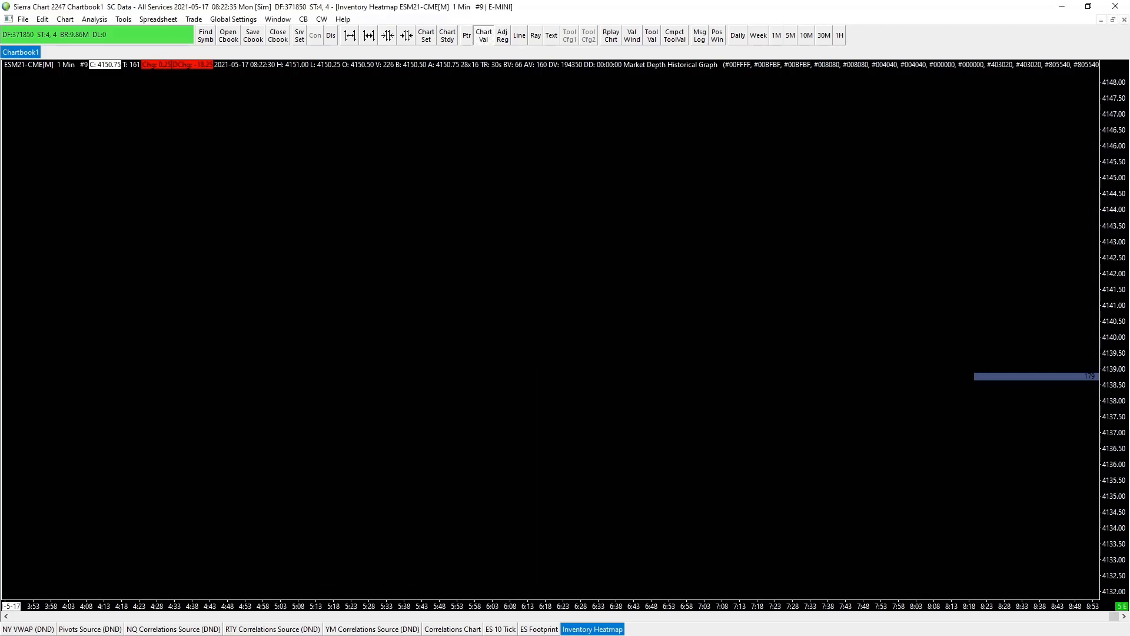
Add the Bid & Ask Prices study as study 2, below Market Depth Historical Graph
key(F6)
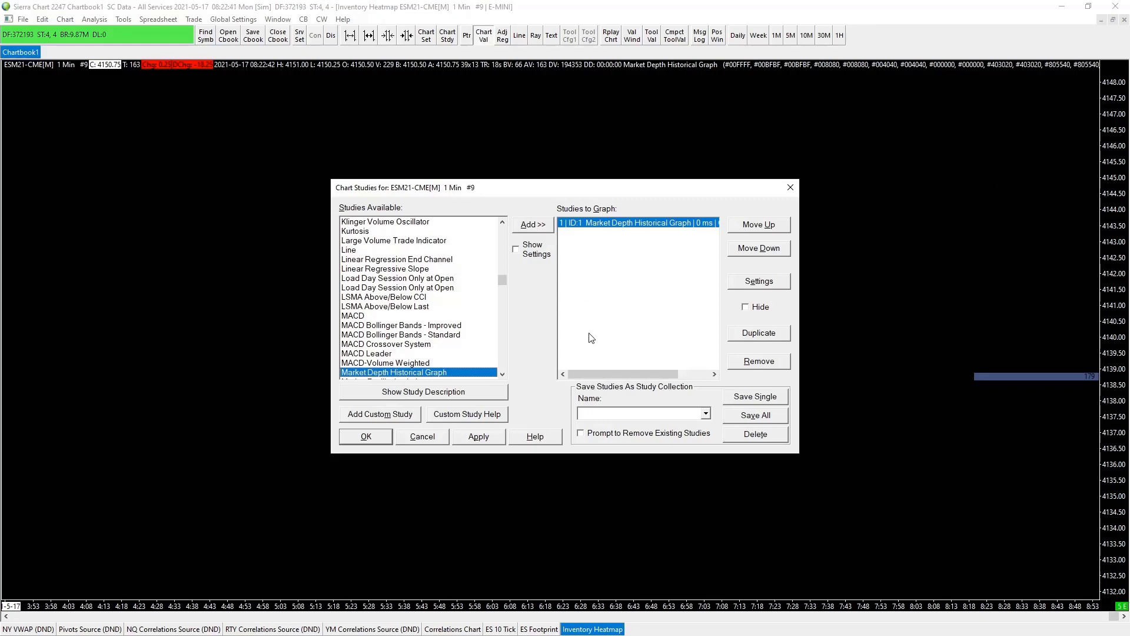
key(b)
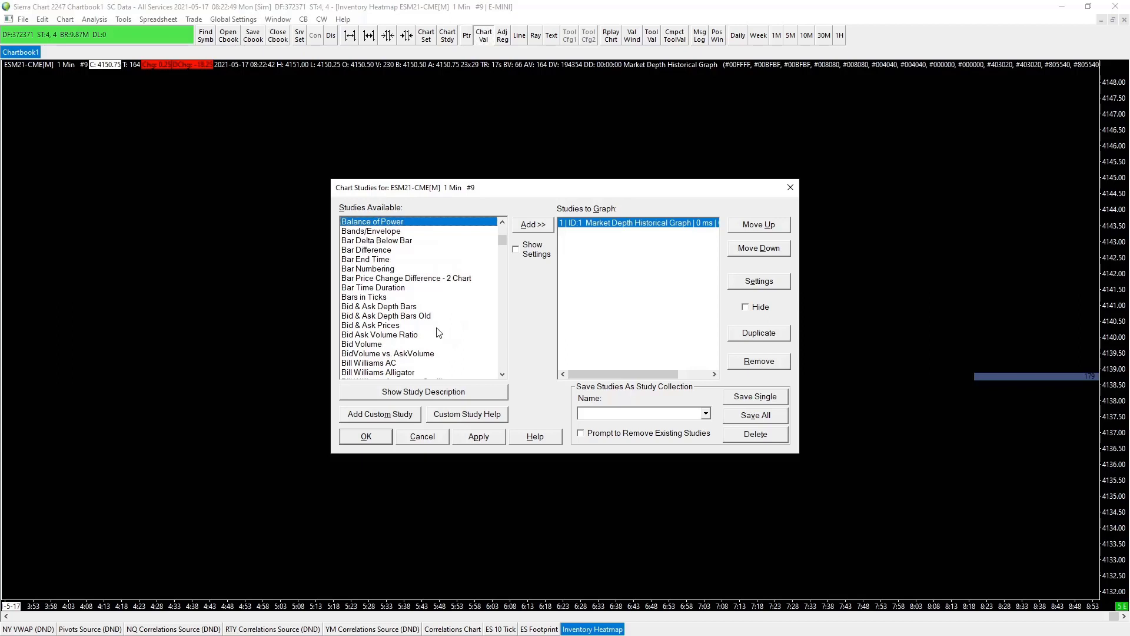
click(375, 326)
click(518, 229)
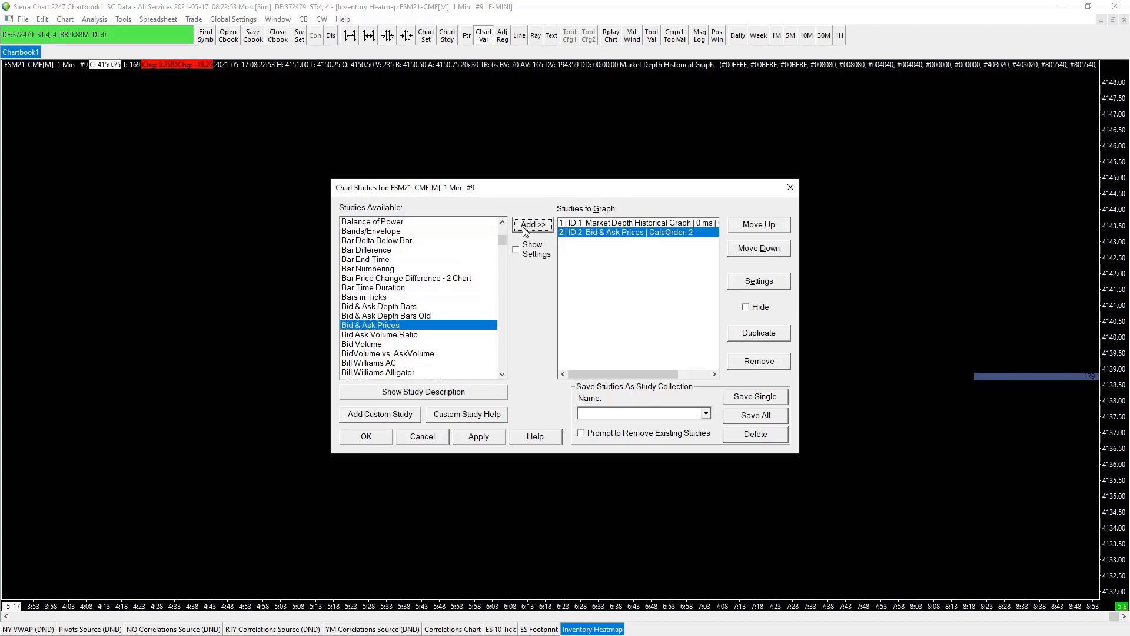
Open the Bid & Ask Prices subgraph settings and colour the Bid line blue
click(772, 285)
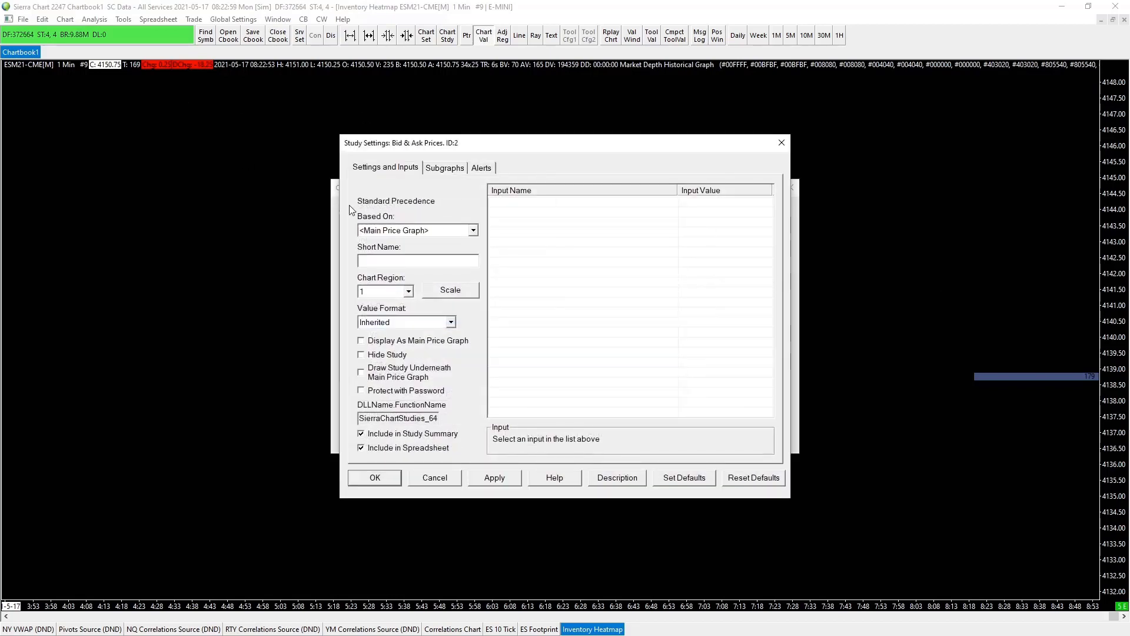
click(443, 172)
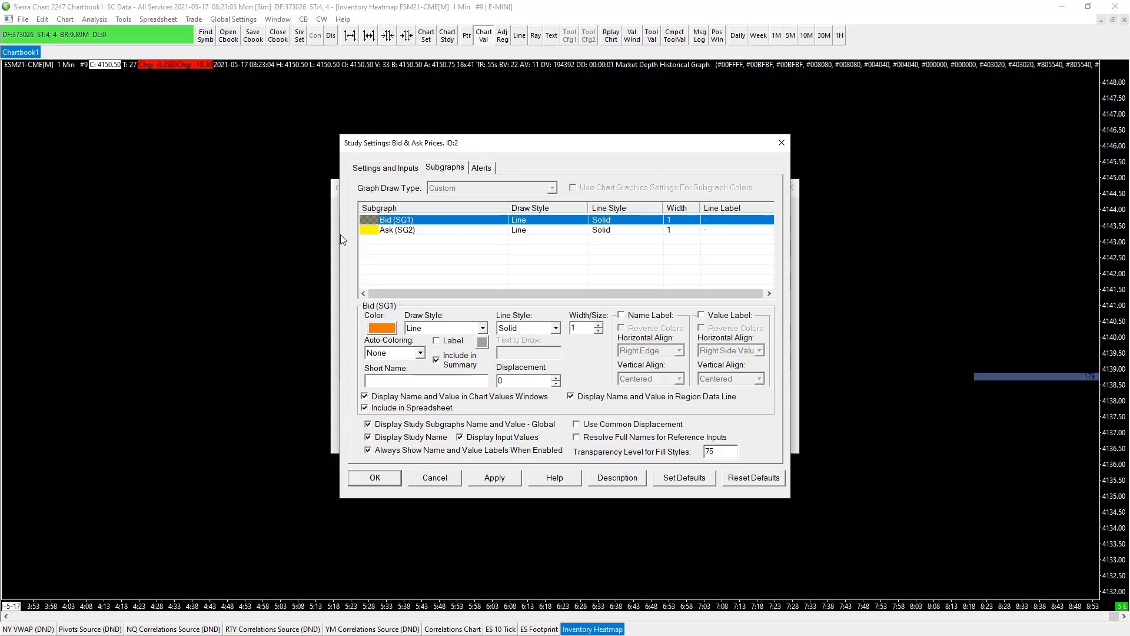
click(383, 328)
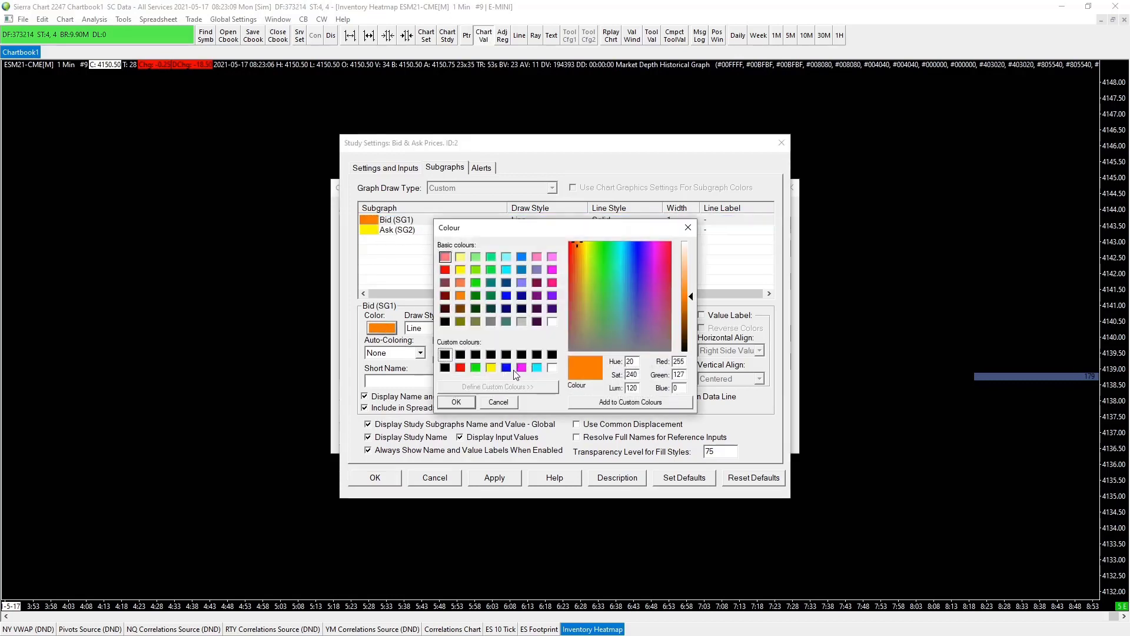
click(505, 368)
click(468, 402)
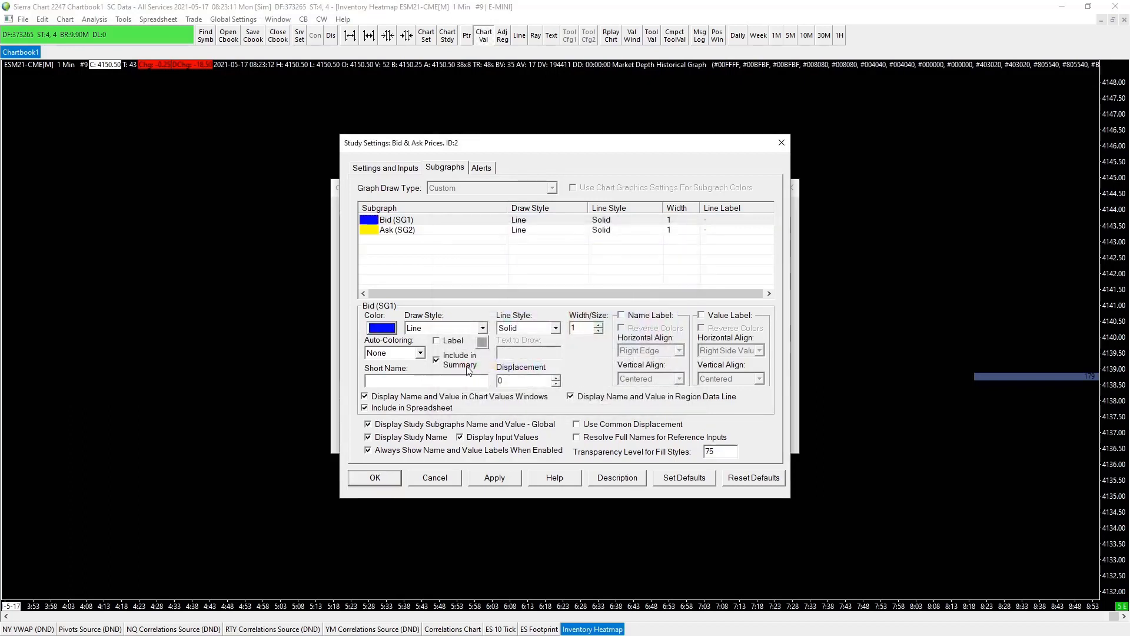
Draw the Bid line as Stair Step with name and value labels turned on
click(482, 327)
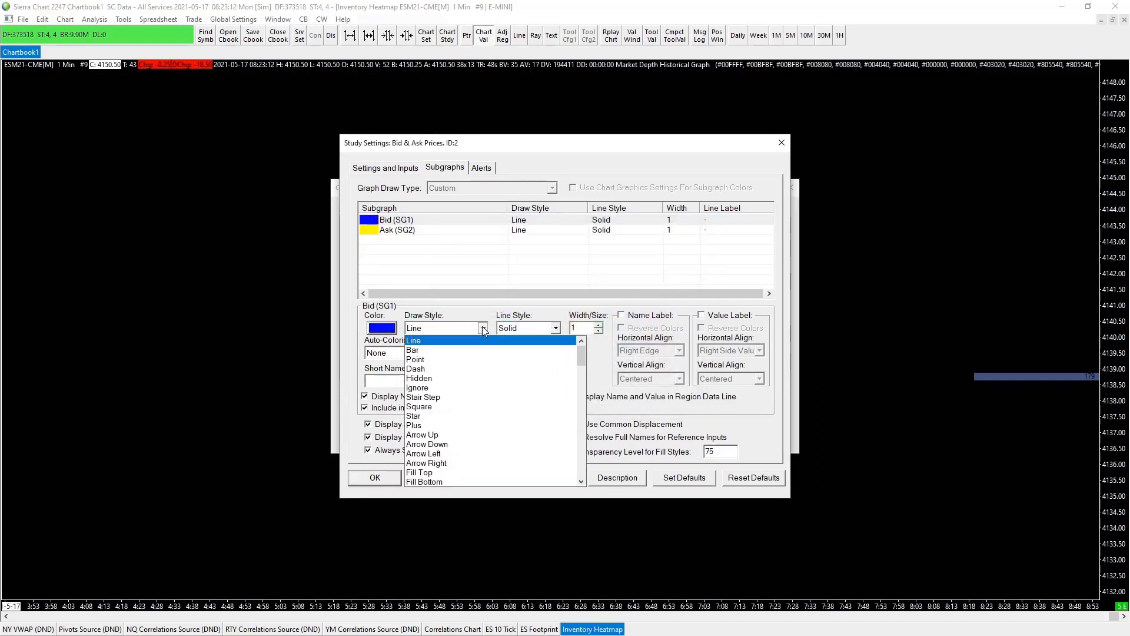
click(452, 389)
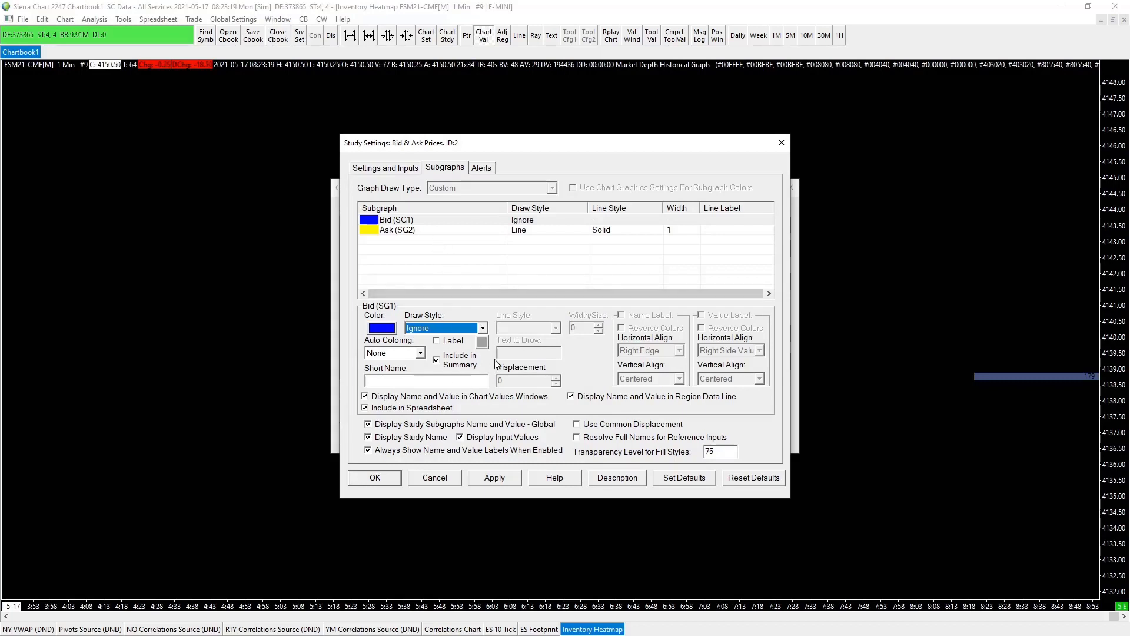
click(482, 328)
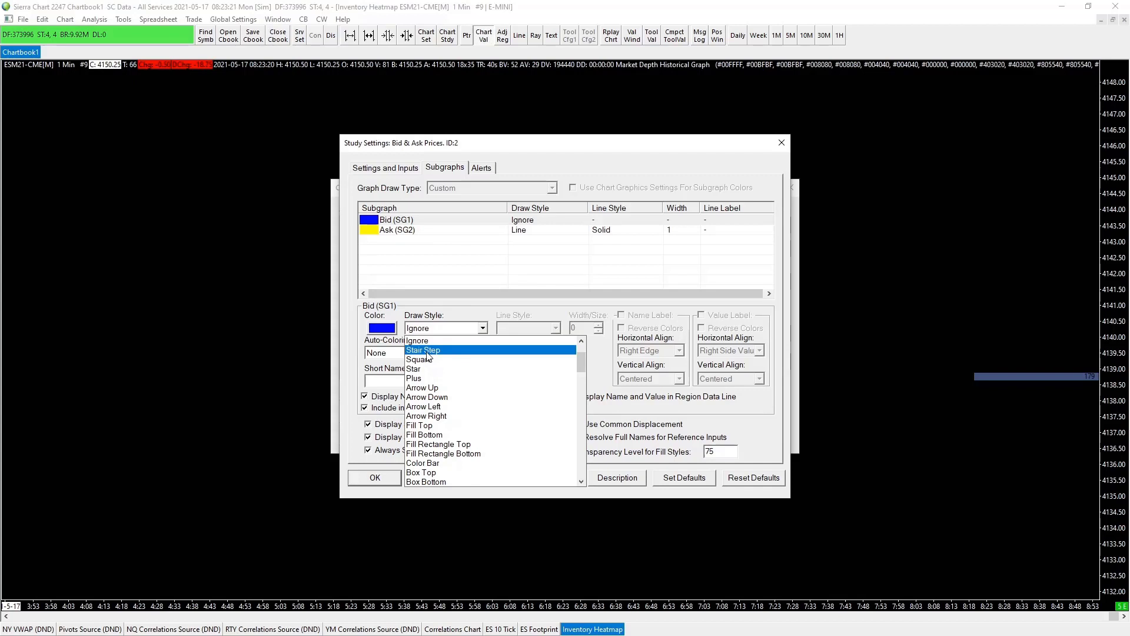
click(431, 356)
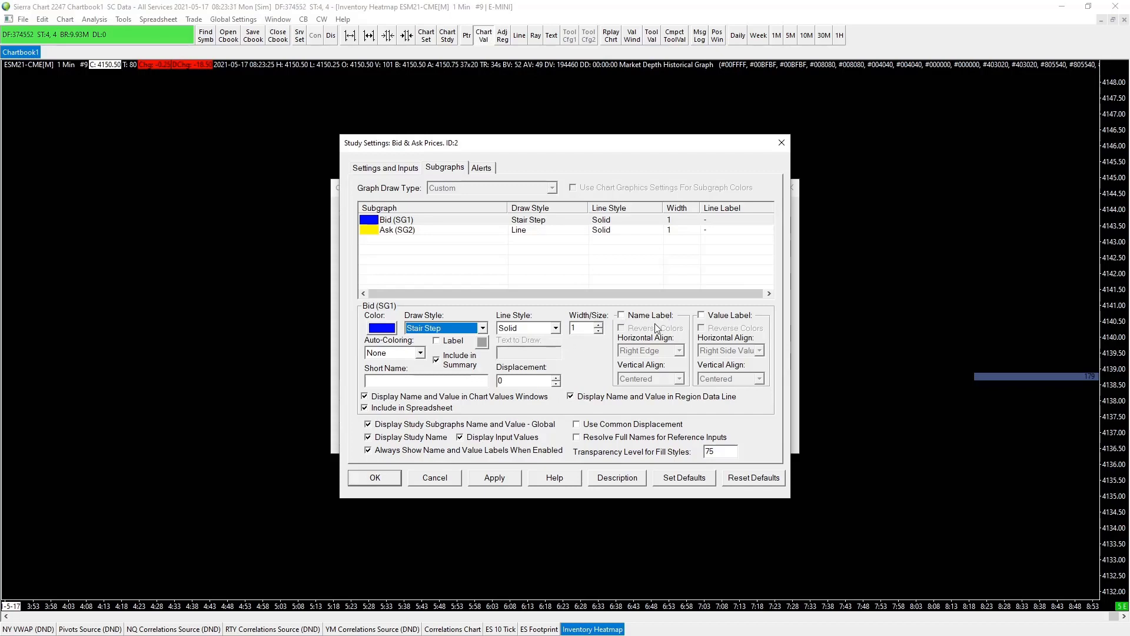
click(621, 316)
click(701, 316)
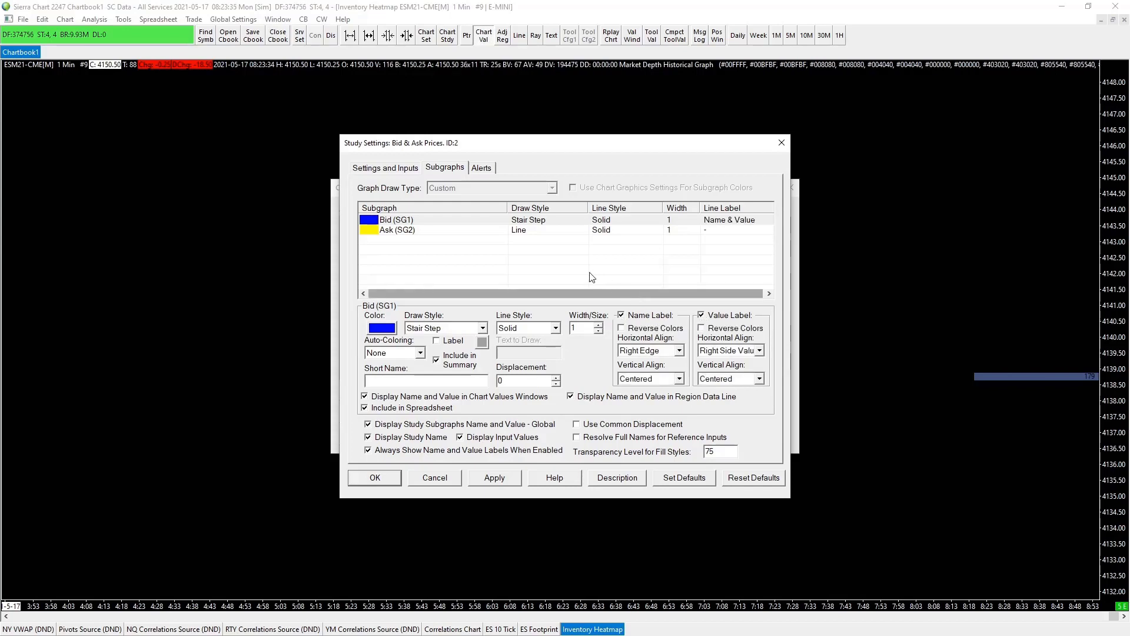
click(388, 232)
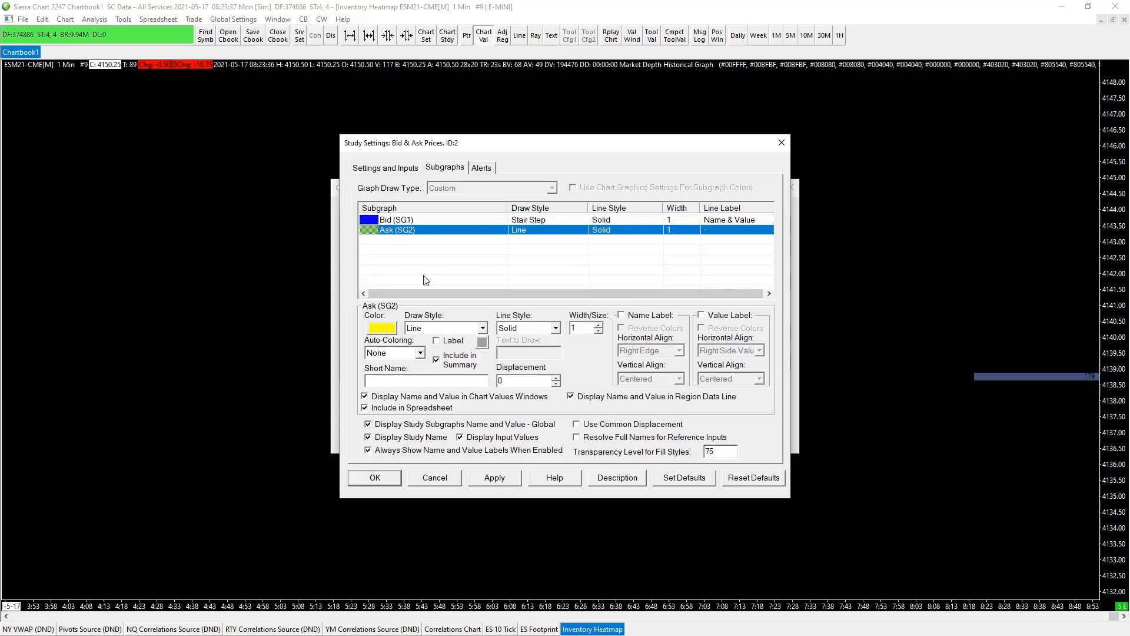
Draw the Ask line as Stair Step with name and value labels, then apply and confirm
click(482, 330)
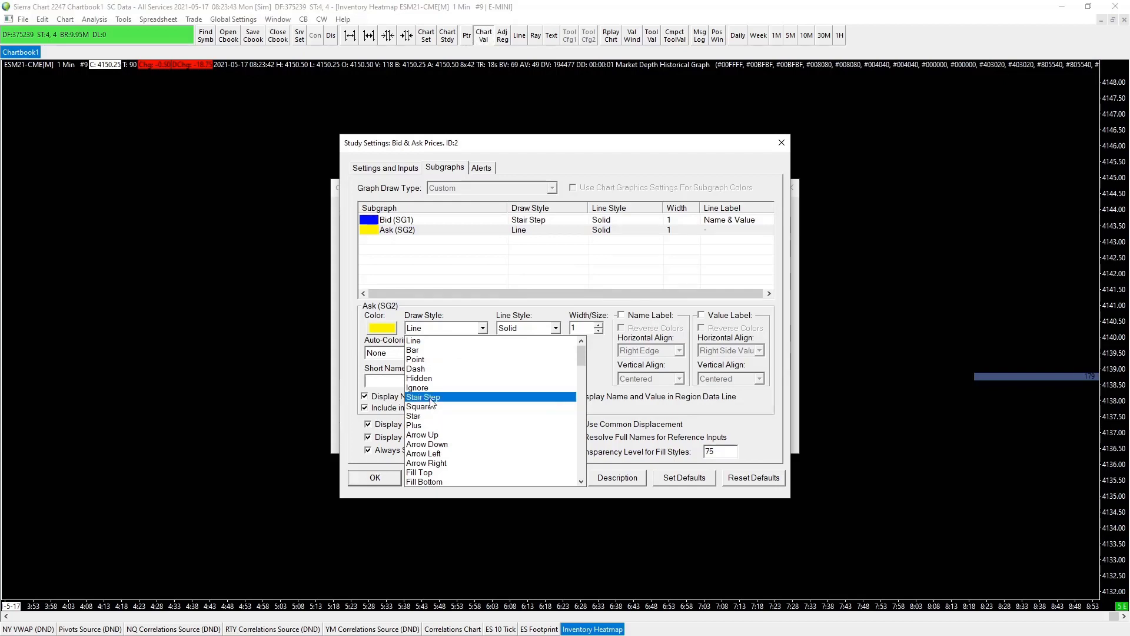
click(423, 397)
click(629, 319)
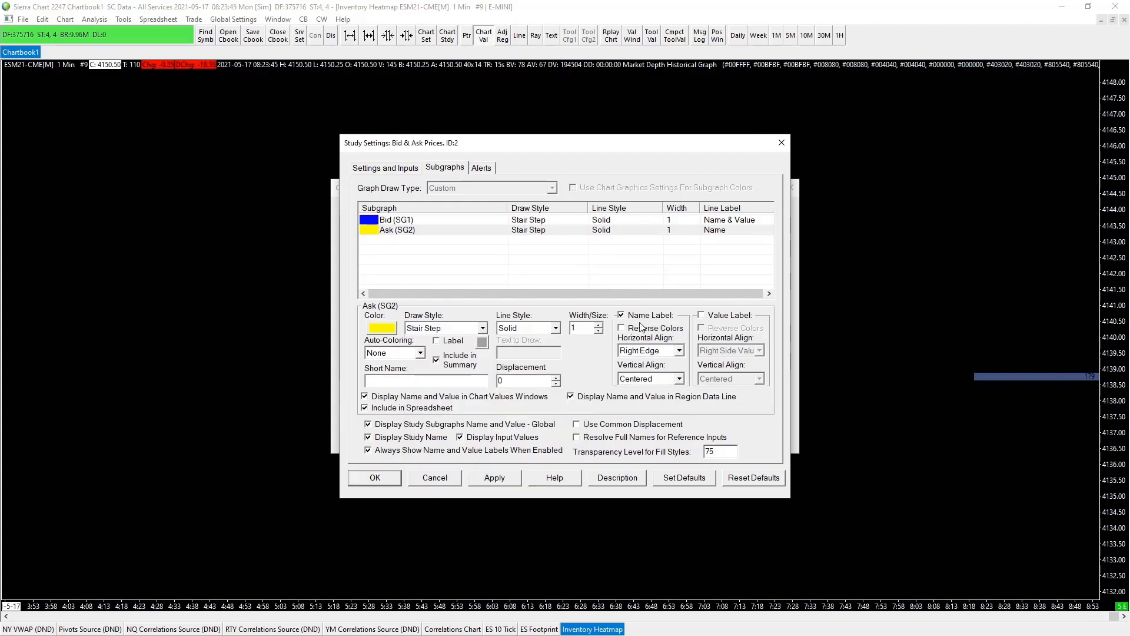
click(702, 317)
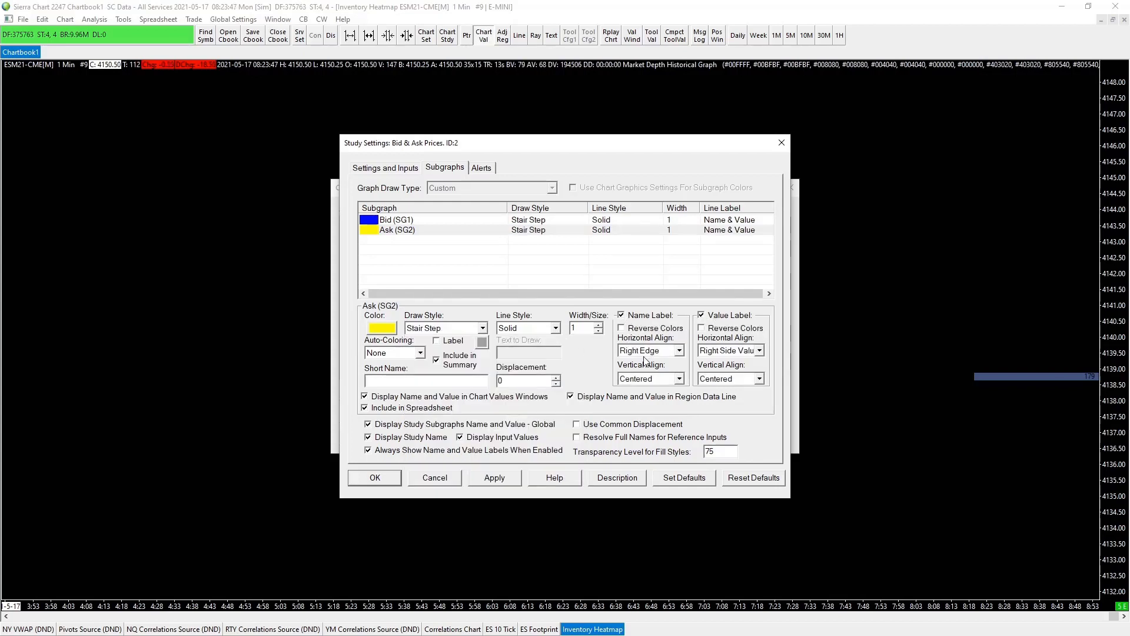
click(496, 478)
click(503, 479)
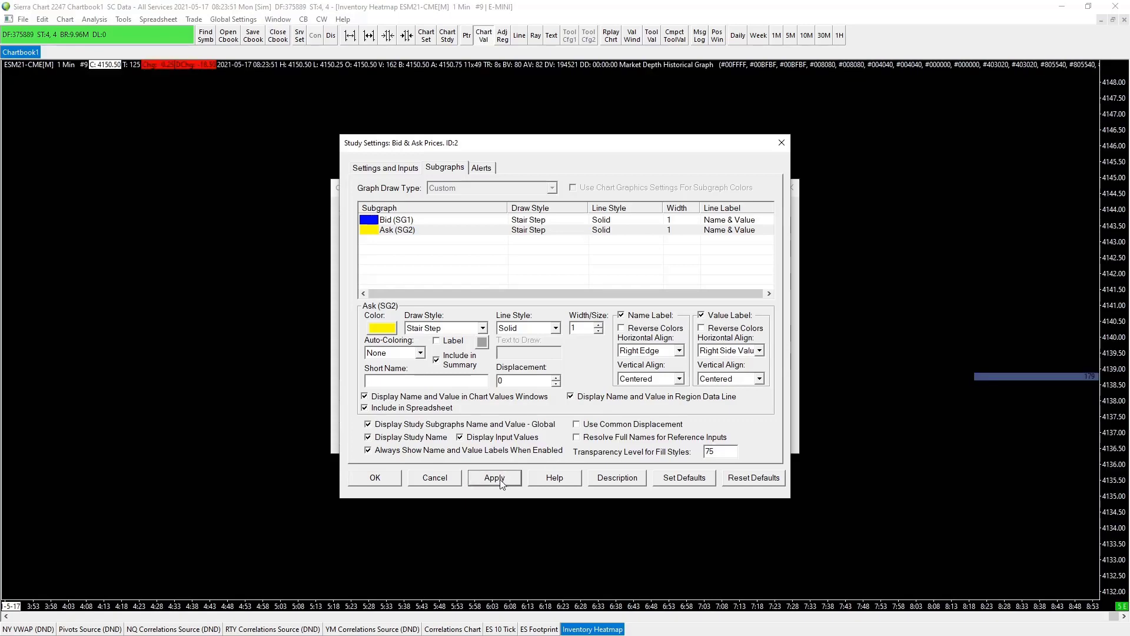
click(373, 478)
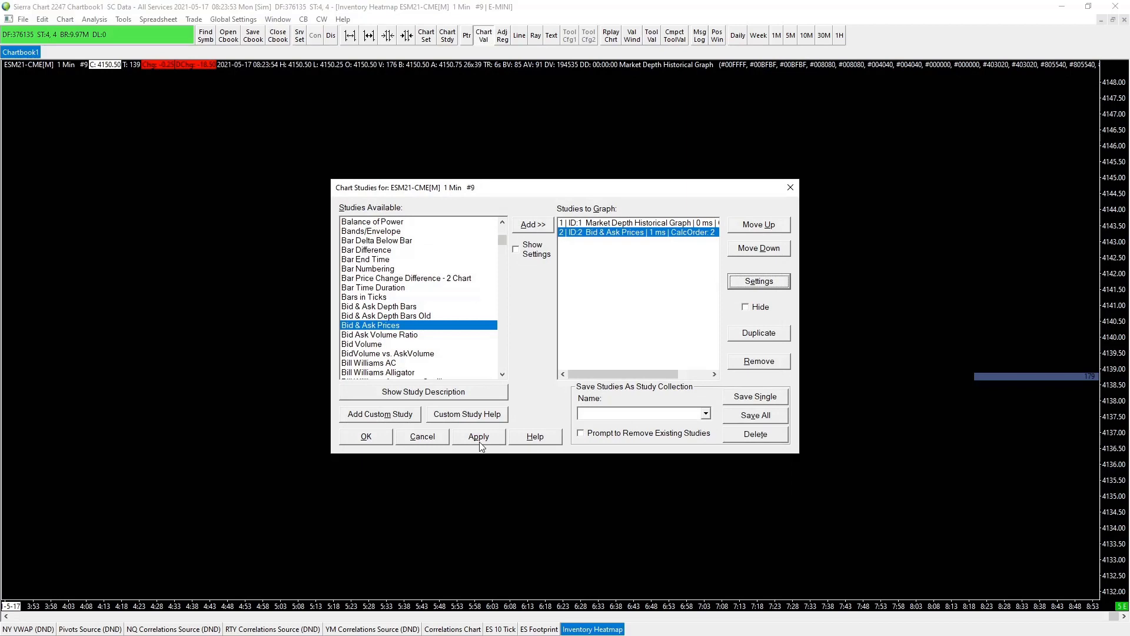
Apply the studies so Ask and Bid labels appear near 4150.50 and 4150.25, then reopen Chart Studies
click(345, 437)
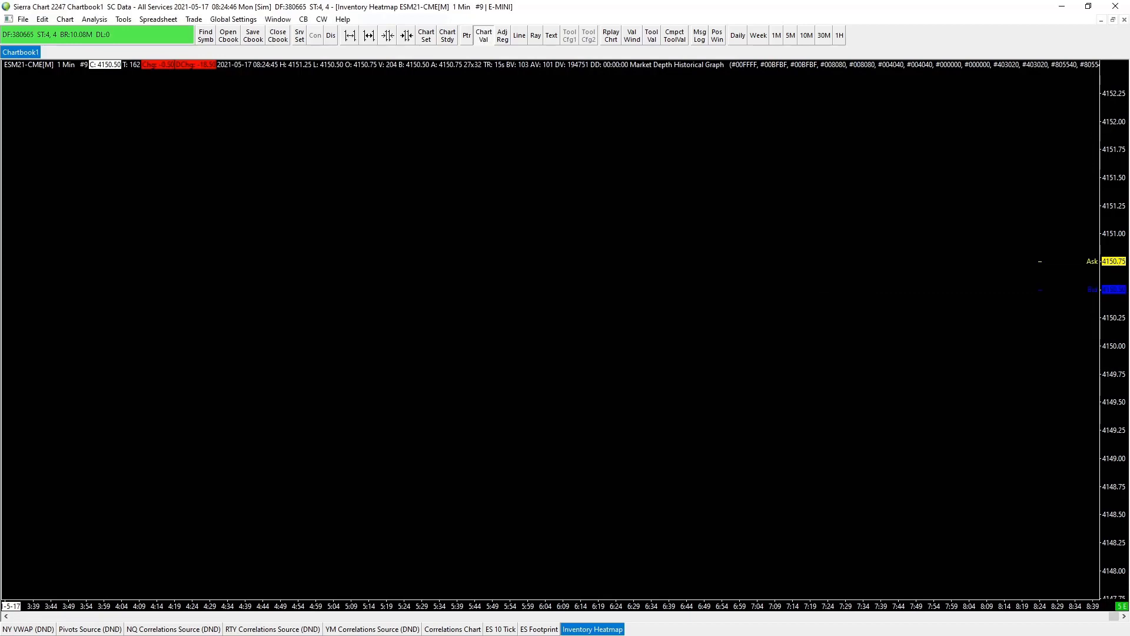
key(F6)
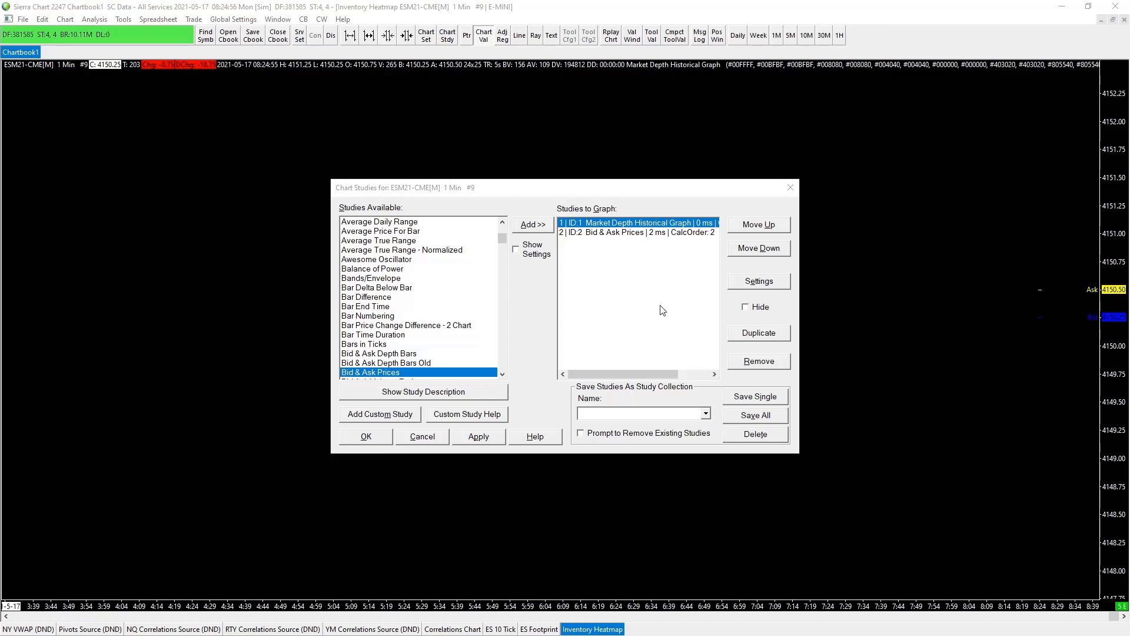
Add the Large Volume Trade Indicator as study 3 and open its settings
click(647, 313)
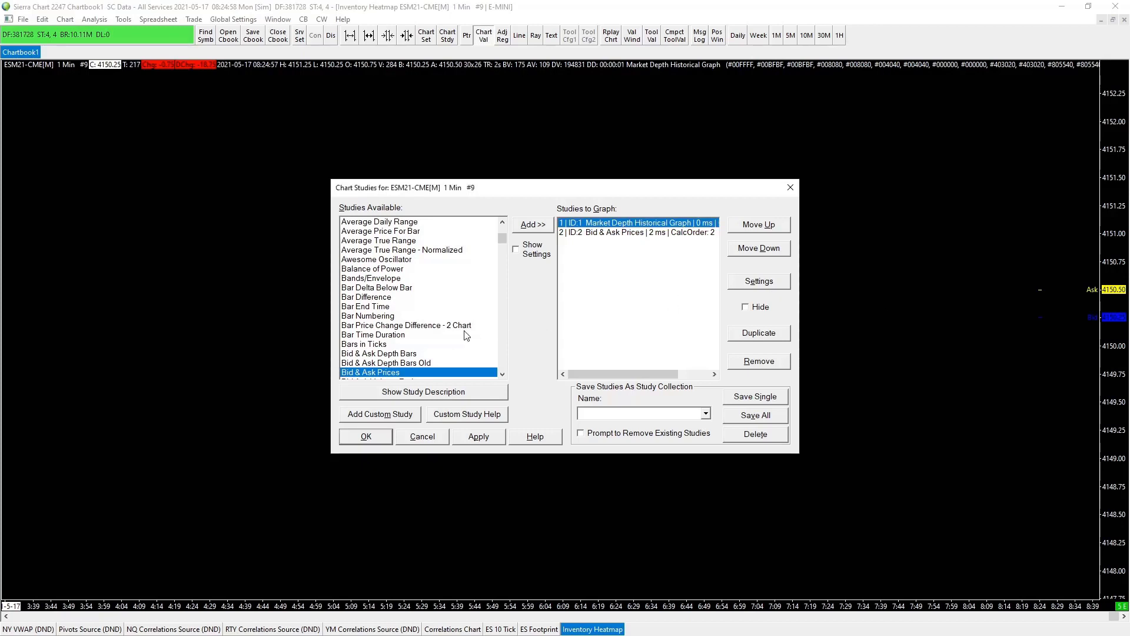
click(398, 354)
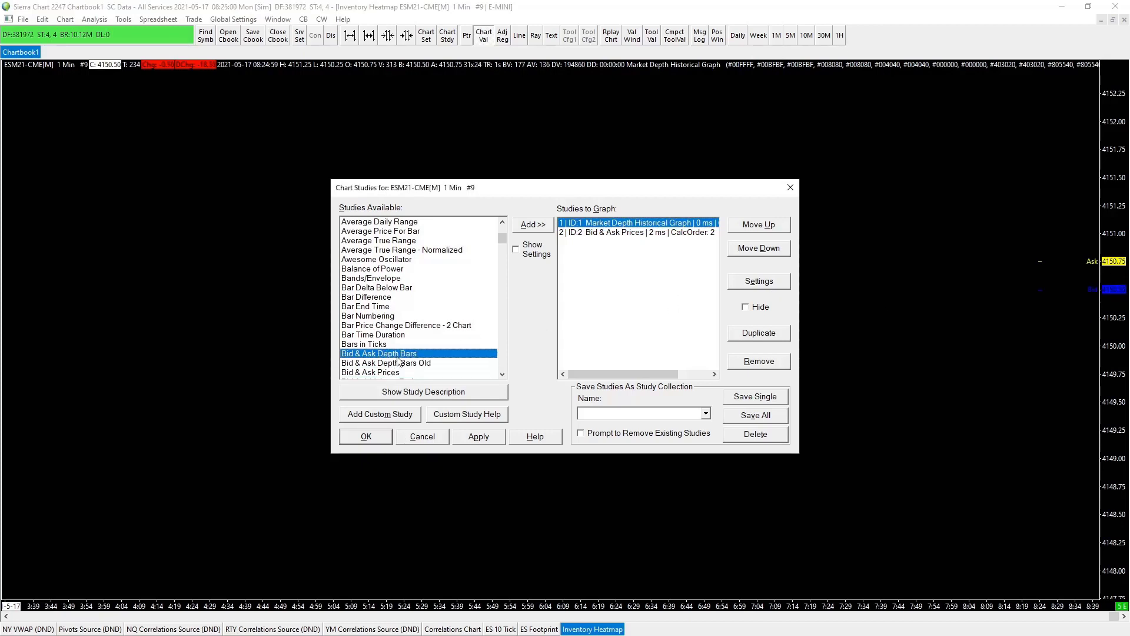
key(l)
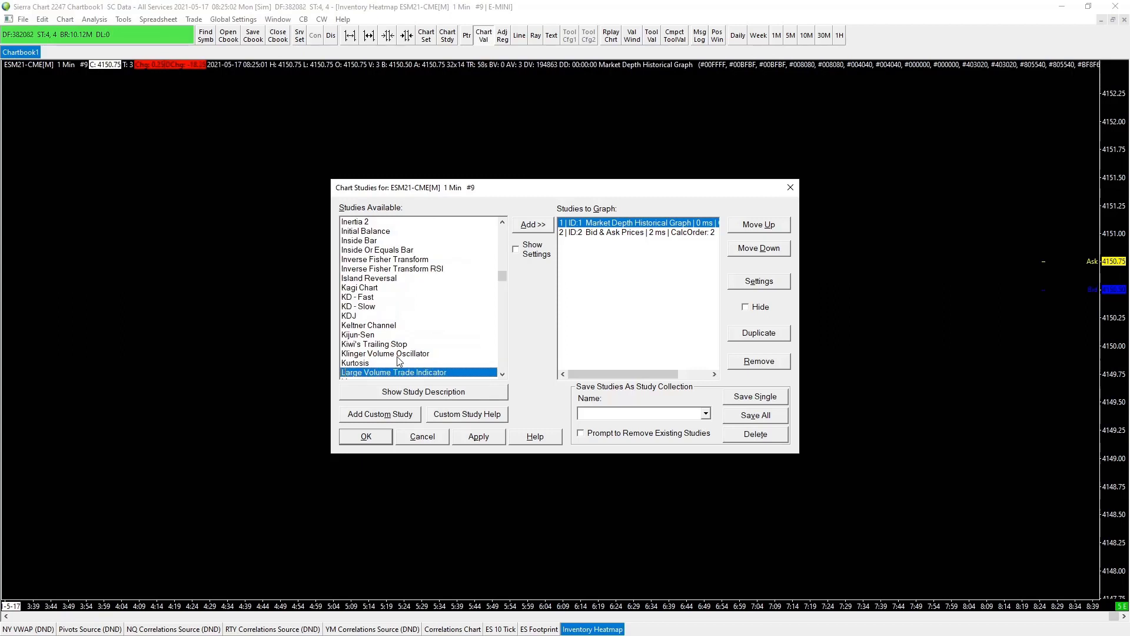
scroll(384, 331, down, 2)
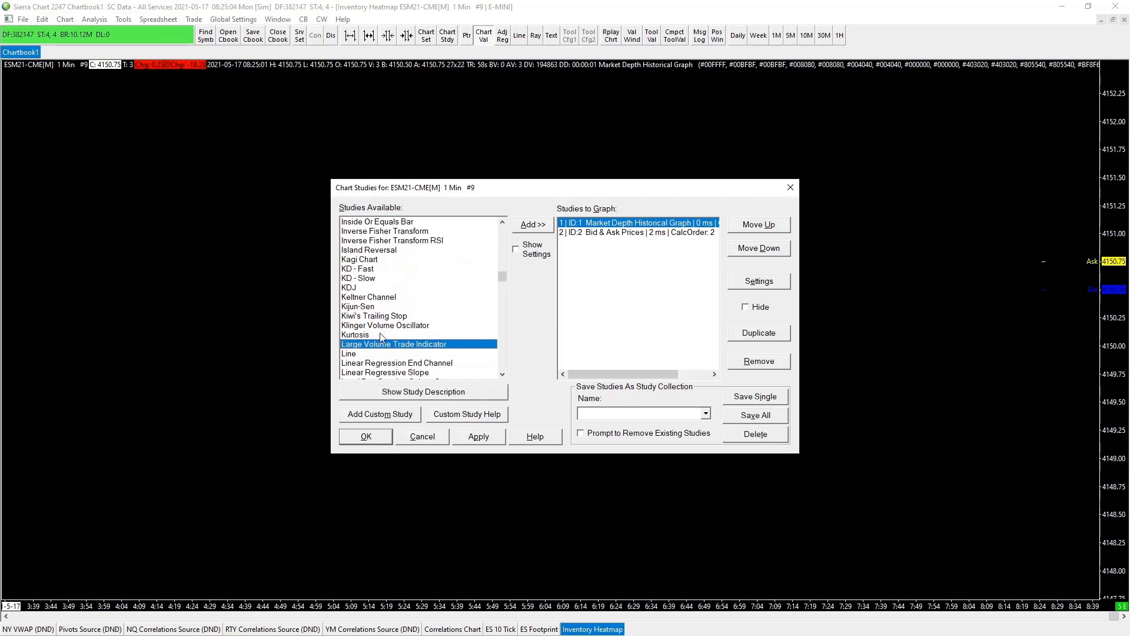
click(534, 226)
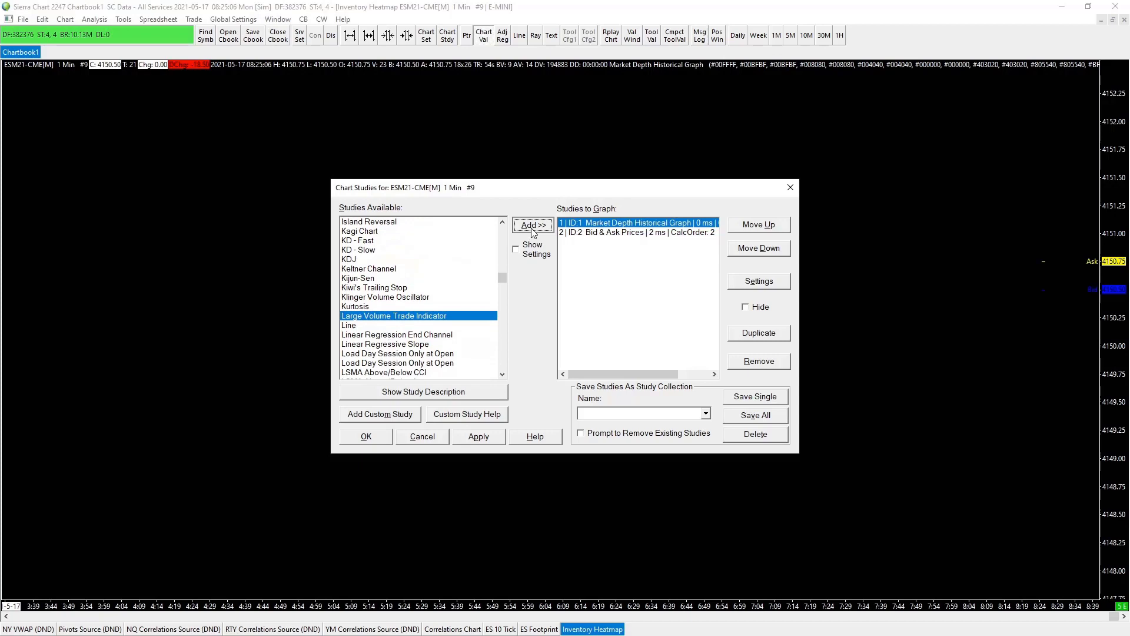
click(756, 285)
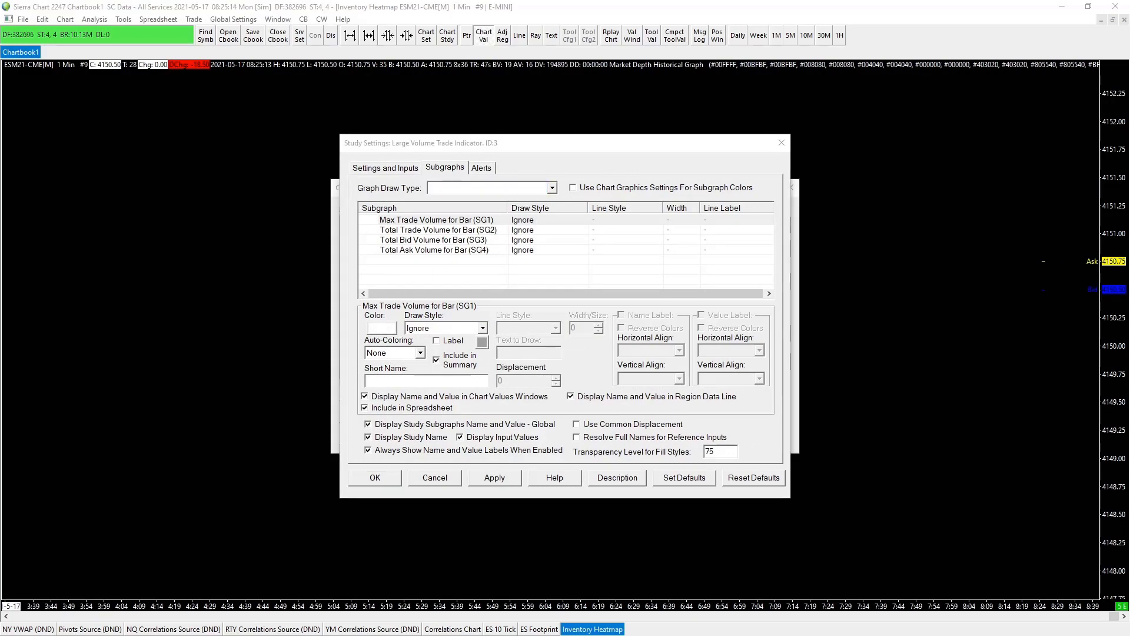
Set Volume Threshold to 89 and Draw Mode to Based on Entire Bar Total Ask Bid Above Threshold - Difference
click(380, 169)
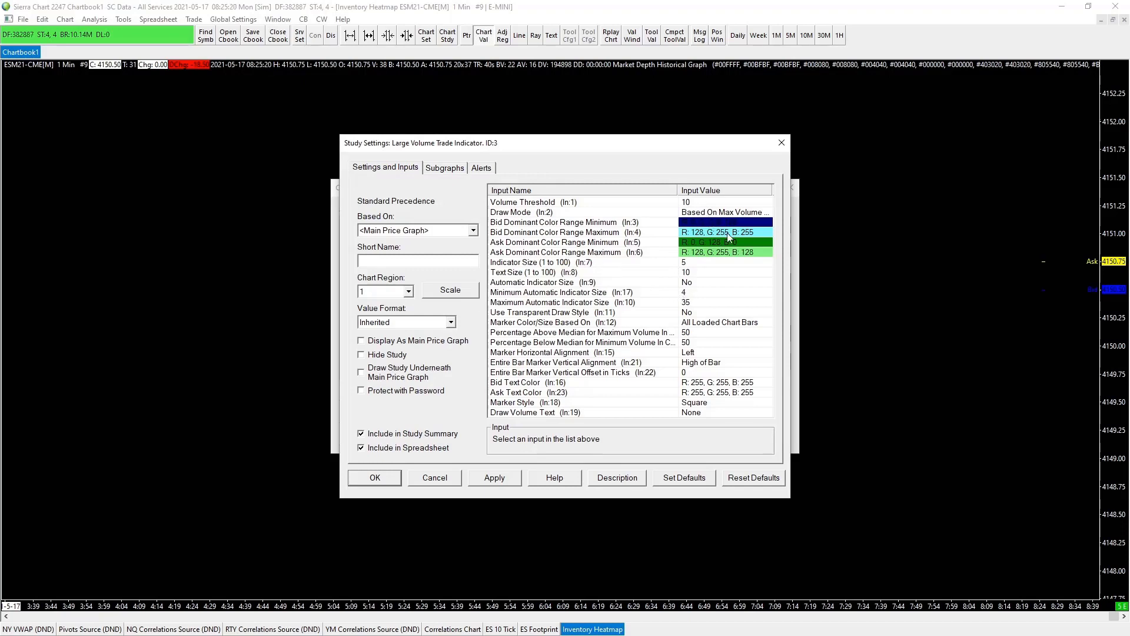
click(701, 203)
key(Tab)
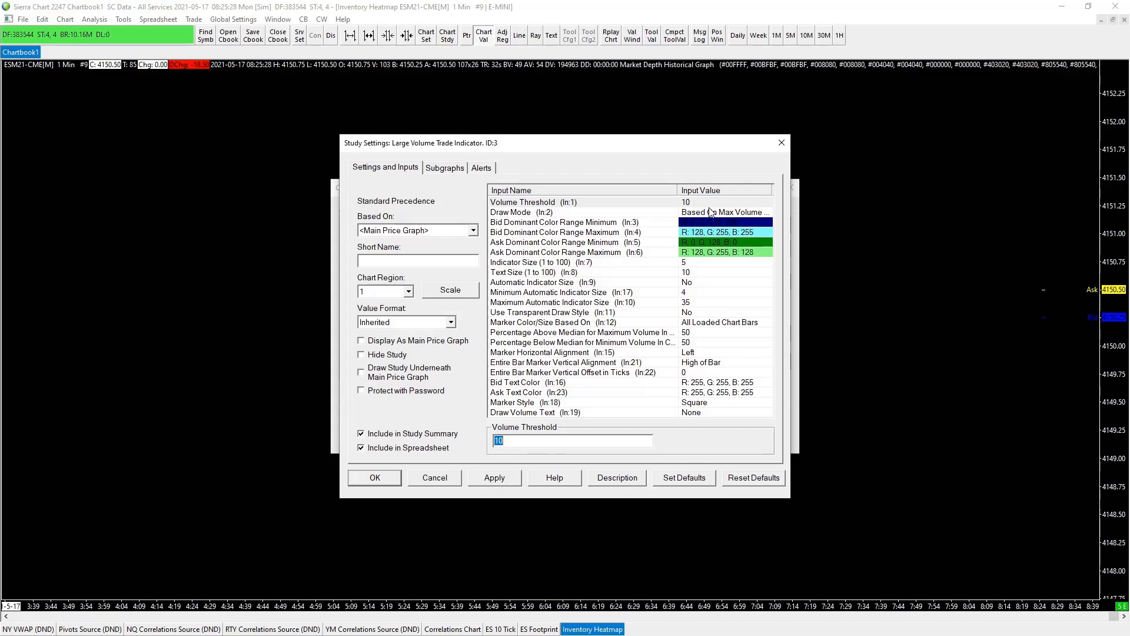
text(89)
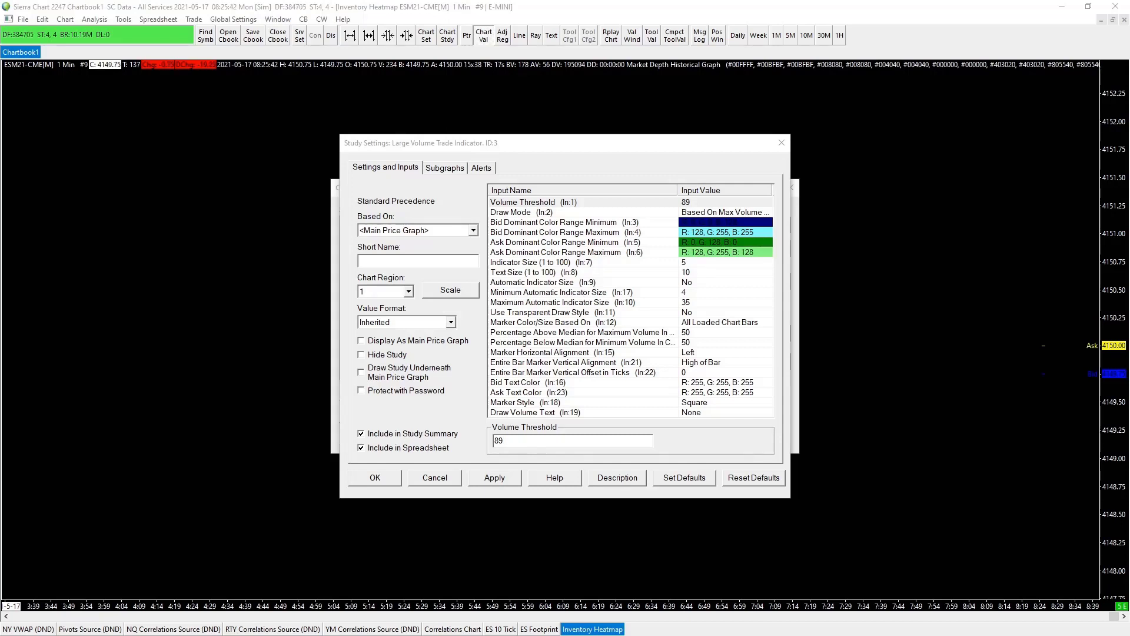
click(726, 213)
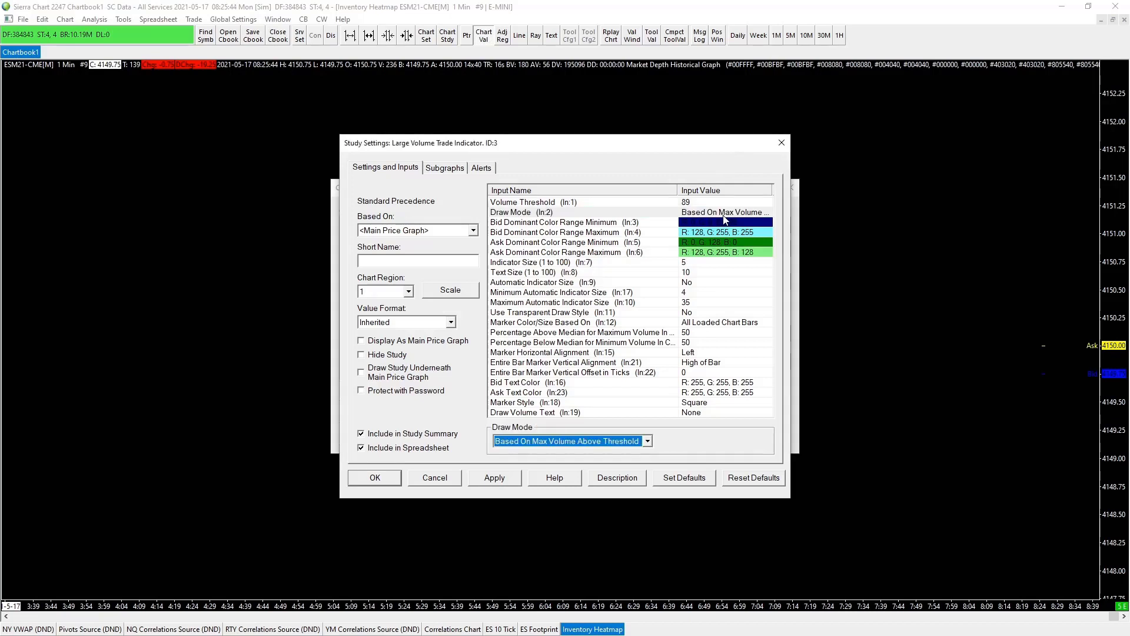
click(647, 441)
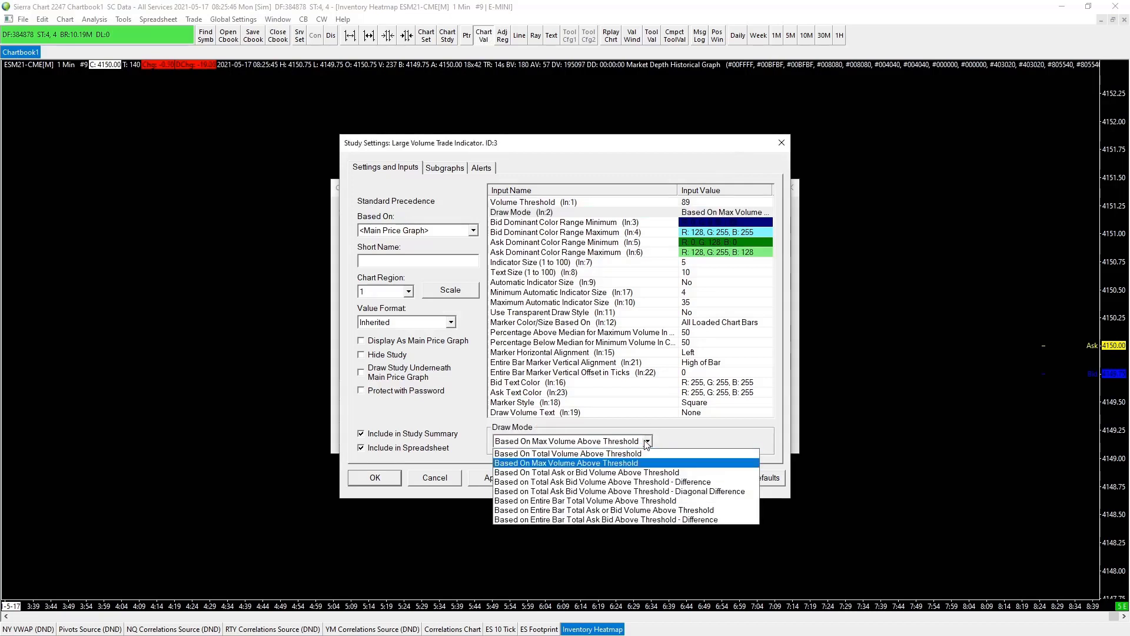
click(641, 518)
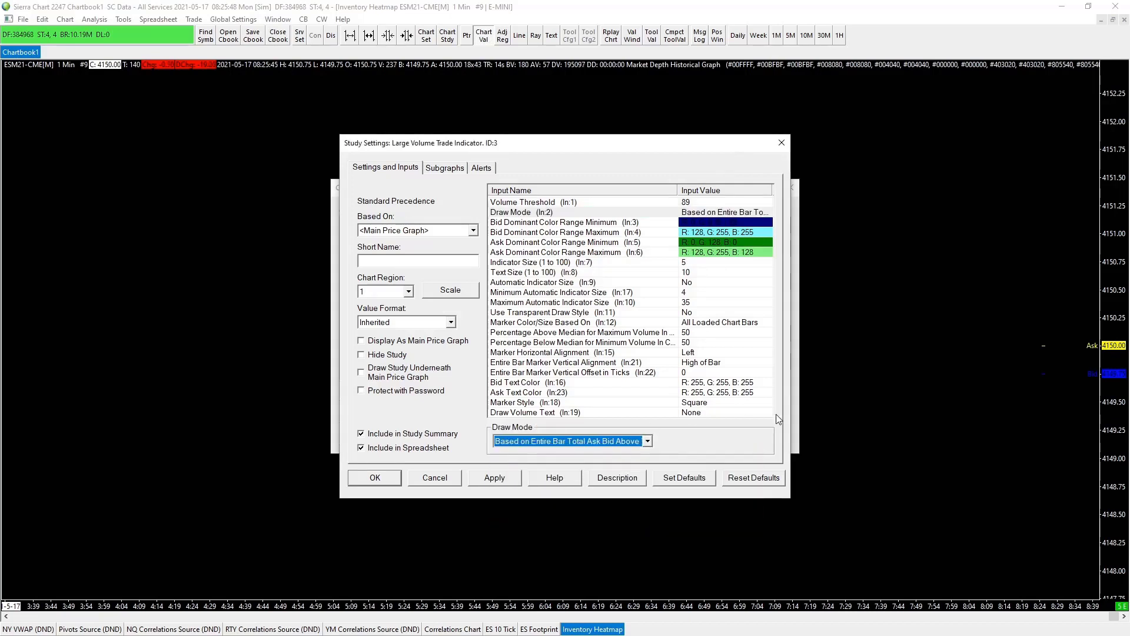
Set the Bid Dominant Color Range Minimum and Maximum both to pure blue
click(712, 232)
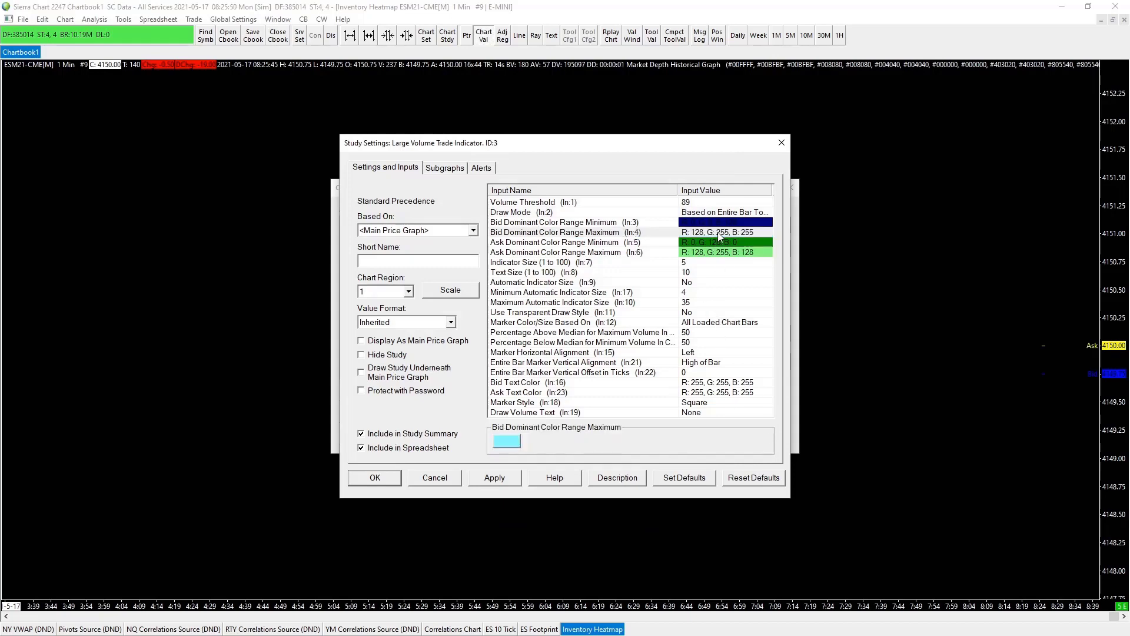
click(707, 224)
click(510, 442)
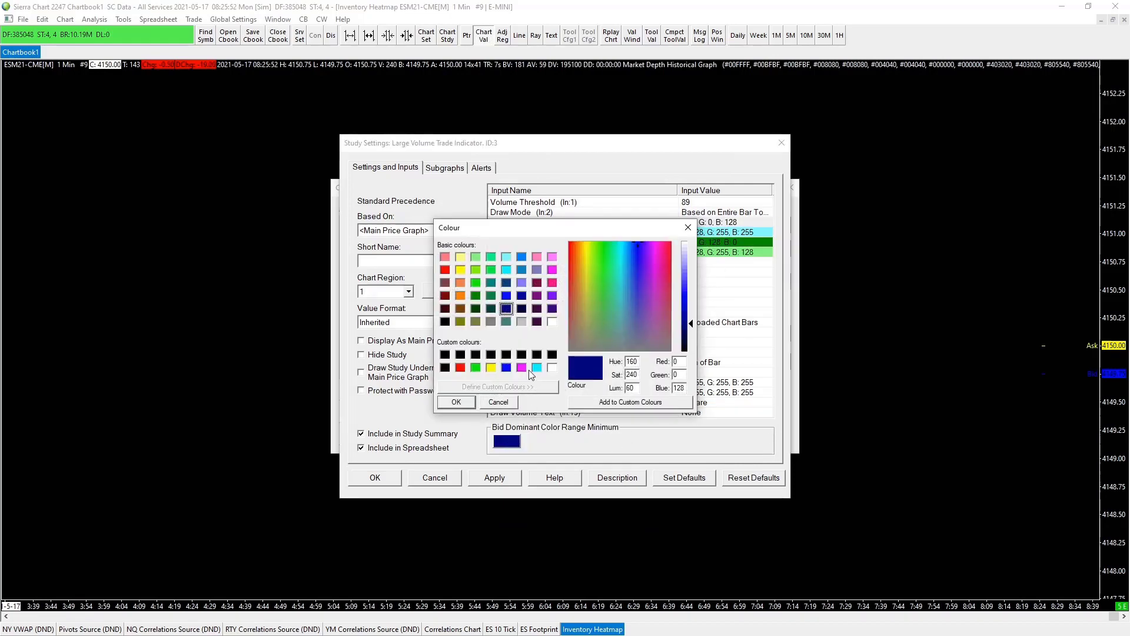
click(505, 368)
click(456, 402)
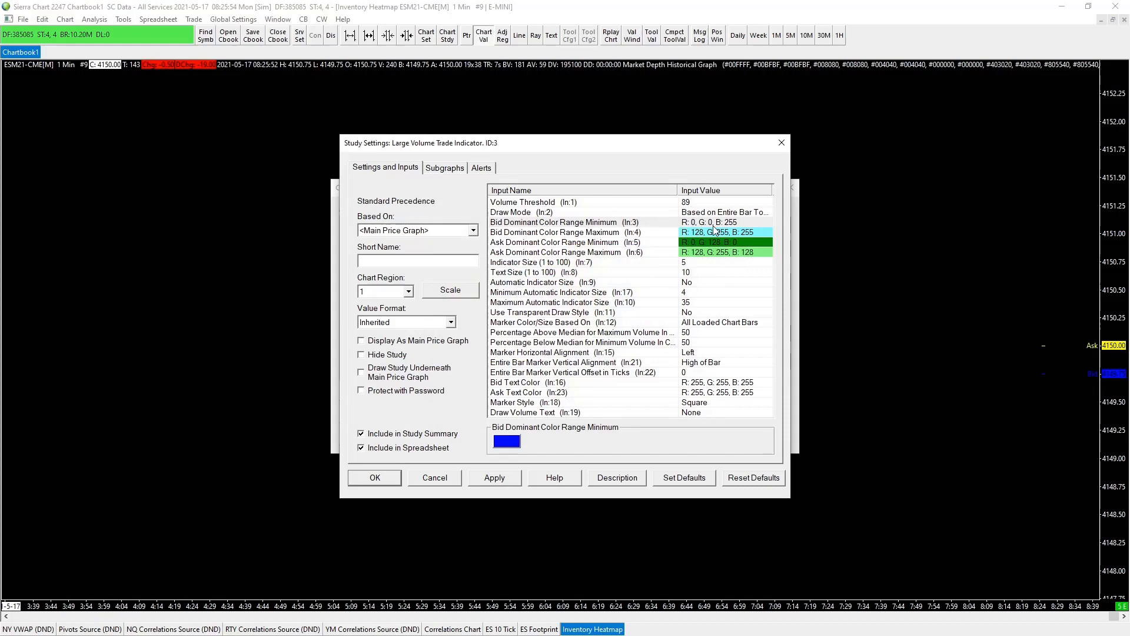
click(710, 234)
click(509, 442)
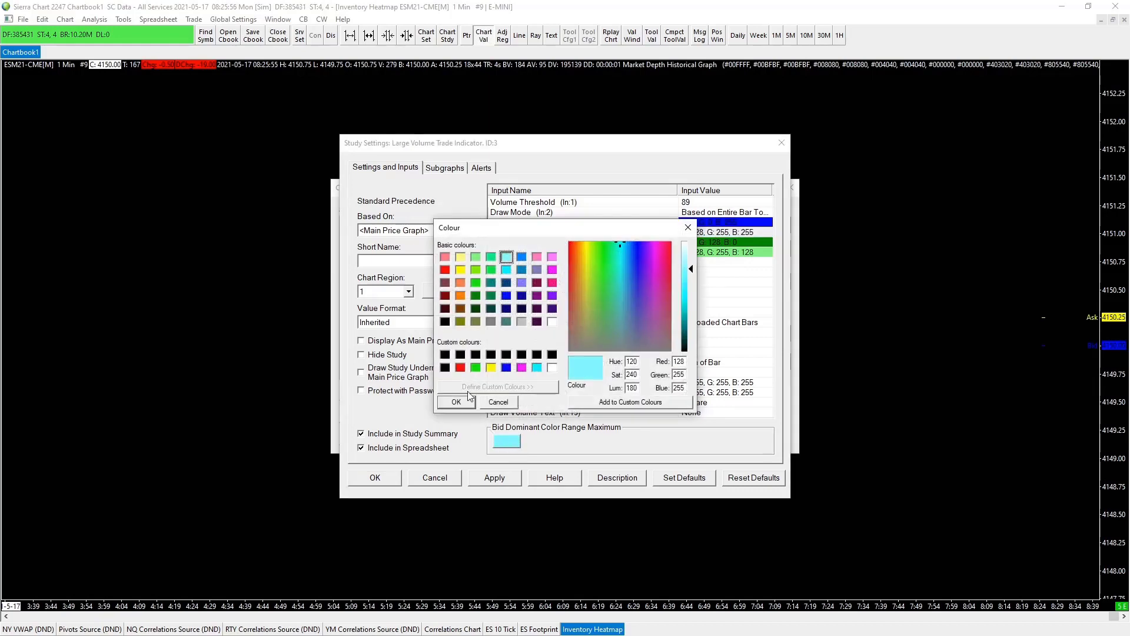
click(507, 368)
click(456, 402)
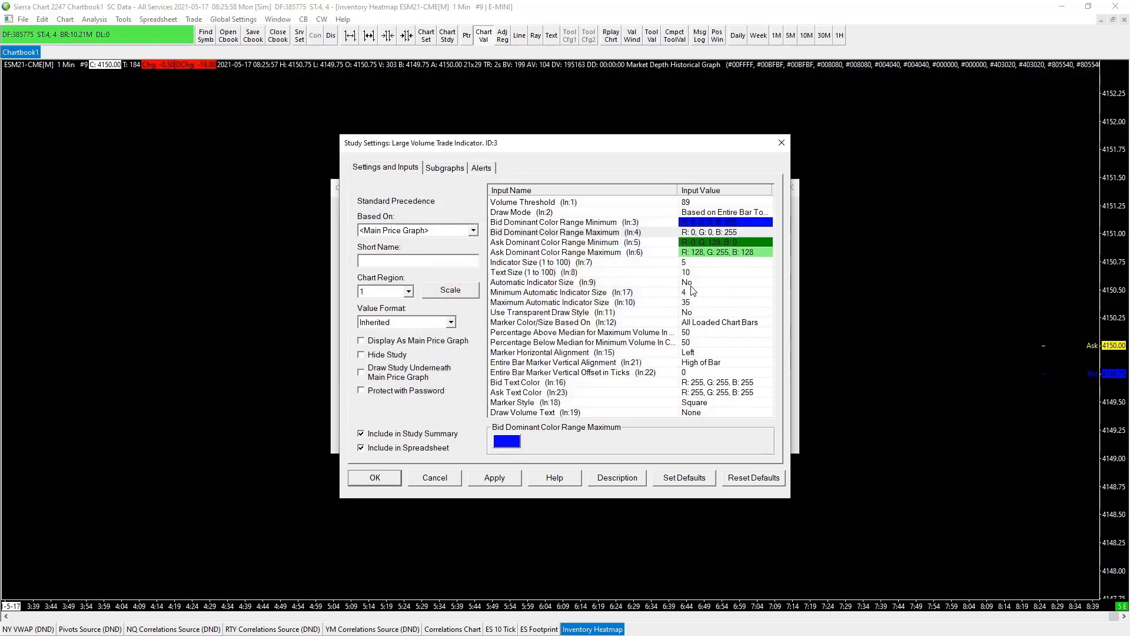
Set the Ask Dominant Color Range Minimum and Maximum both to pure red
click(704, 244)
click(507, 442)
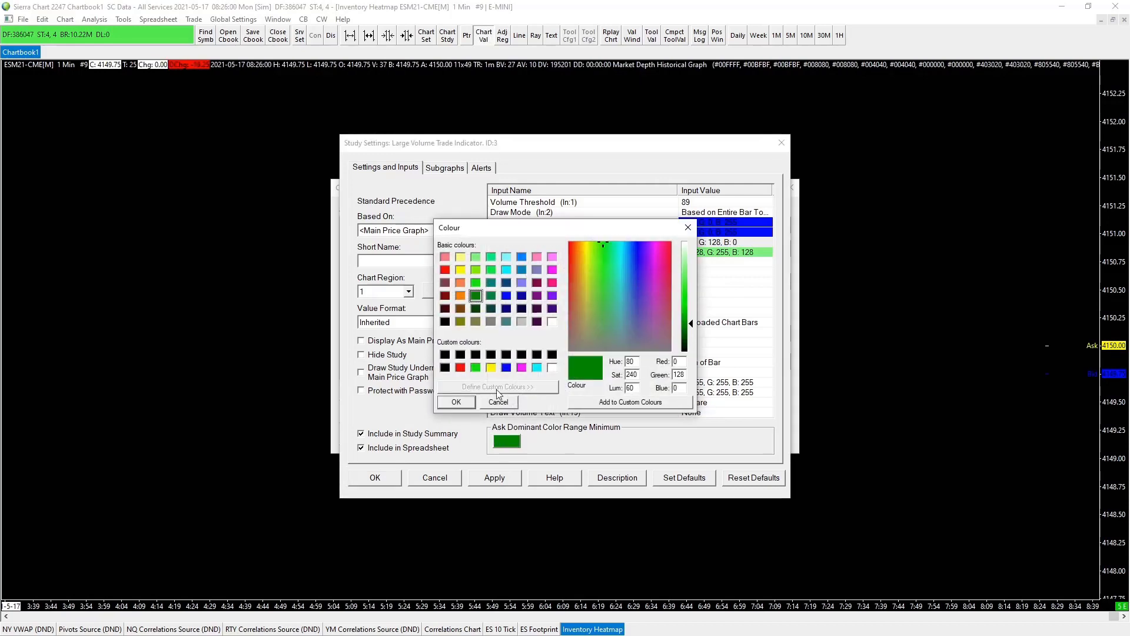
click(460, 368)
click(456, 402)
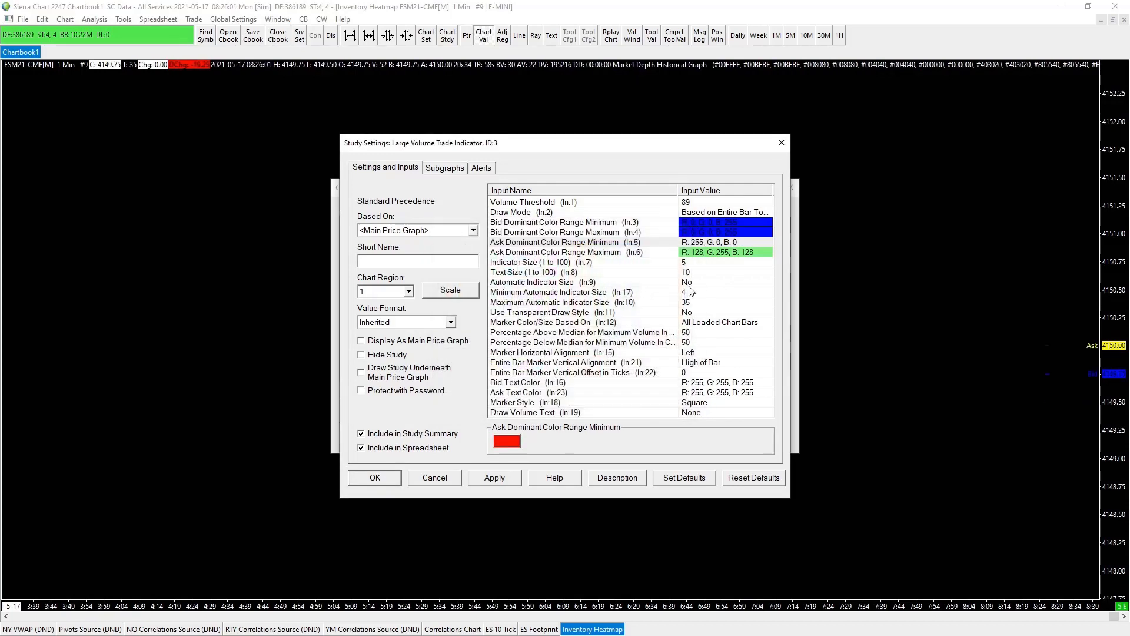
click(703, 253)
click(503, 443)
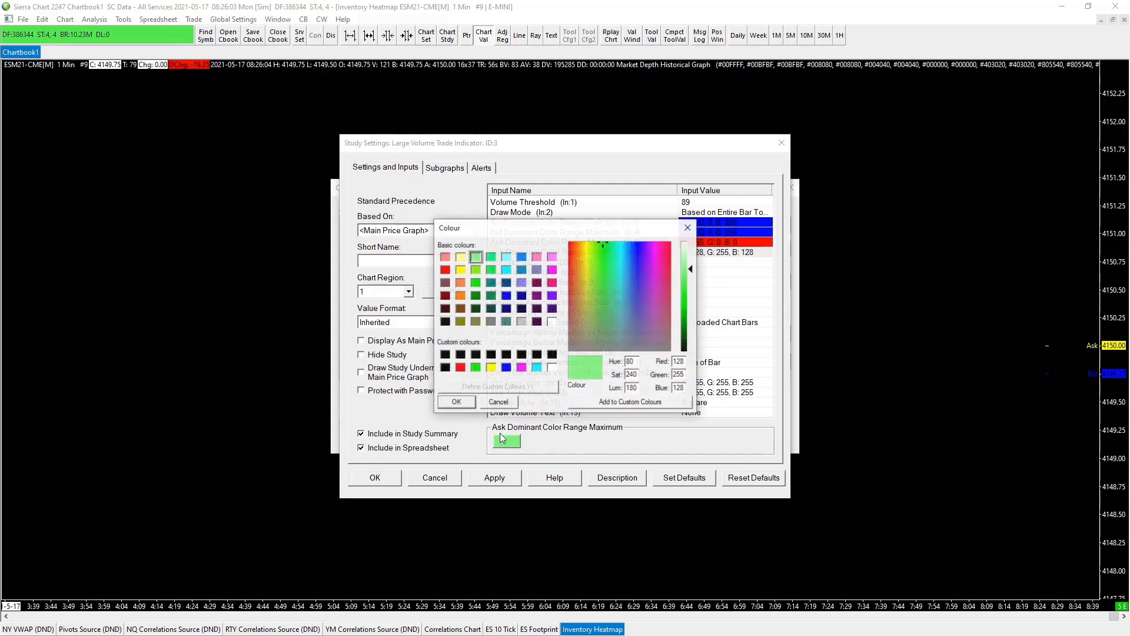
click(461, 368)
click(456, 402)
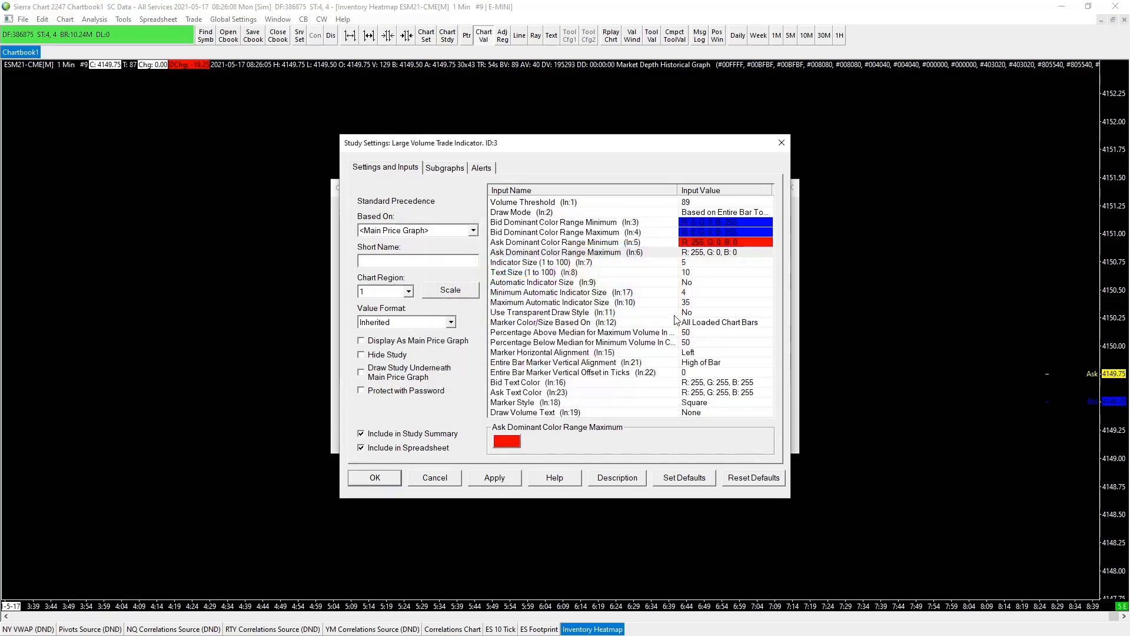
Set Indicator Size to 10 and enable automatic indicator sizing with a maximum of 15
click(697, 265)
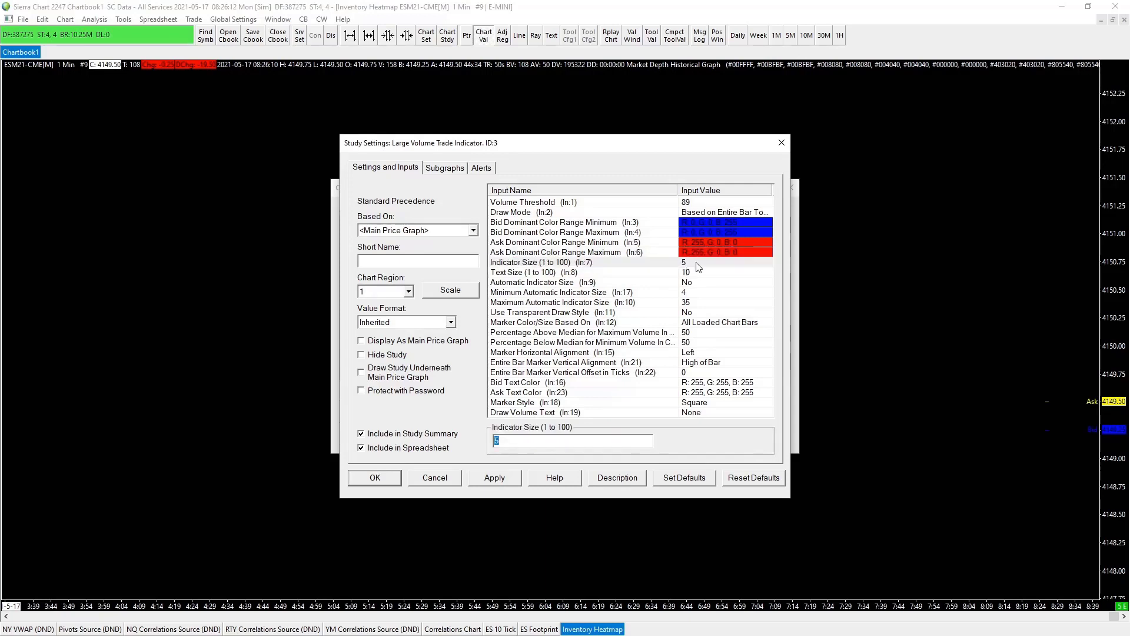
text(01)
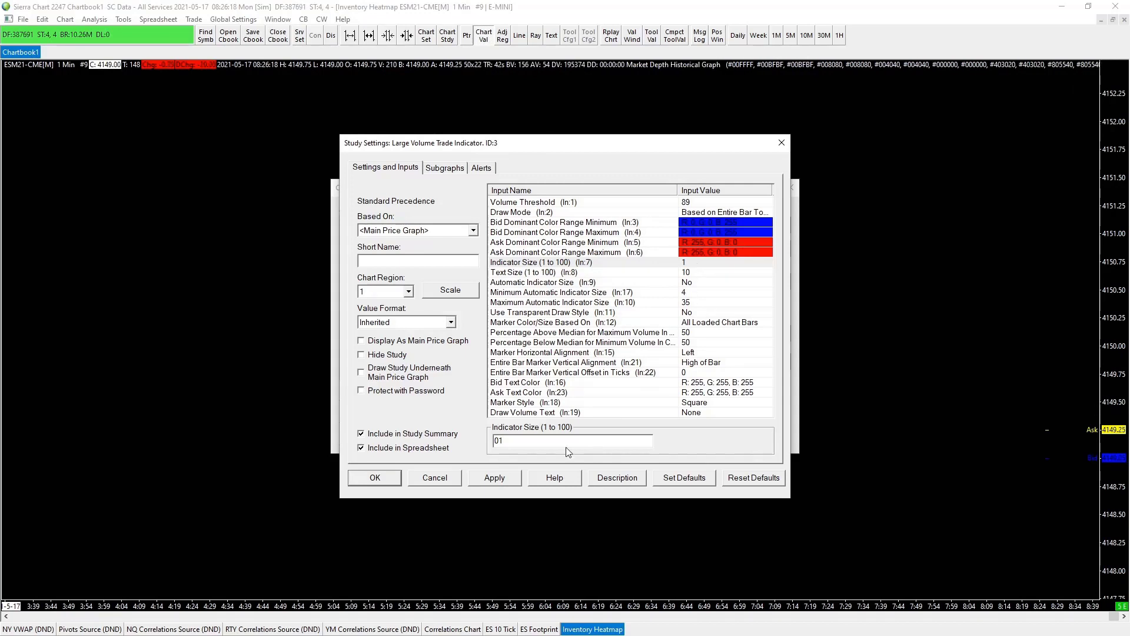
double_click(497, 442)
text(10)
click(700, 285)
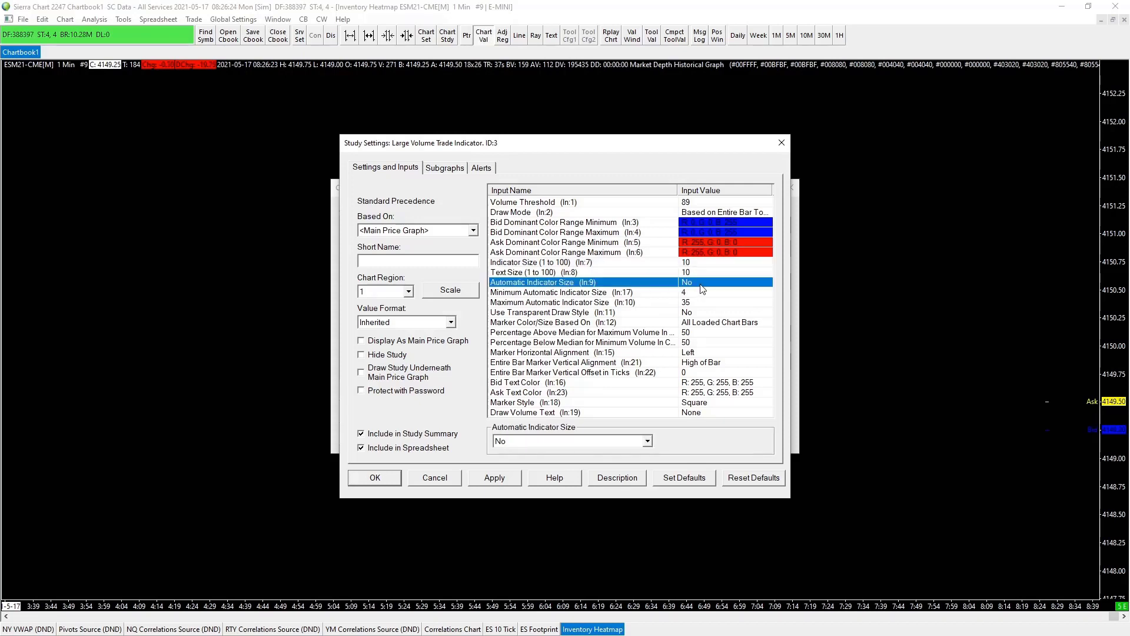
click(646, 446)
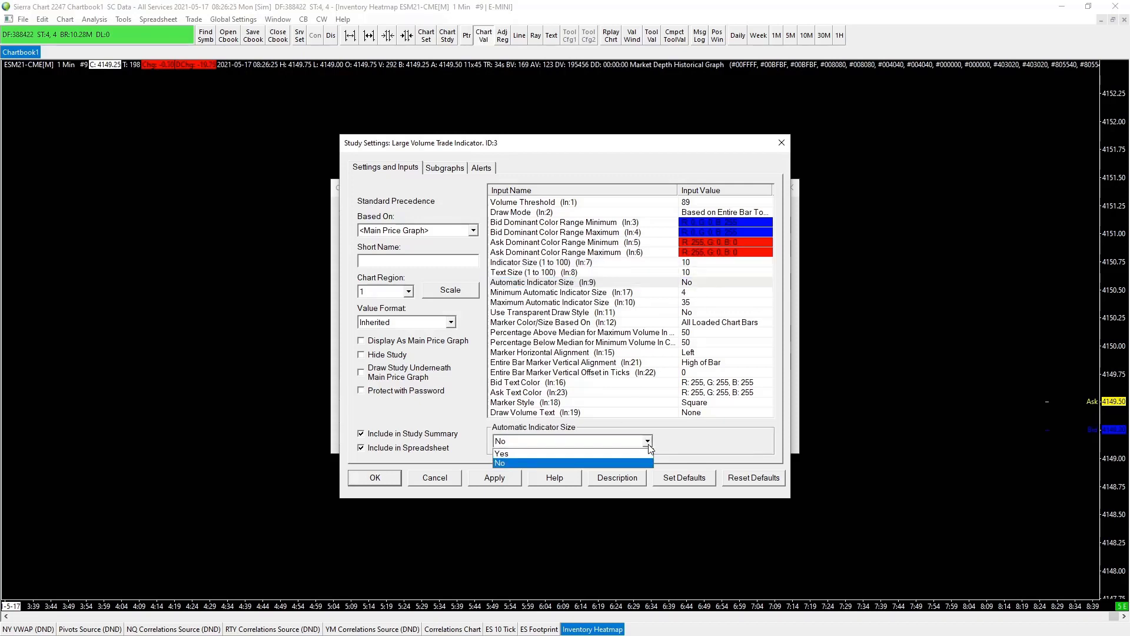
click(608, 456)
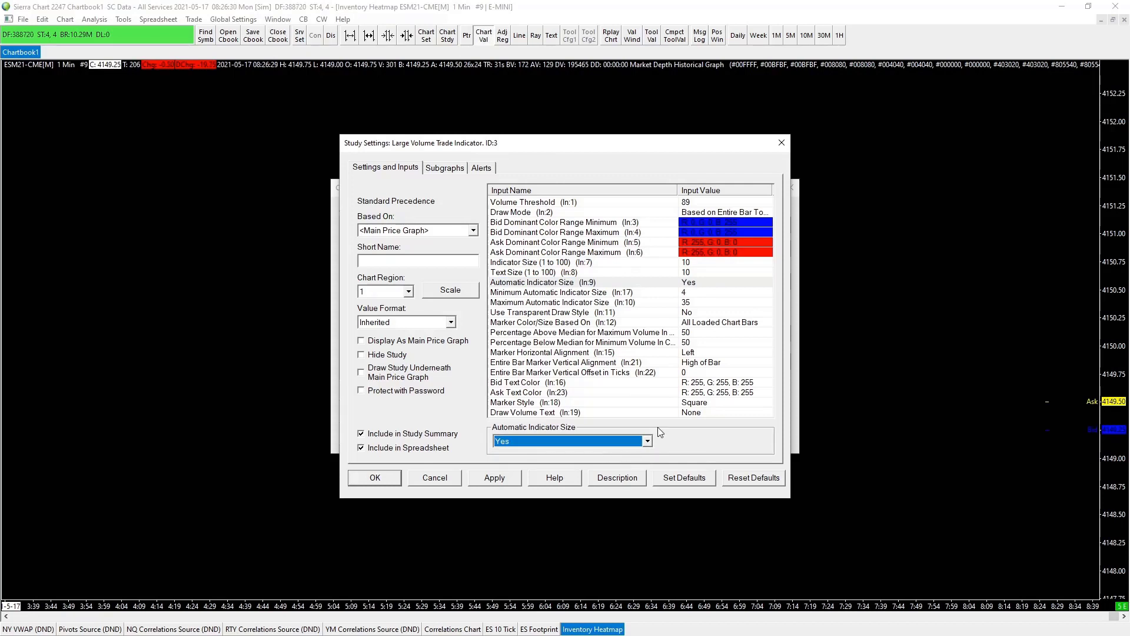
click(698, 303)
text(15)
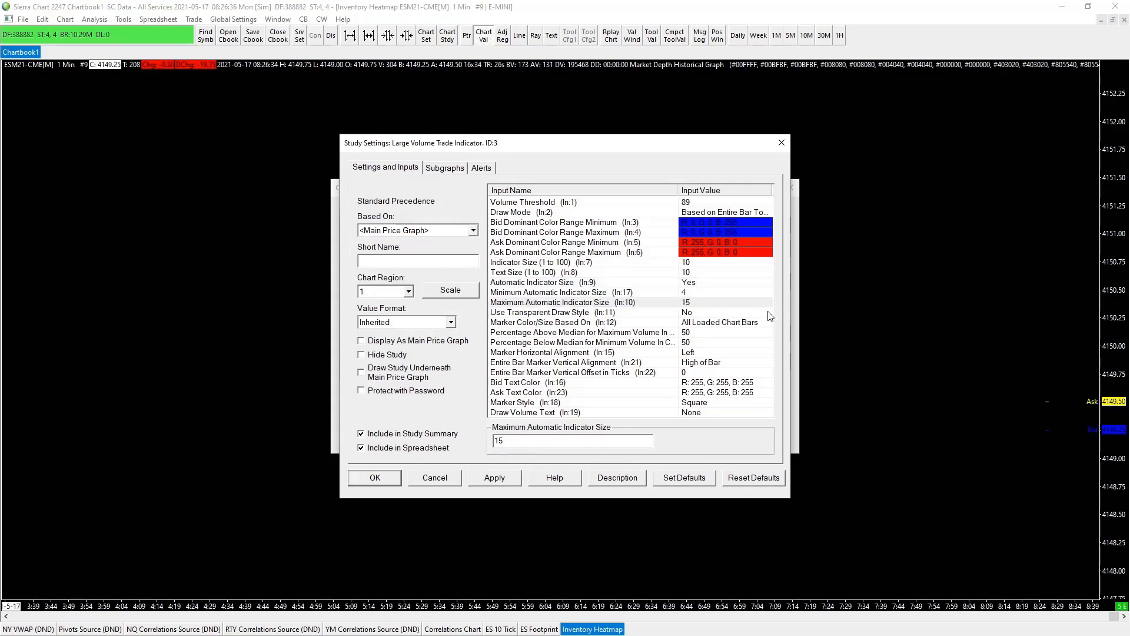
Turn on transparent draw style and set above- and below-median volume percentages to 45
click(699, 312)
click(648, 441)
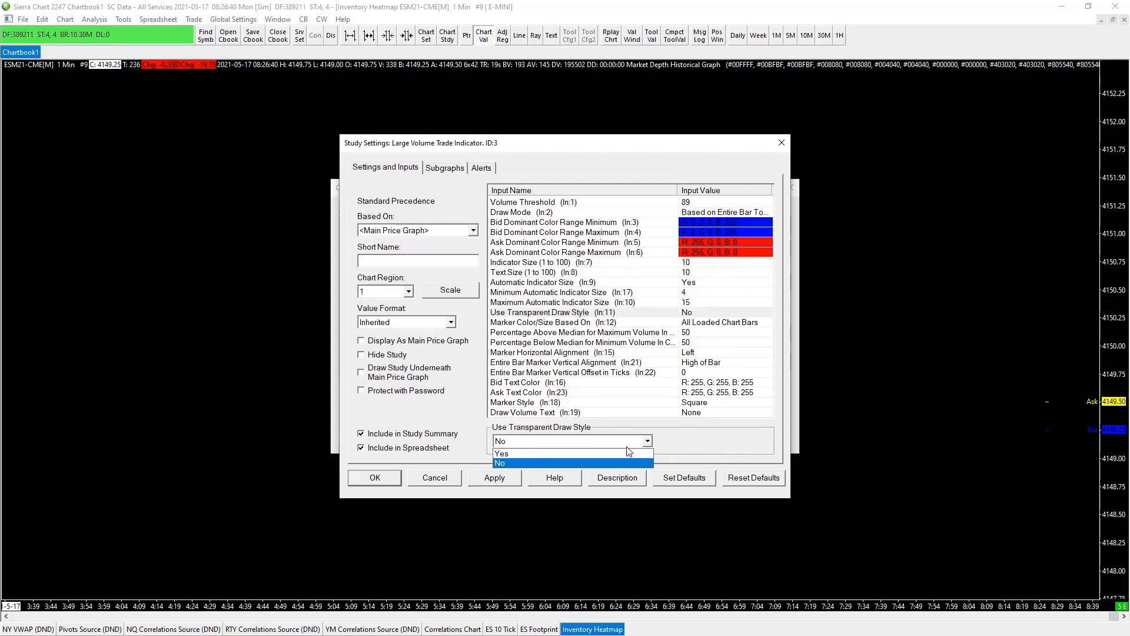
click(624, 462)
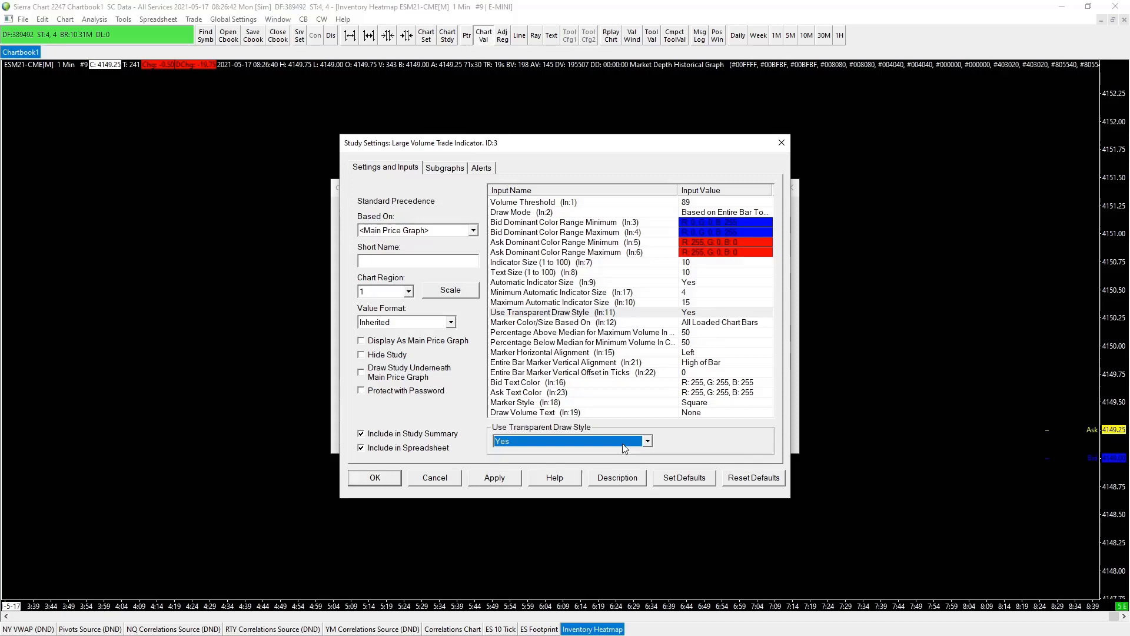
click(705, 333)
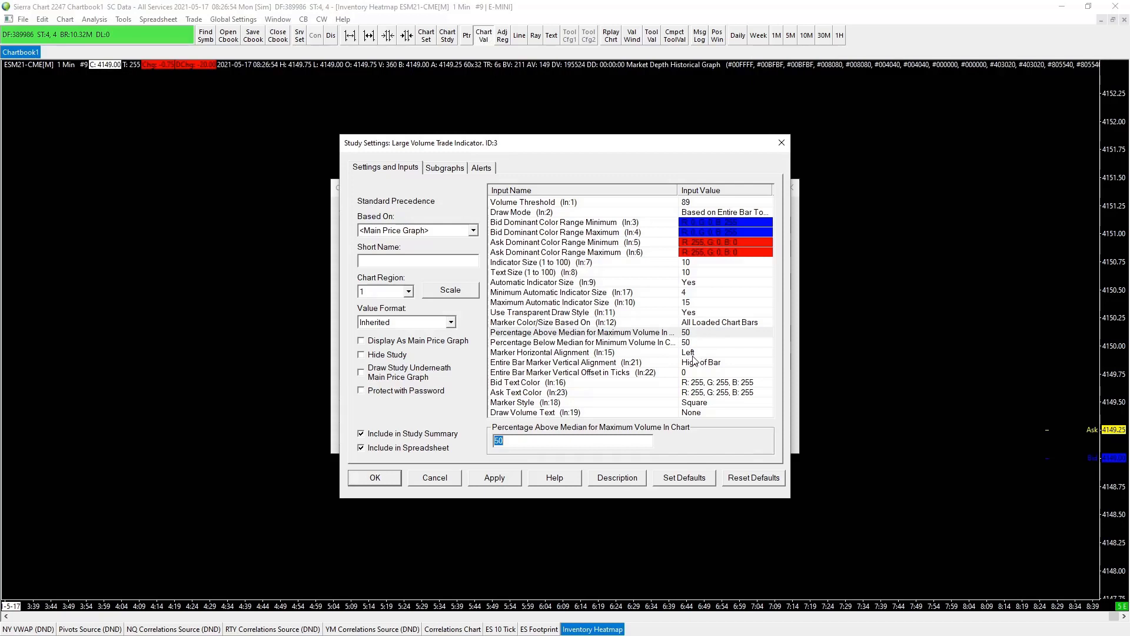
text(45)
click(695, 348)
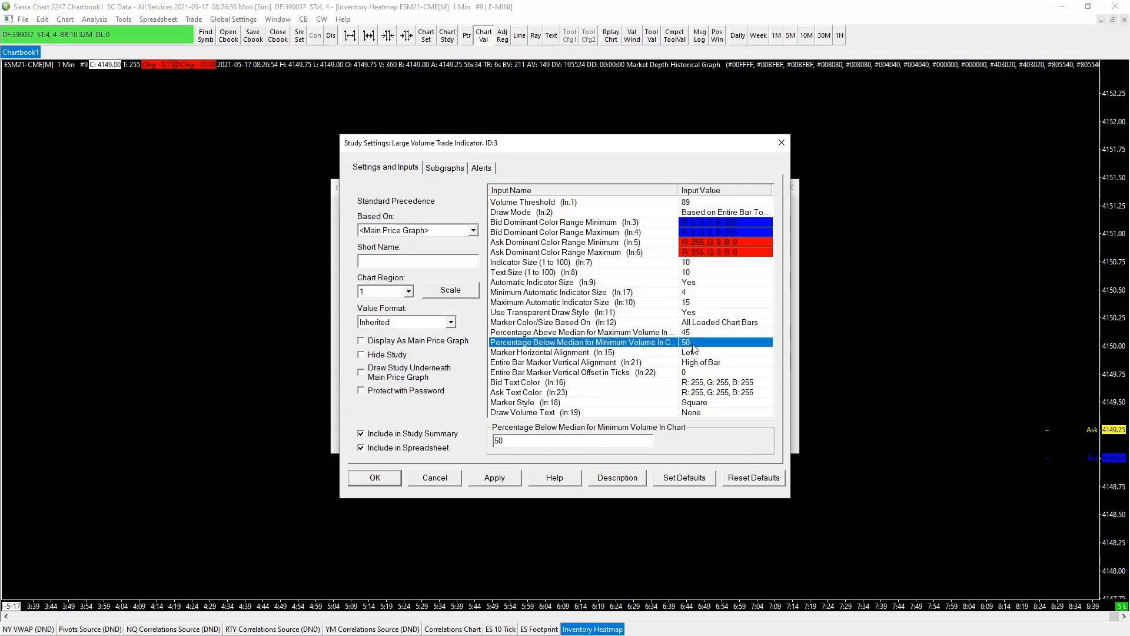
text(45)
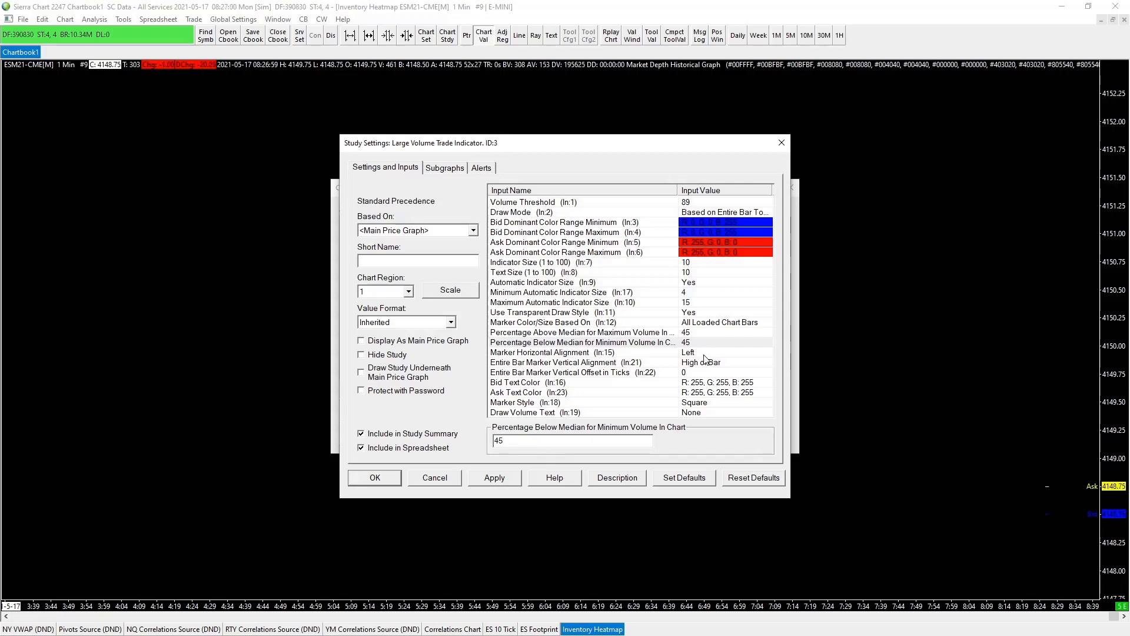
Set both the Bid Text Color and Ask Text Color to black
click(730, 384)
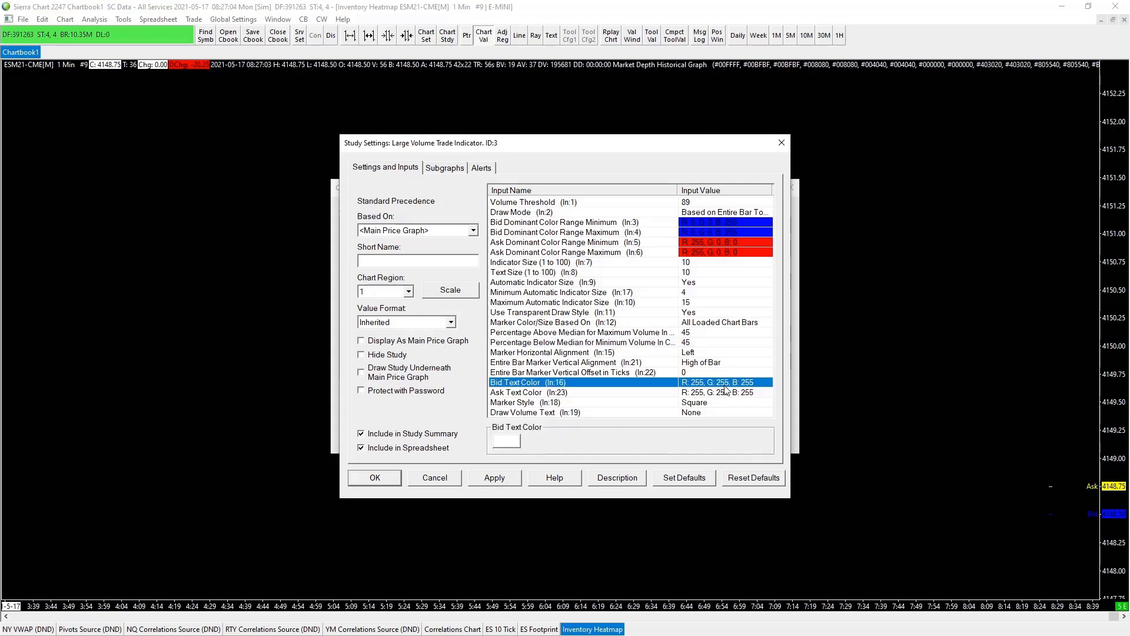
click(502, 442)
click(445, 368)
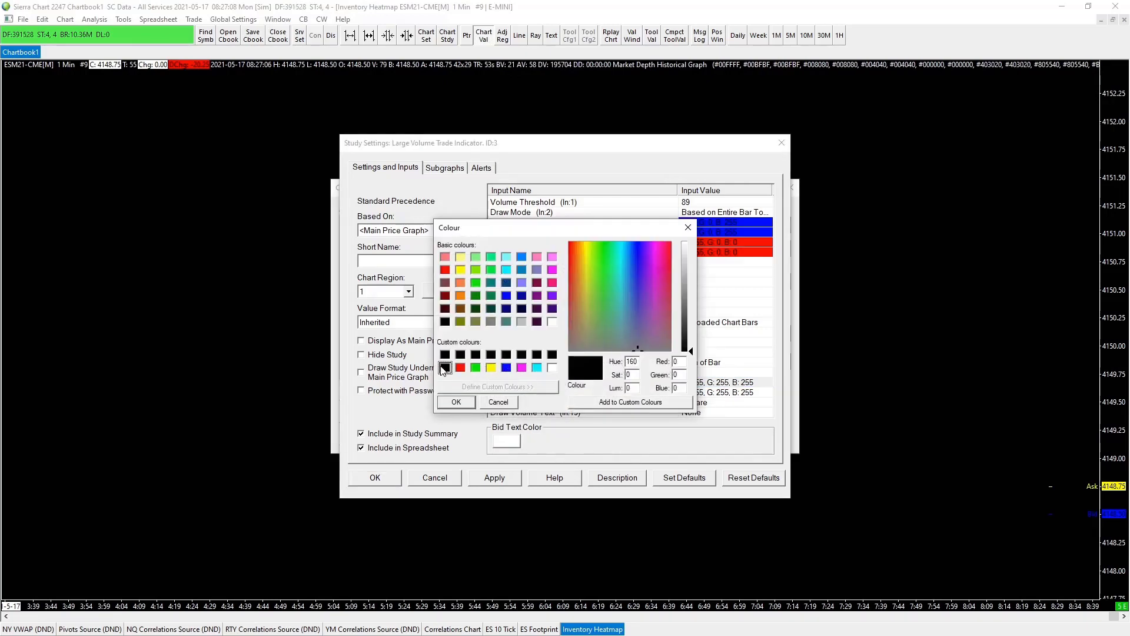
click(455, 402)
click(698, 394)
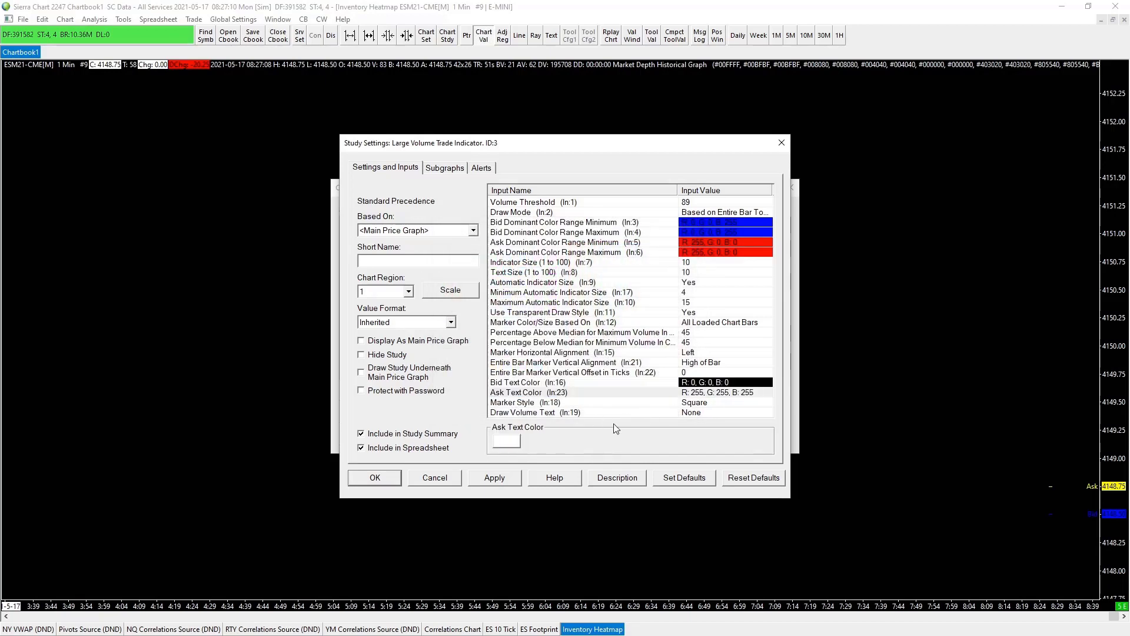
click(512, 442)
click(444, 370)
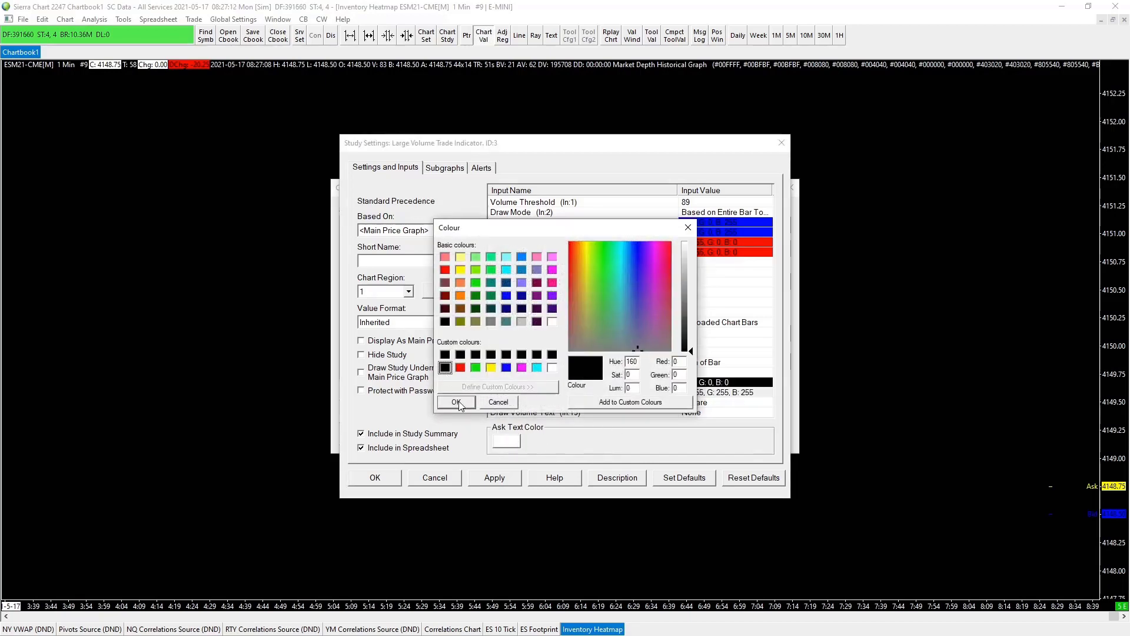
click(457, 403)
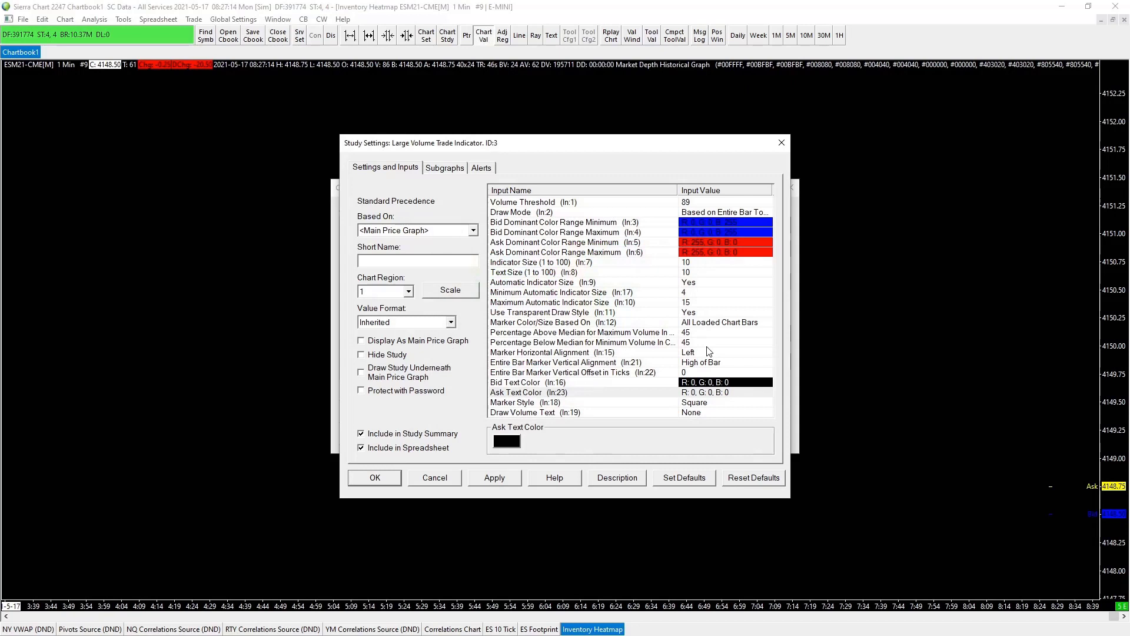
Change the Marker Style to Circle and apply the indicator settings to the chart
click(696, 402)
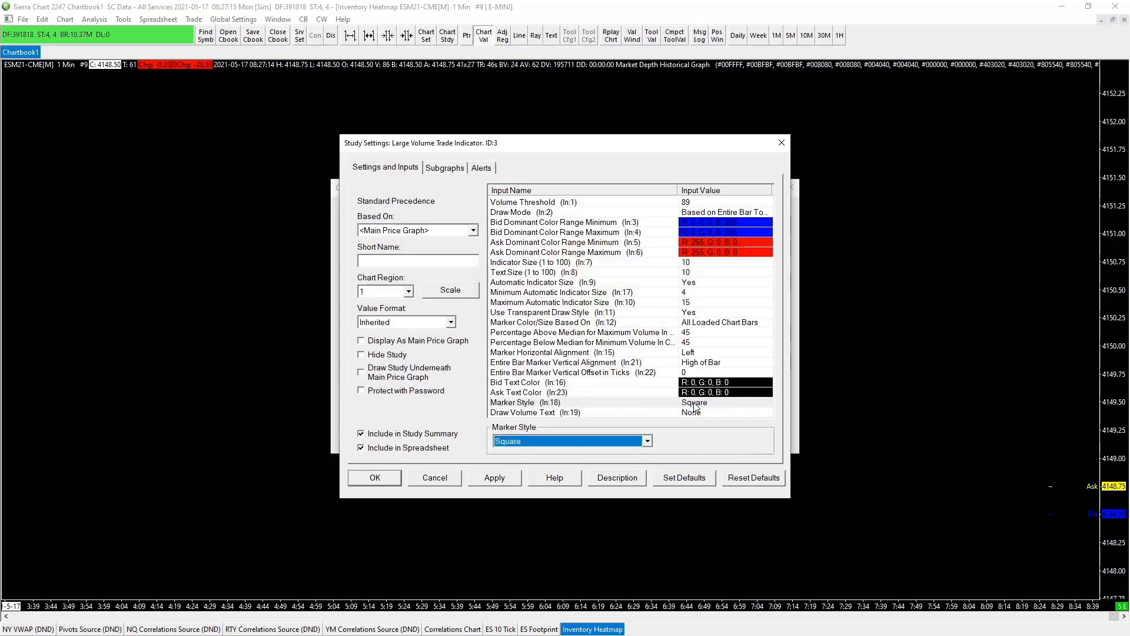
click(647, 442)
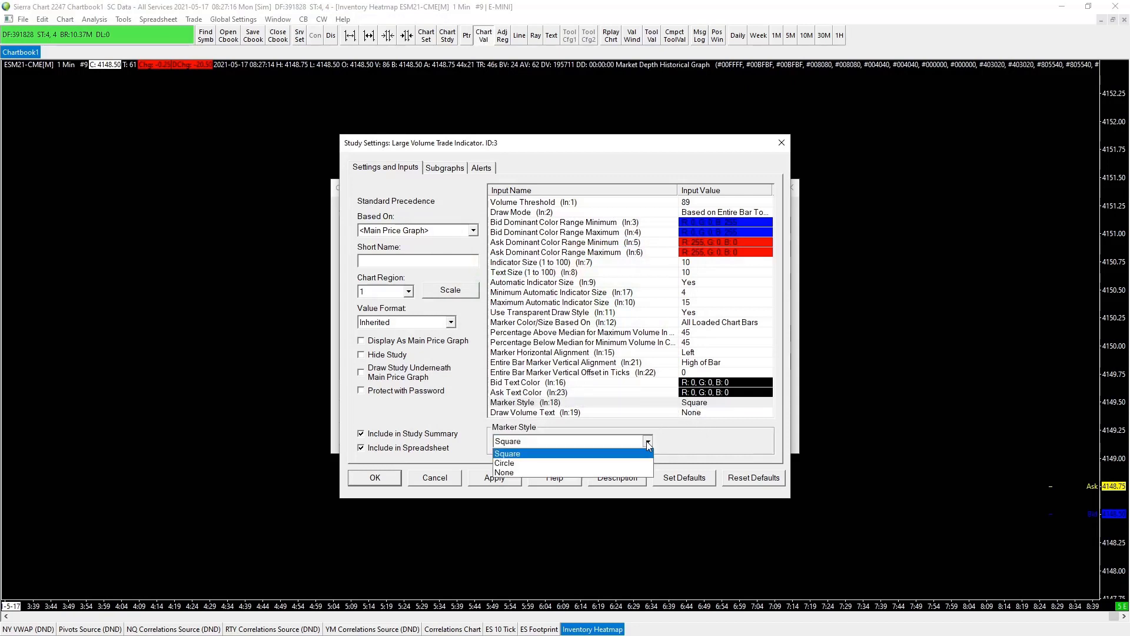
click(518, 462)
click(493, 478)
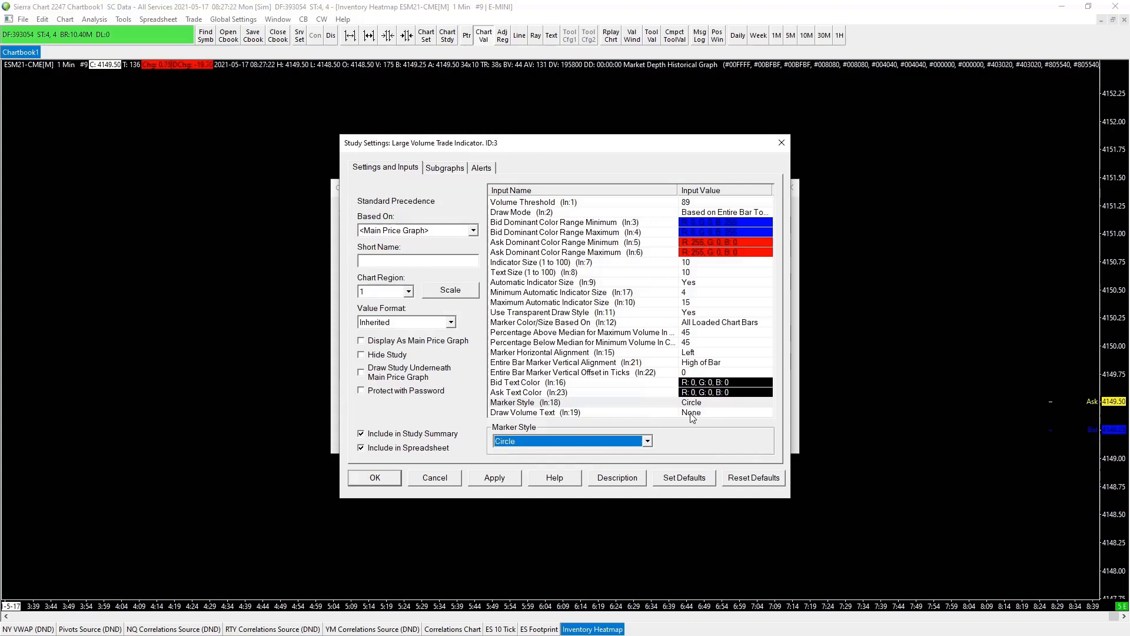
click(513, 480)
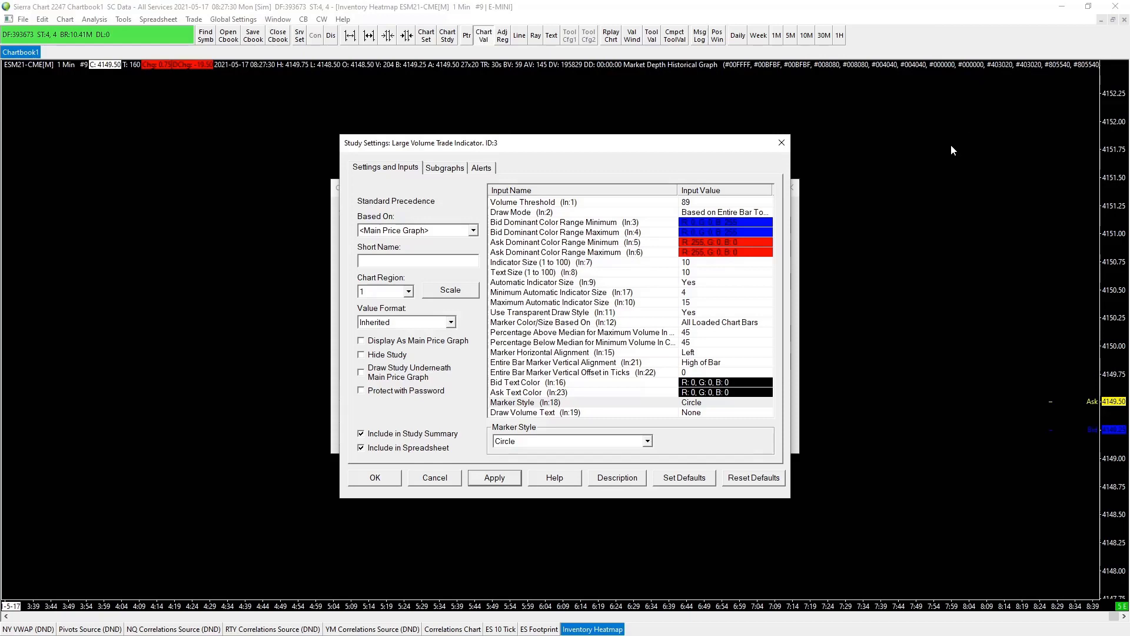
Apply and close the Large Volume Trade Indicator settings, then reopen the chart's studies list with F6
click(373, 478)
click(482, 440)
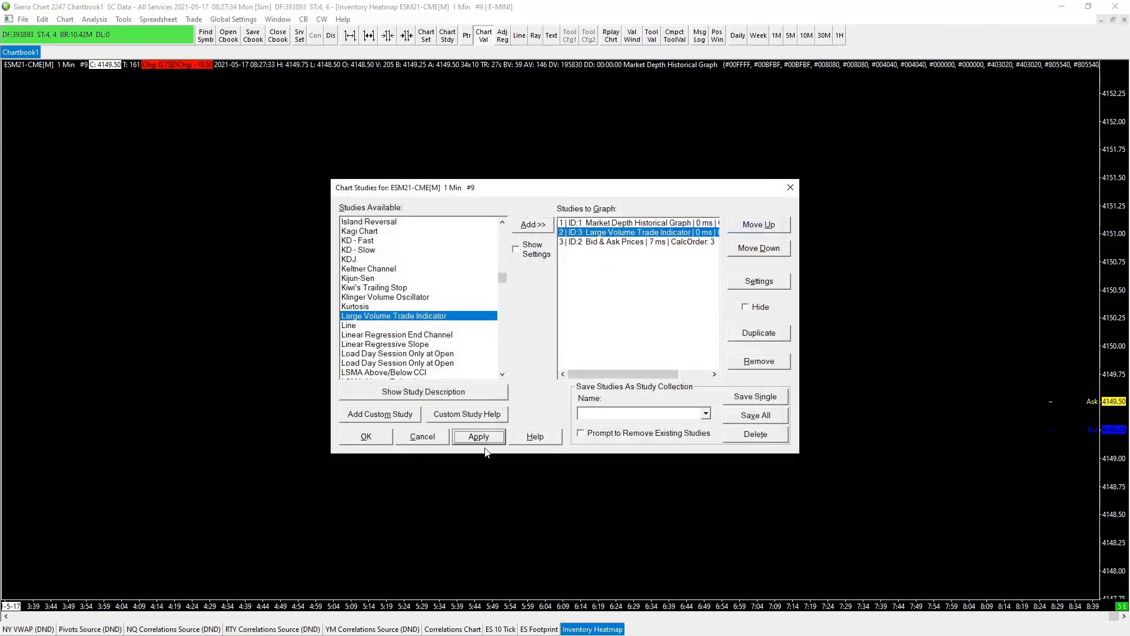
click(363, 437)
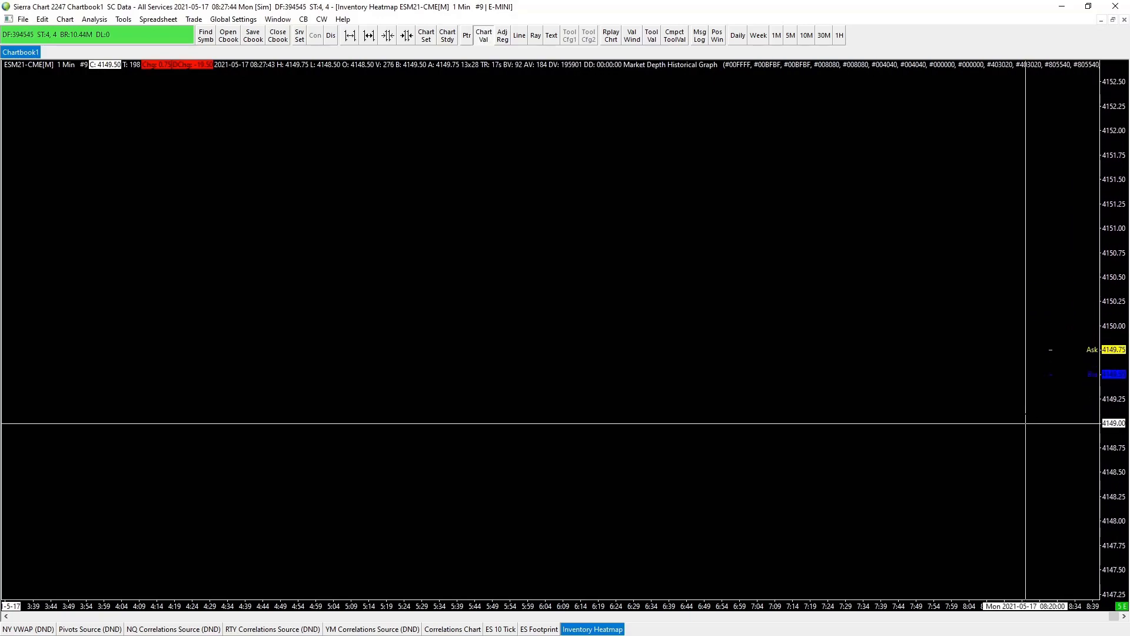
key(F6)
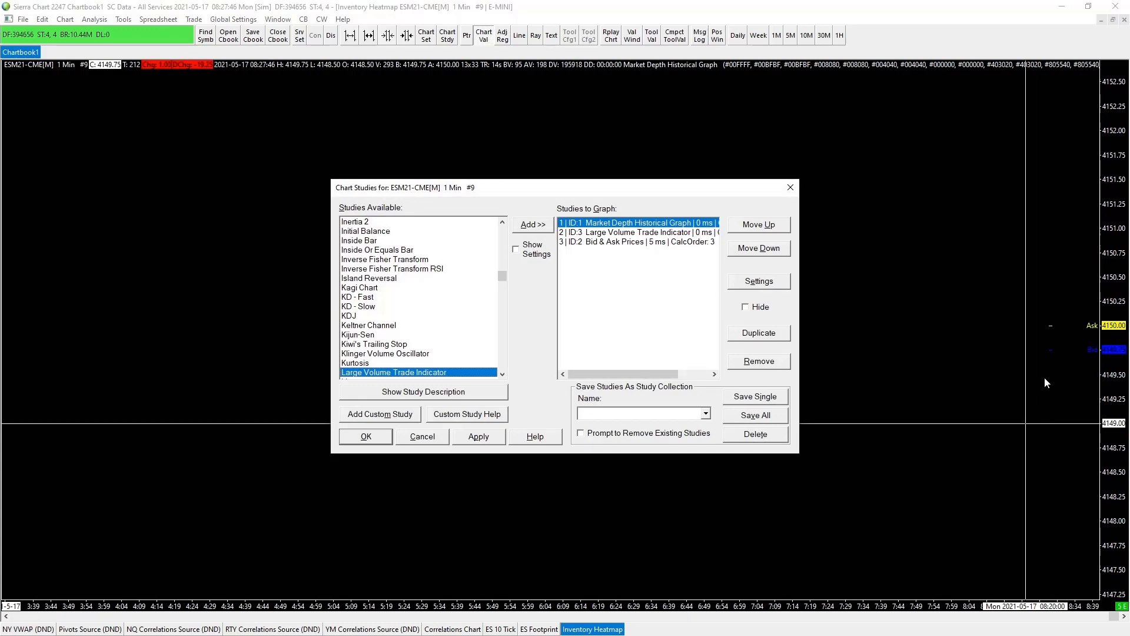
Change the Market Depth Historical Graph's Lowest Quantity for Coloring from 189 to 89 and apply it to the chart
click(759, 281)
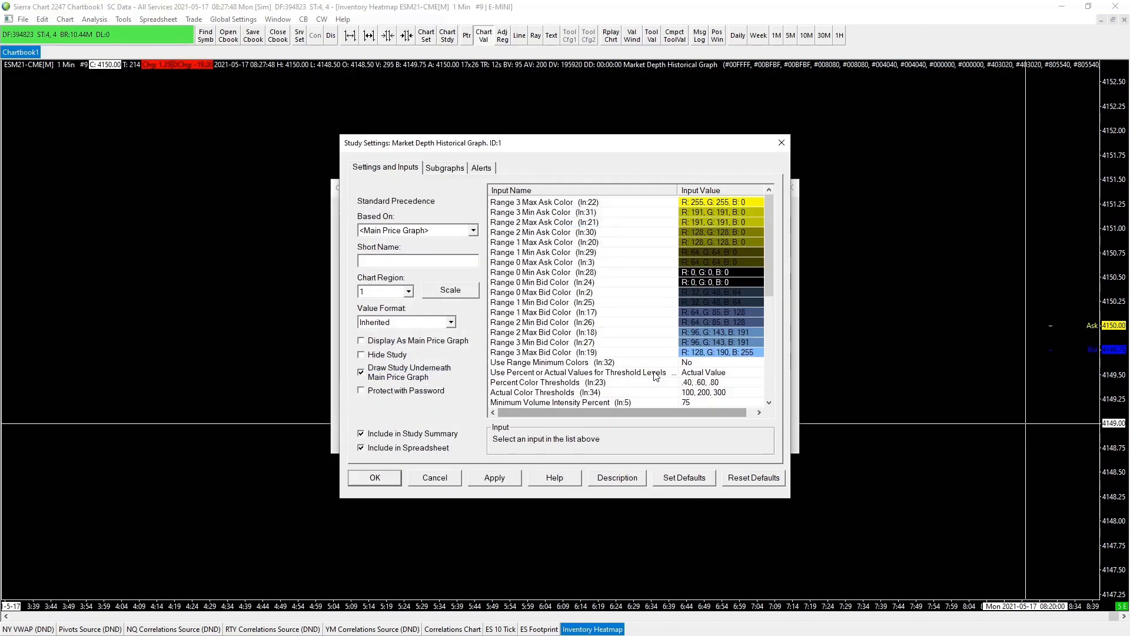
click(696, 303)
text(8)
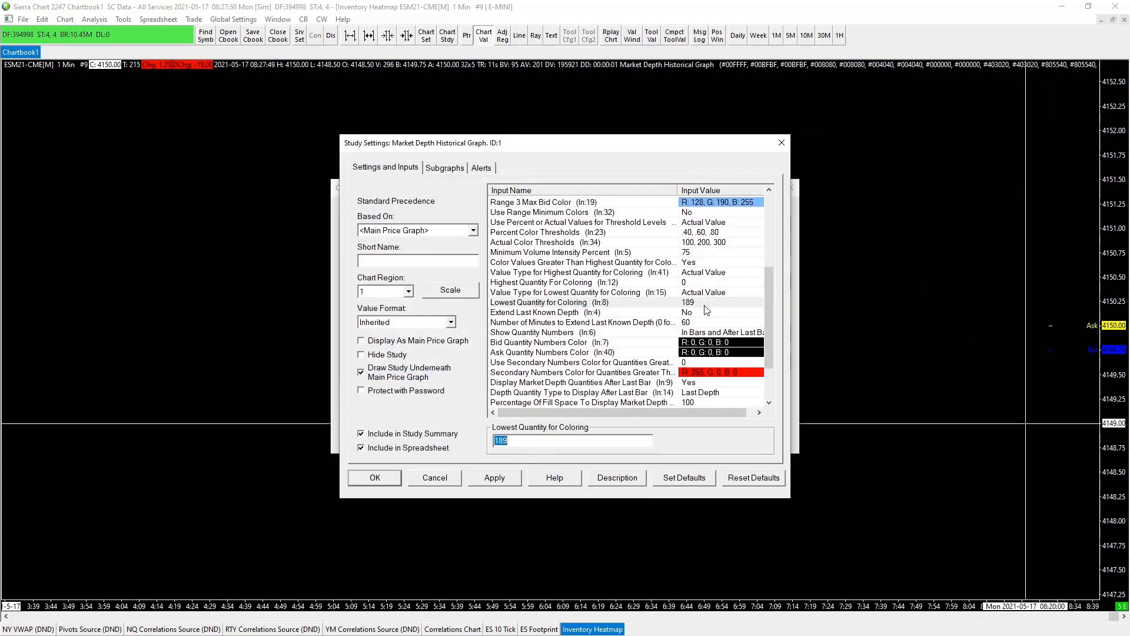
text(9)
click(500, 480)
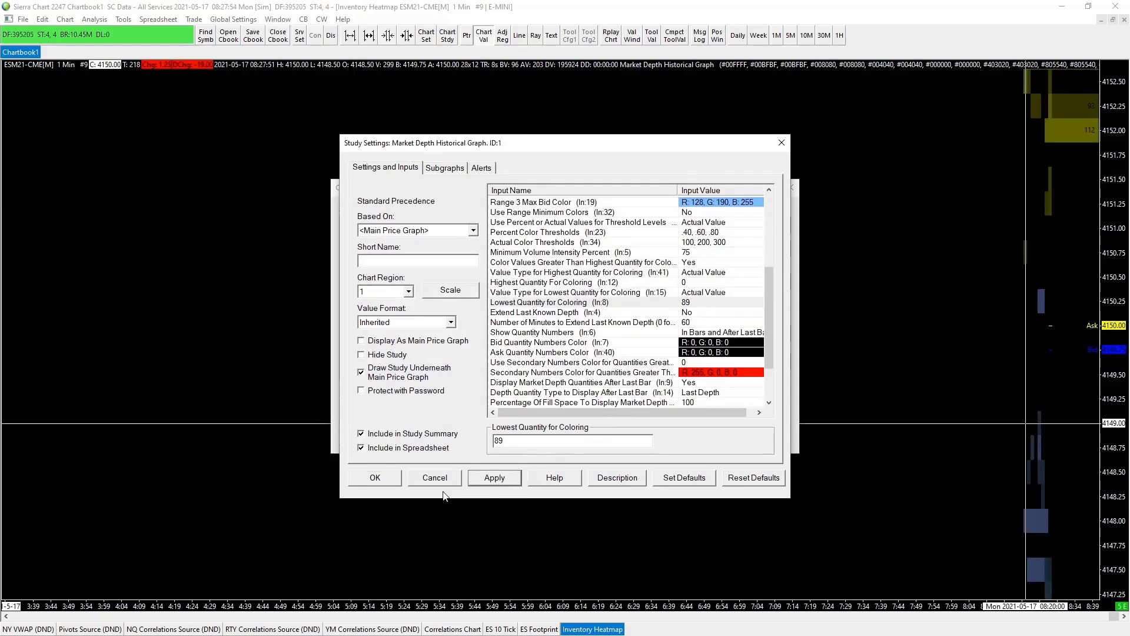
click(383, 480)
click(471, 440)
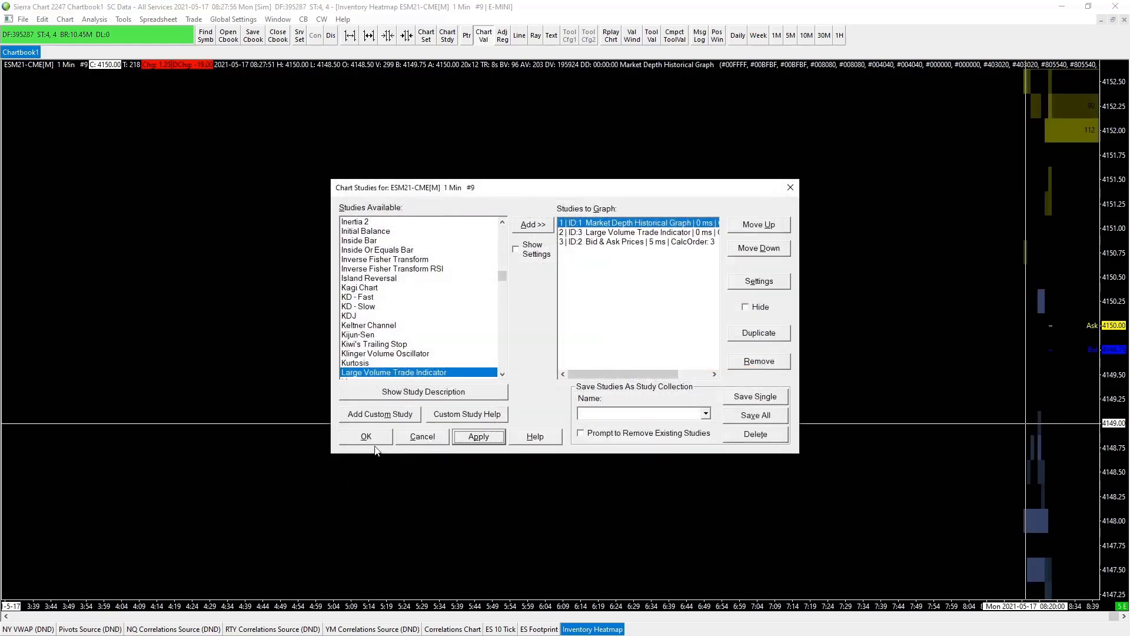
click(366, 436)
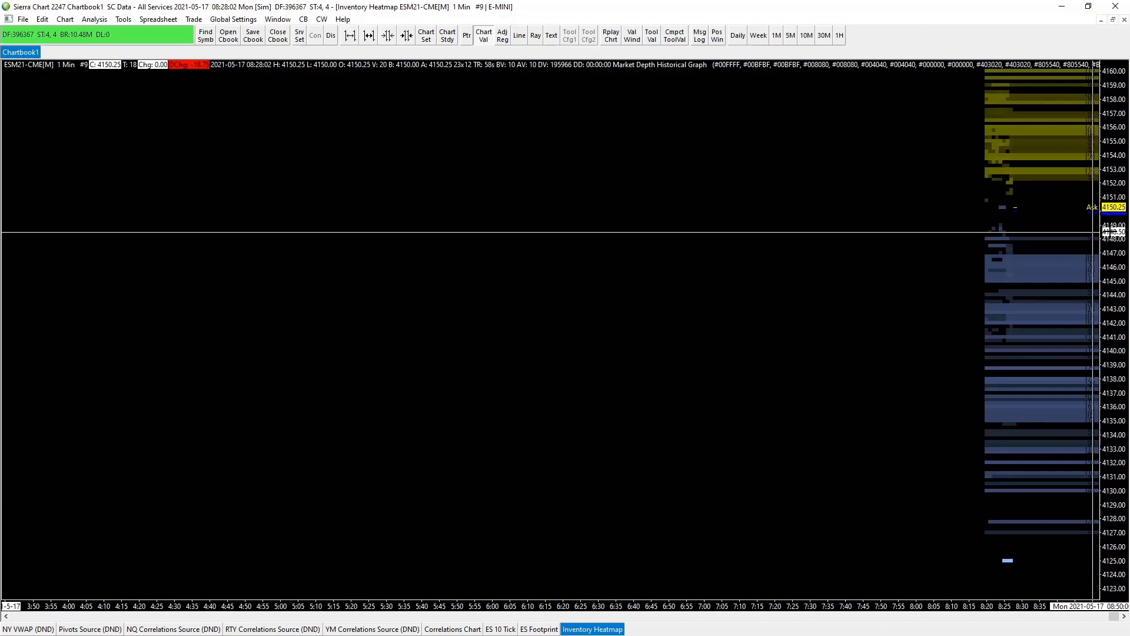
Stretch the Inventory Heatmap's price scale so the heatmap rows are taller
drag(1107, 232, 1040, 415)
scroll(1039, 415, up, 3)
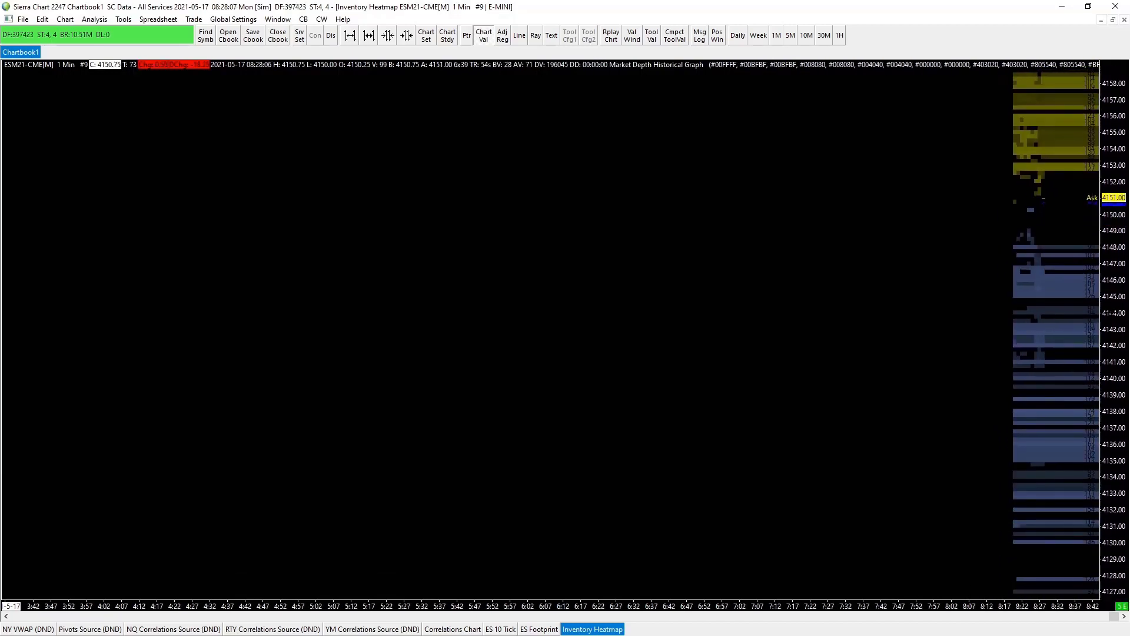
scroll(1029, 202, down, 3)
scroll(966, 402, up, 3)
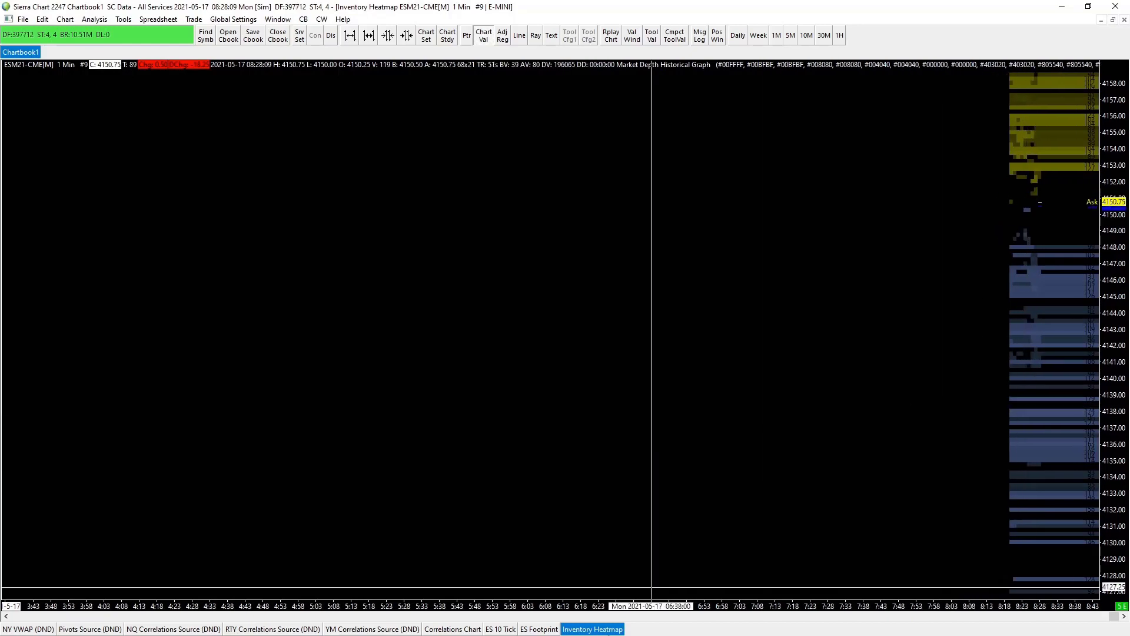
Un-maximise the Inventory Heatmap window and move it to the top-left beside the other charts
right_click(599, 631)
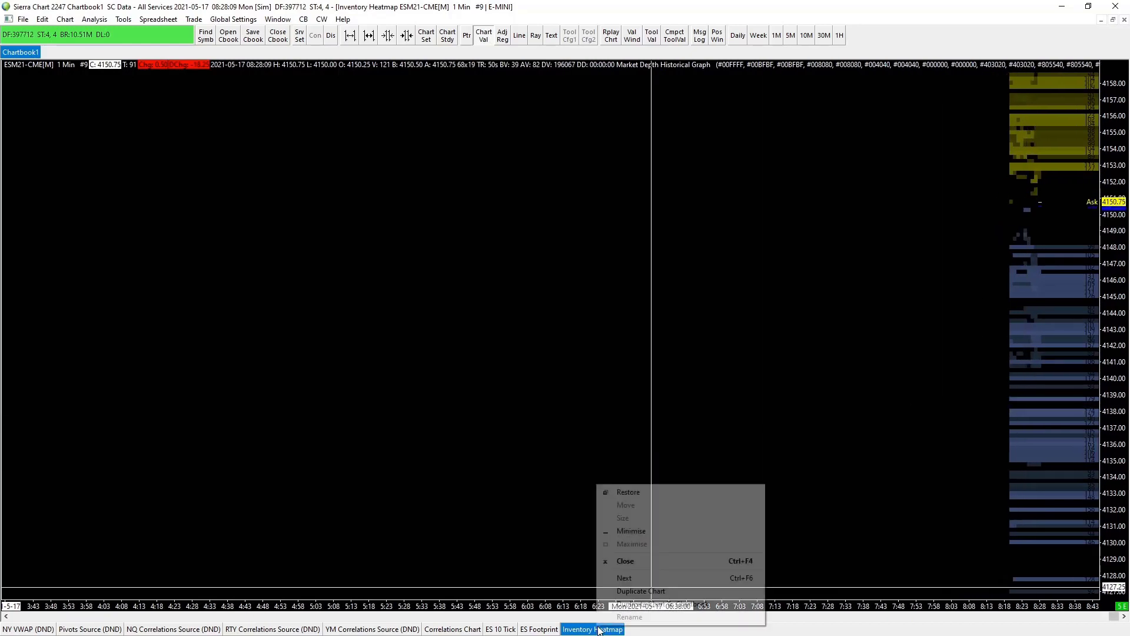
click(631, 531)
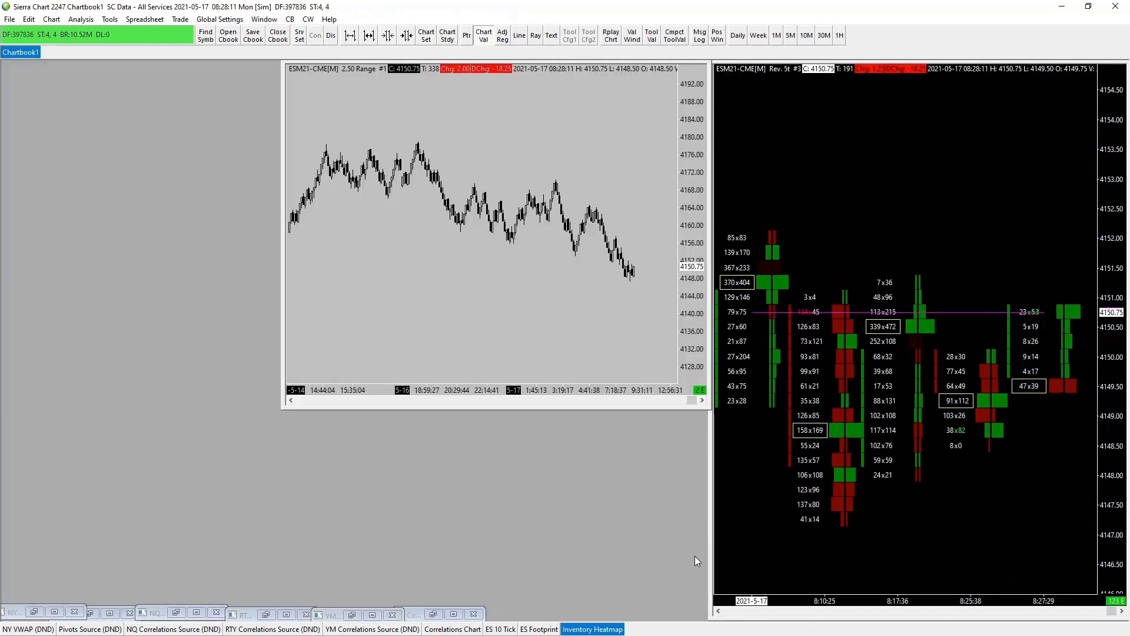
click(596, 630)
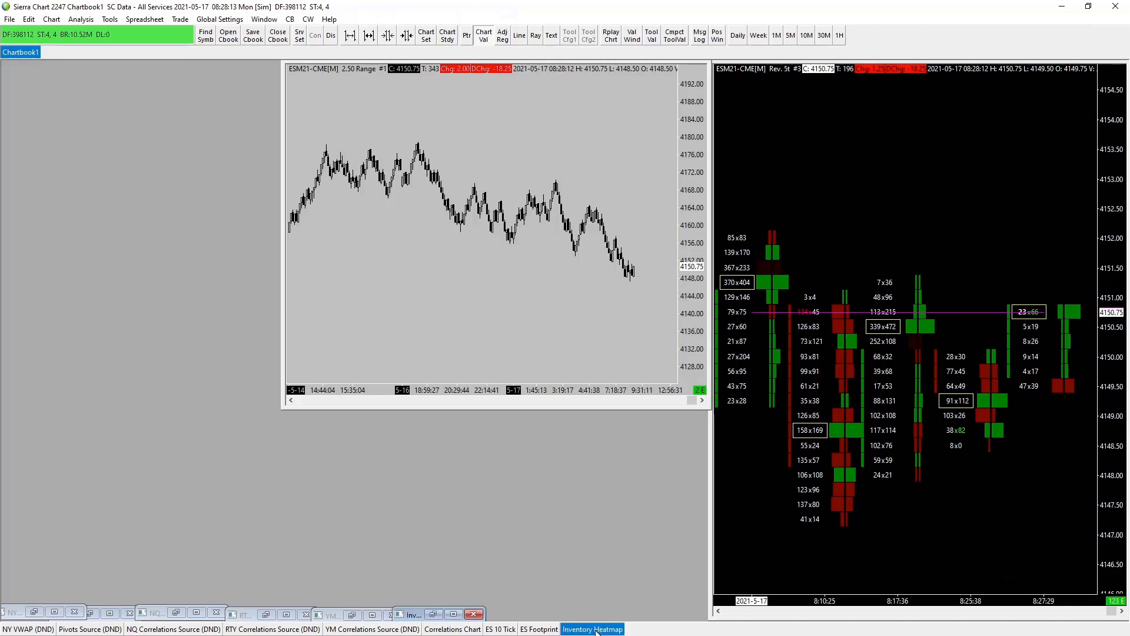
right_click(409, 614)
click(532, 513)
click(435, 615)
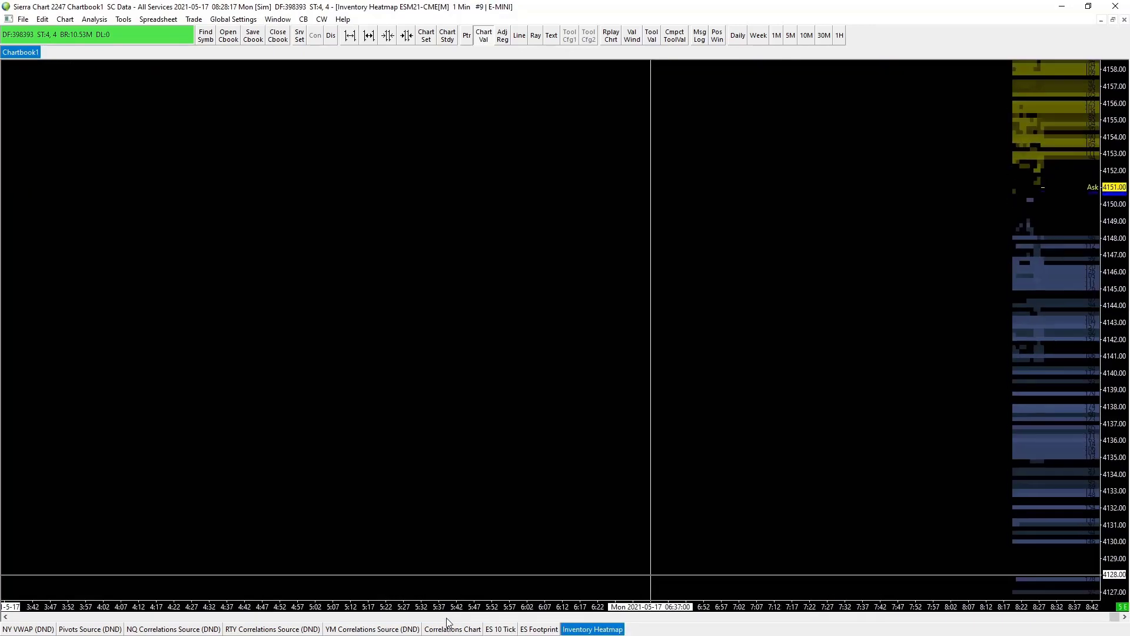
key(ctrl+F5)
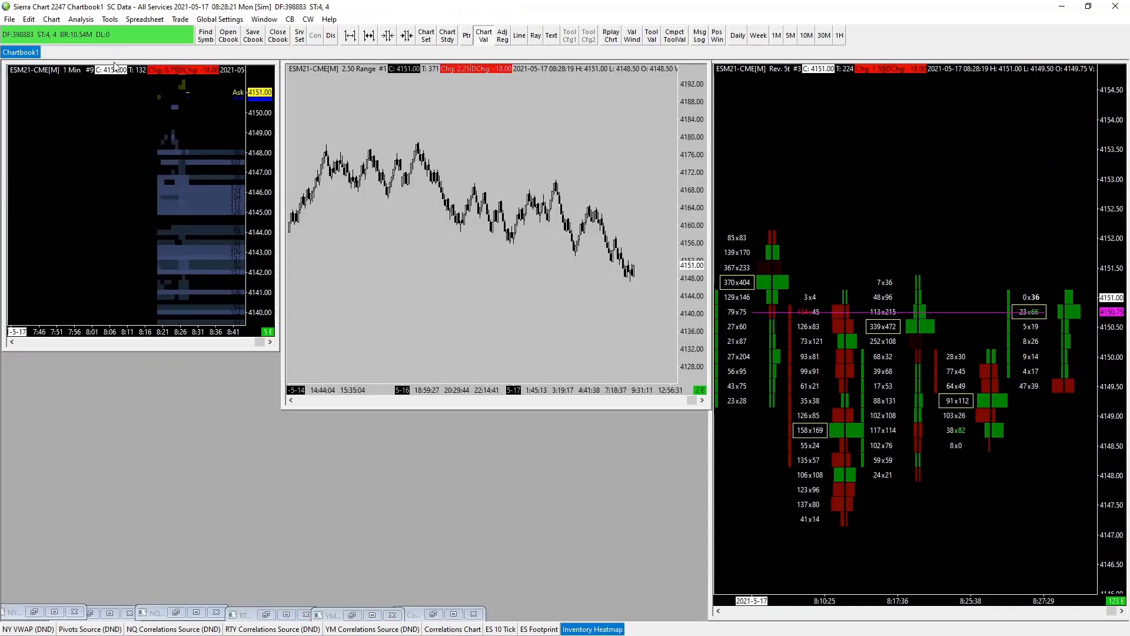
drag(115, 66, 139, 100)
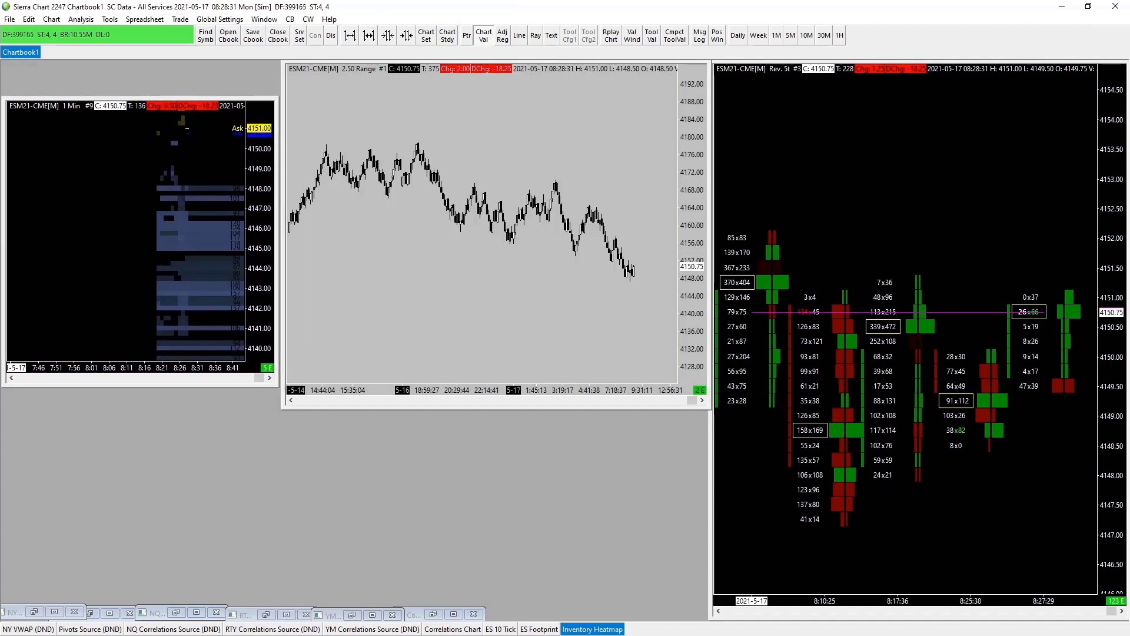
right_click(593, 625)
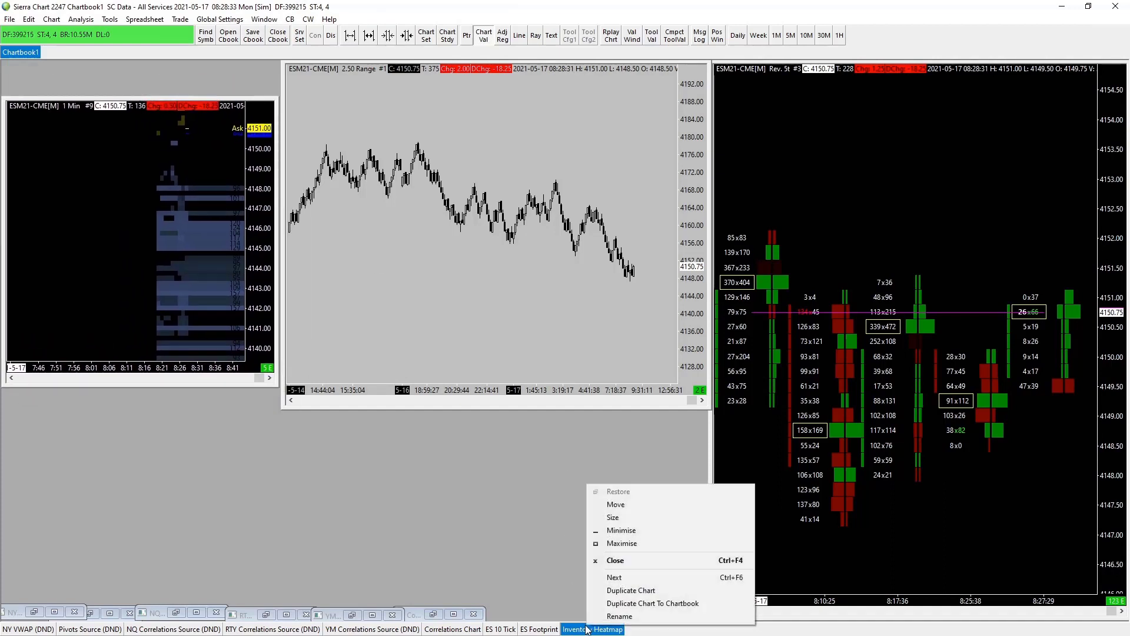